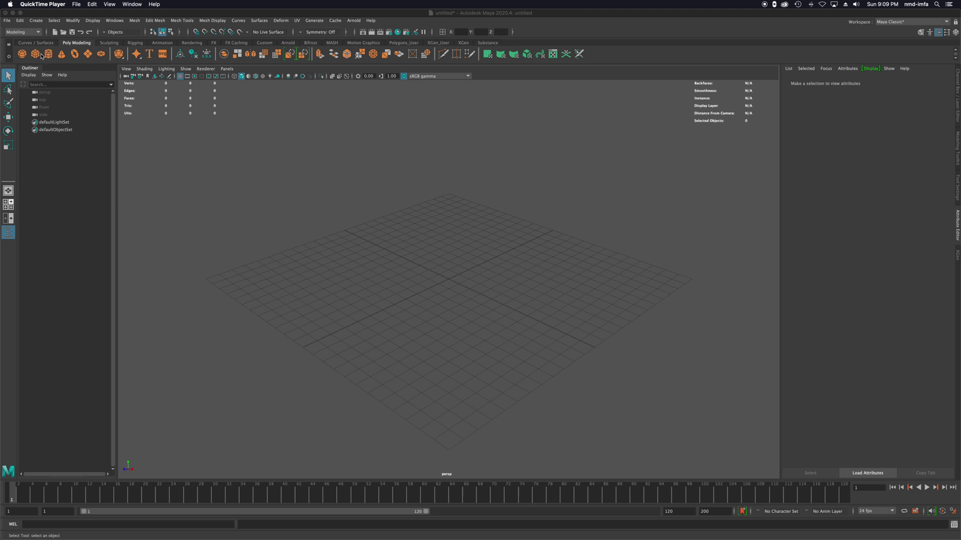
Add a polygon cube to the scene and switch the menu set to FX.
{"action": "left_click", "coordinate": [38, 56]}
{"action": "left_click", "coordinate": [38, 56]}
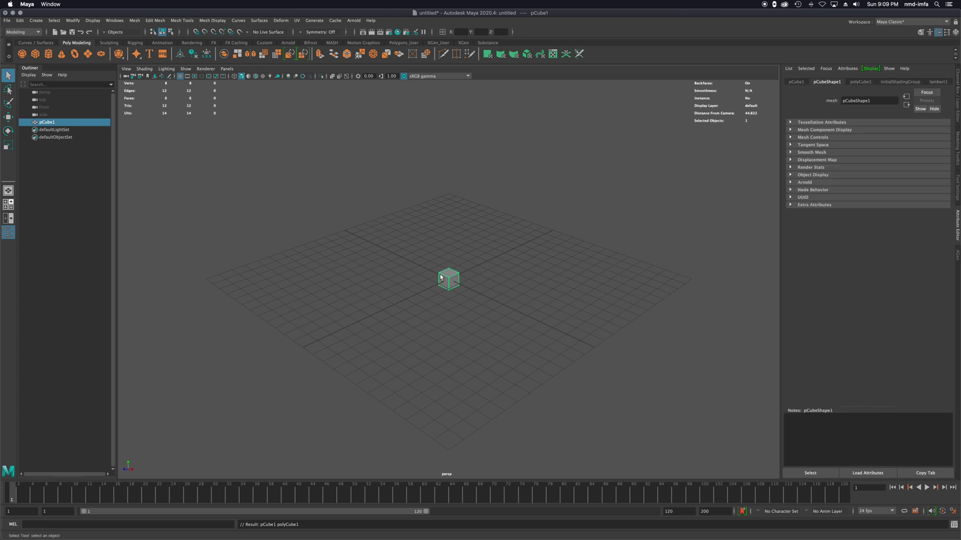
{"action": "left_click", "coordinate": [27, 33]}
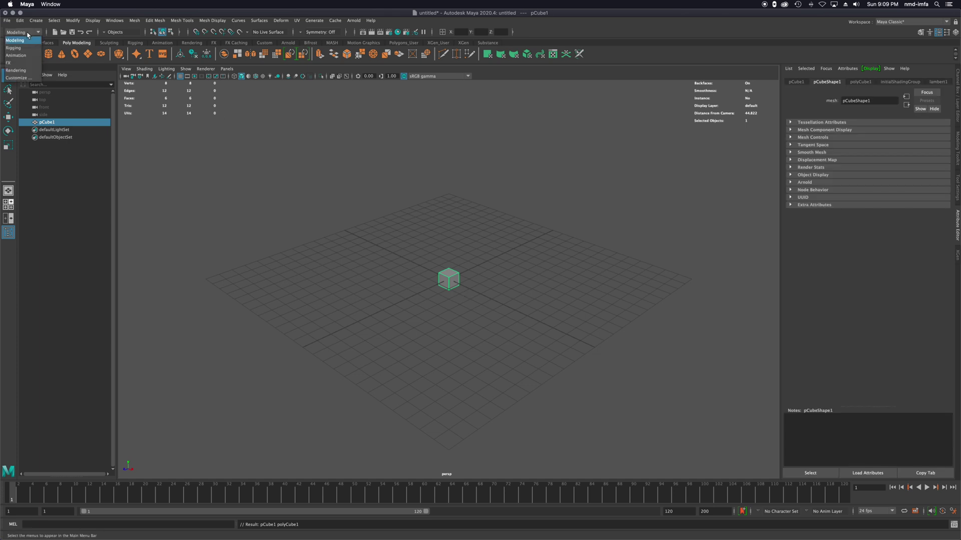
{"action": "left_click", "coordinate": [22, 64]}
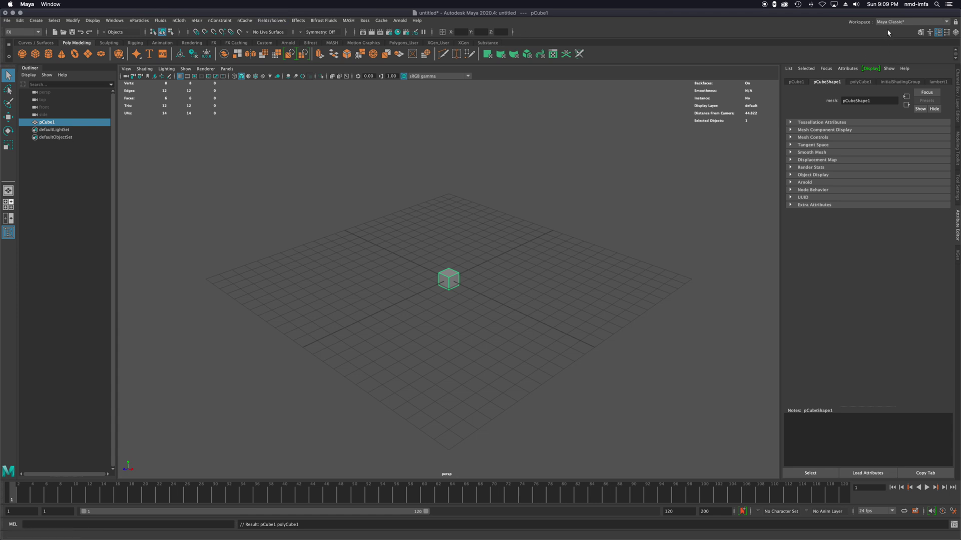
Show the MASH shelf and switch to the MASH workspace layout, leaving the cube deselected.
{"action": "left_click", "coordinate": [901, 21]}
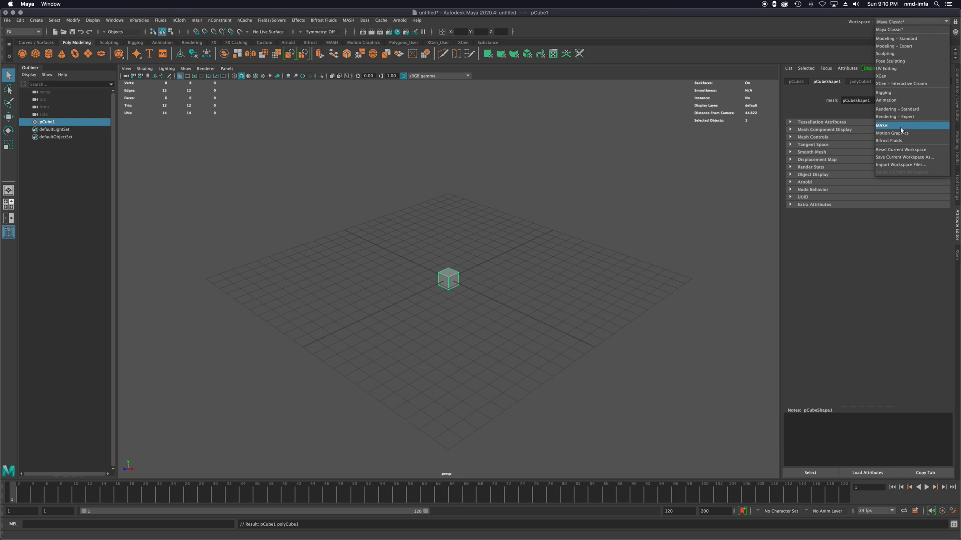
{"action": "left_click", "coordinate": [623, 26]}
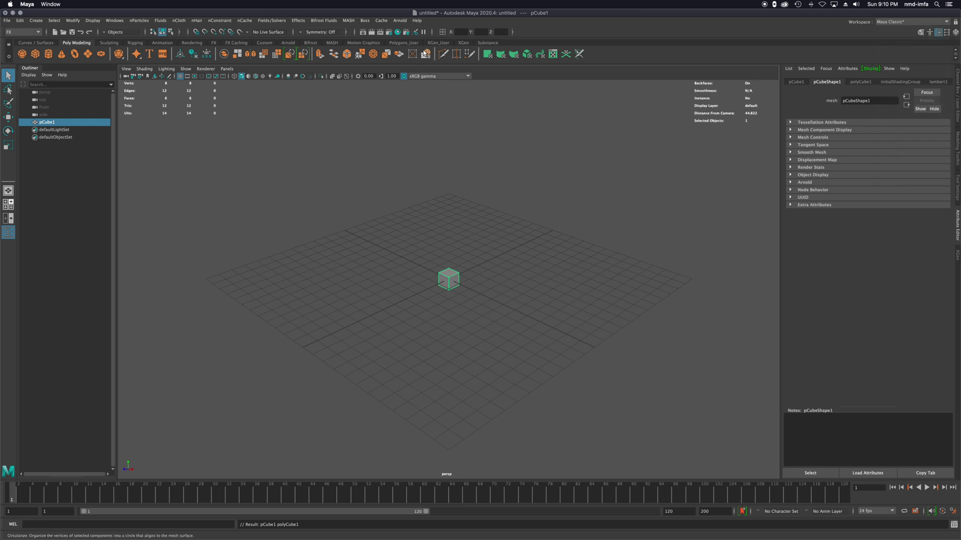
{"action": "left_click", "coordinate": [332, 43]}
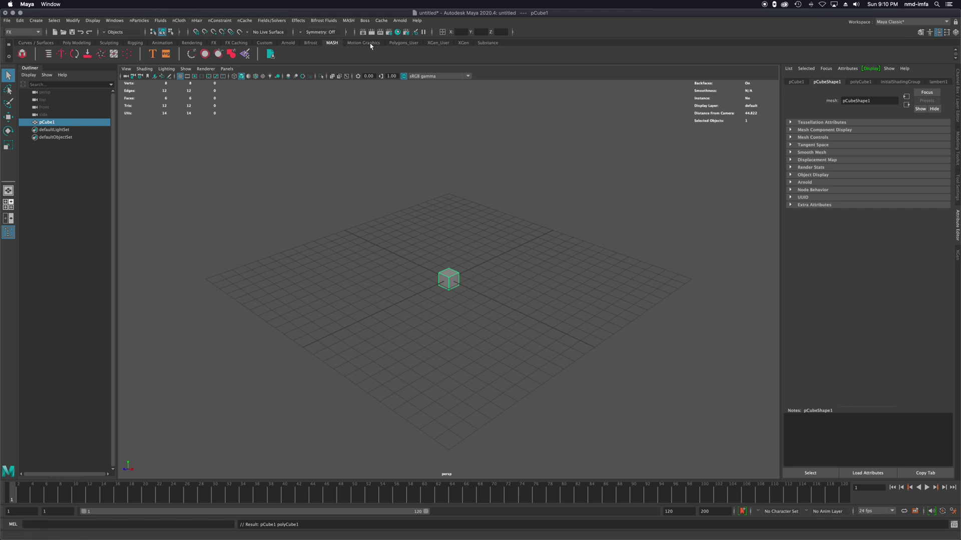
{"action": "left_click", "coordinate": [894, 22]}
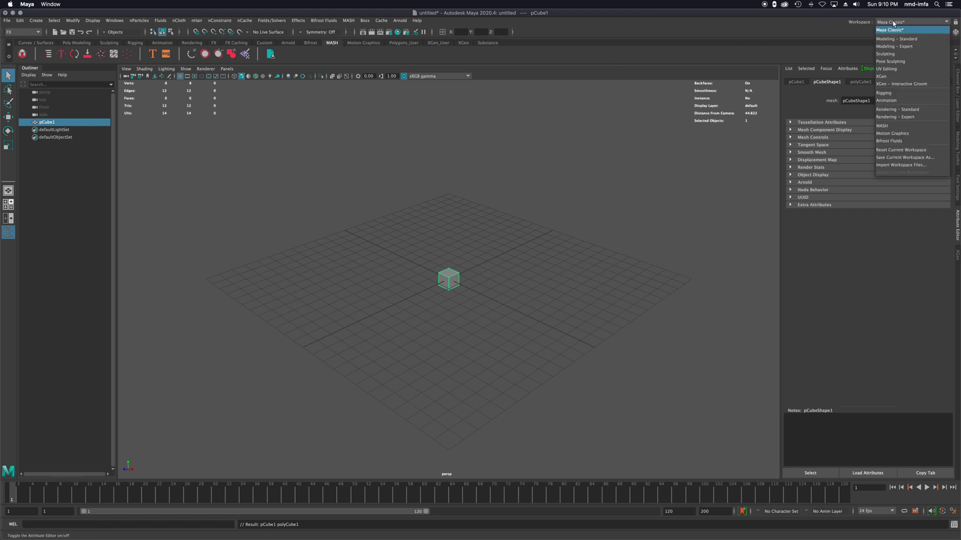
{"action": "left_click", "coordinate": [901, 125]}
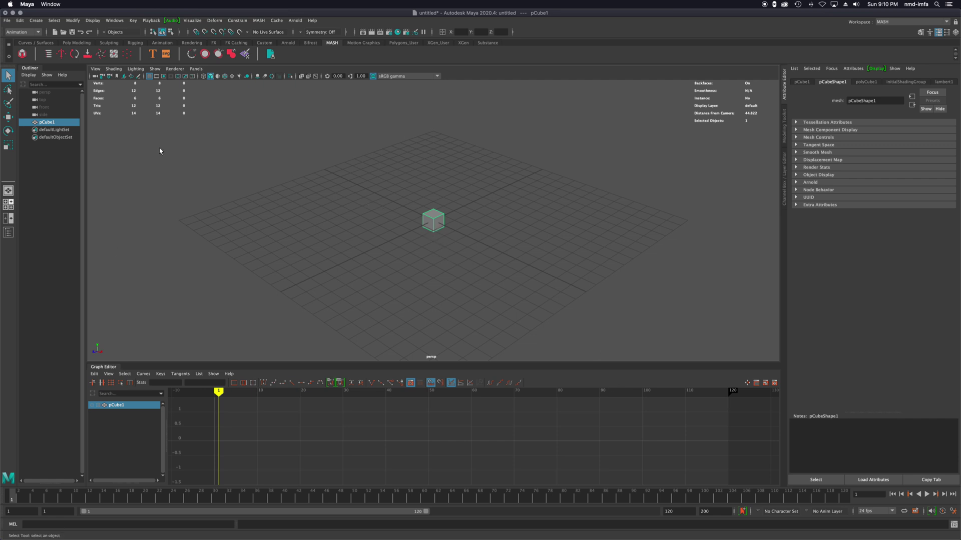
{"action": "left_click", "coordinate": [414, 218]}
{"action": "left_click", "coordinate": [424, 219]}
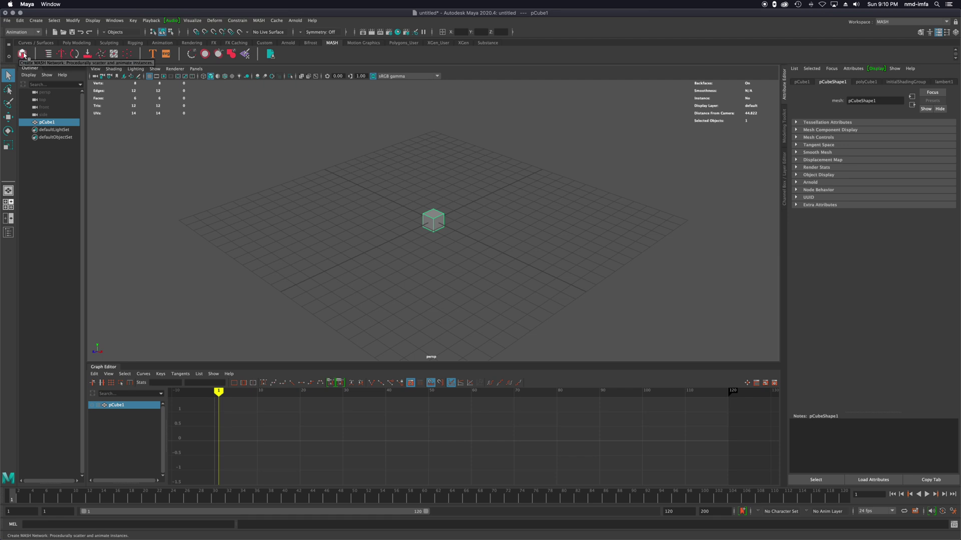
{"action": "left_click", "coordinate": [258, 21]}
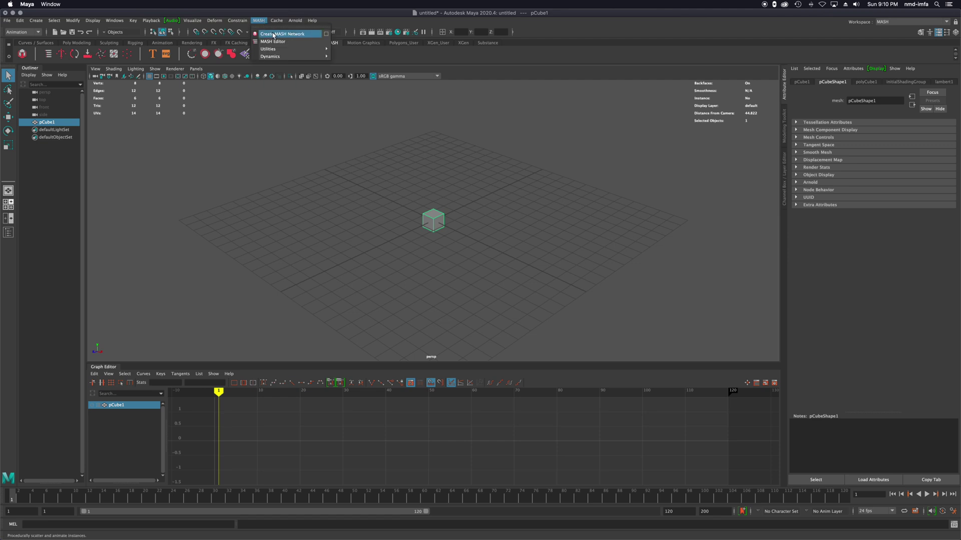
{"action": "left_click", "coordinate": [259, 21]}
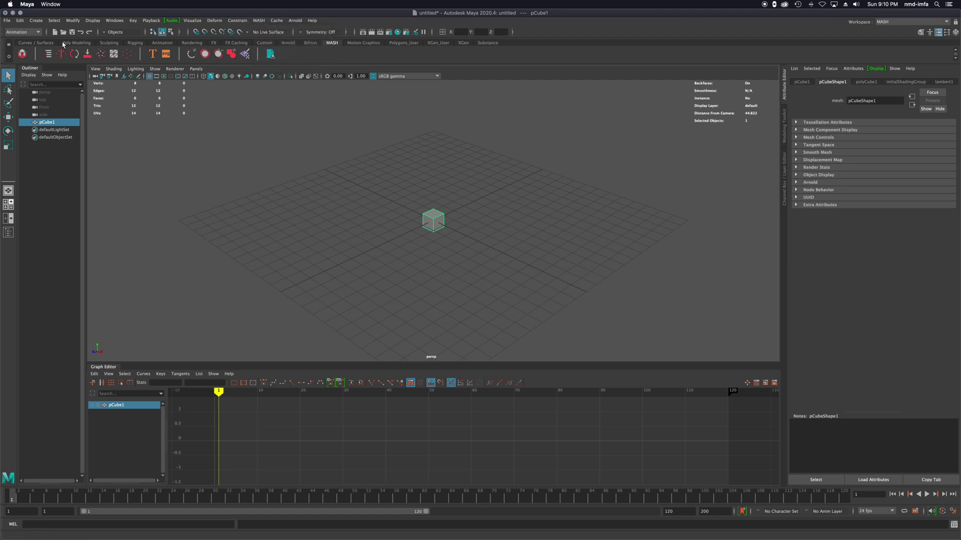
Convert the cube to a MASH network and lay out 16 cubes spaced 24.130 along X.
{"action": "left_click", "coordinate": [26, 52]}
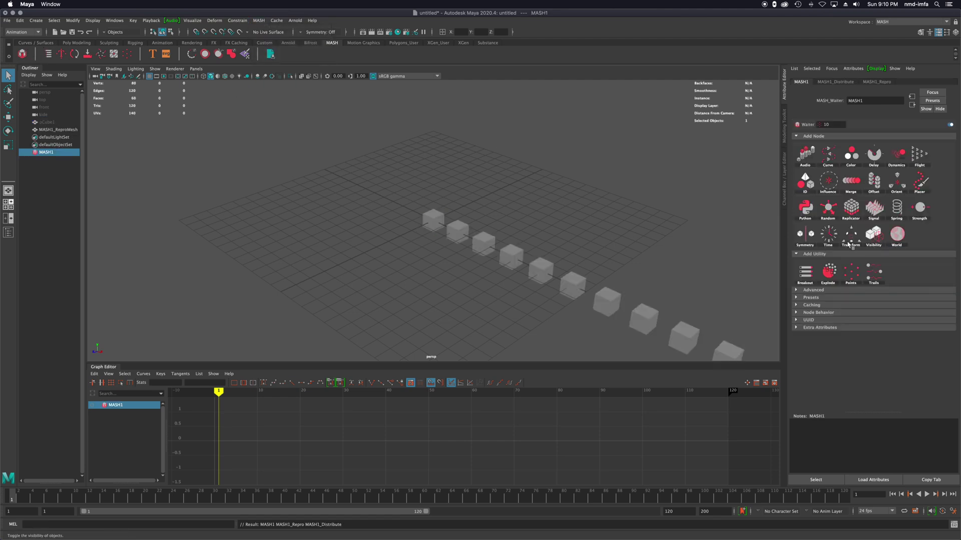
{"action": "left_click_drag", "start_coordinate": [575, 285], "coordinate": [569, 260], "text": "alt"}
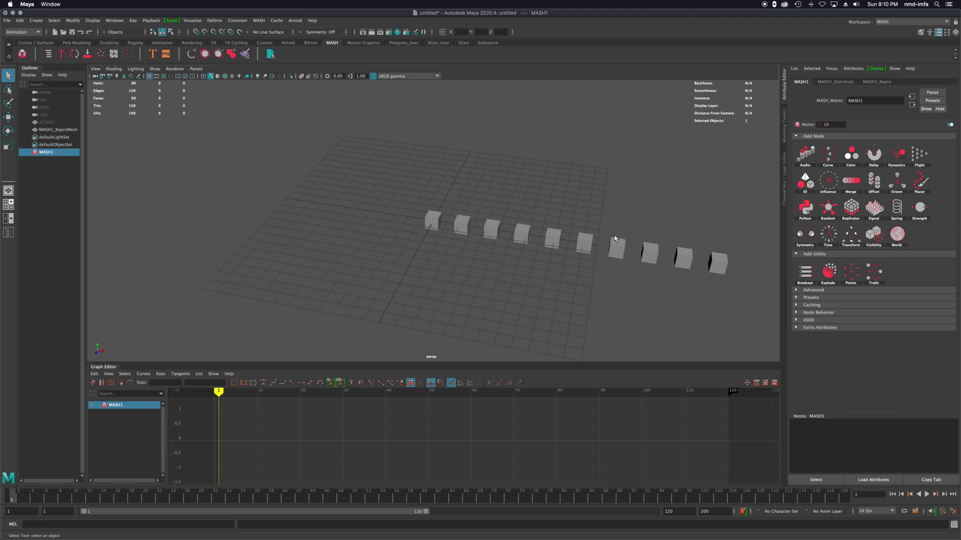
{"action": "left_click", "coordinate": [830, 83]}
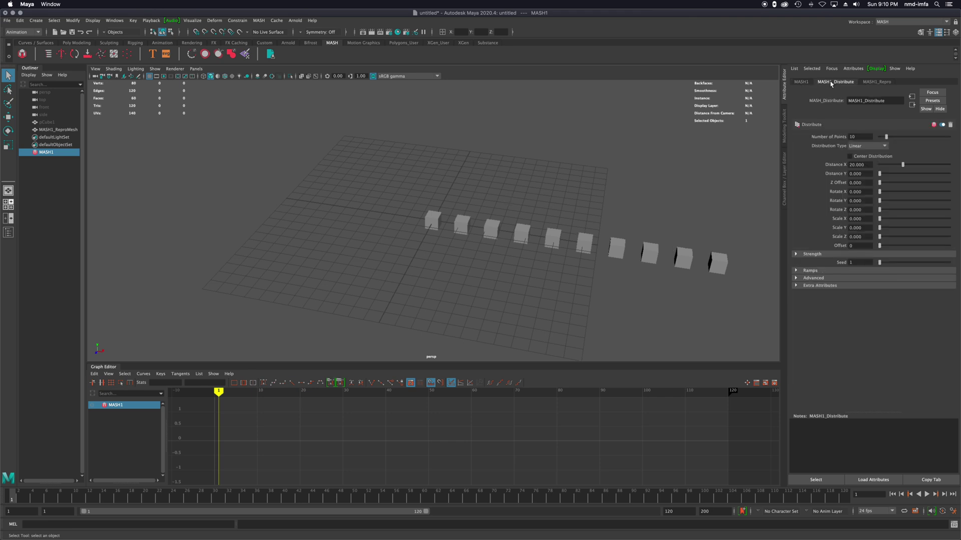
{"action": "left_click", "coordinate": [801, 82]}
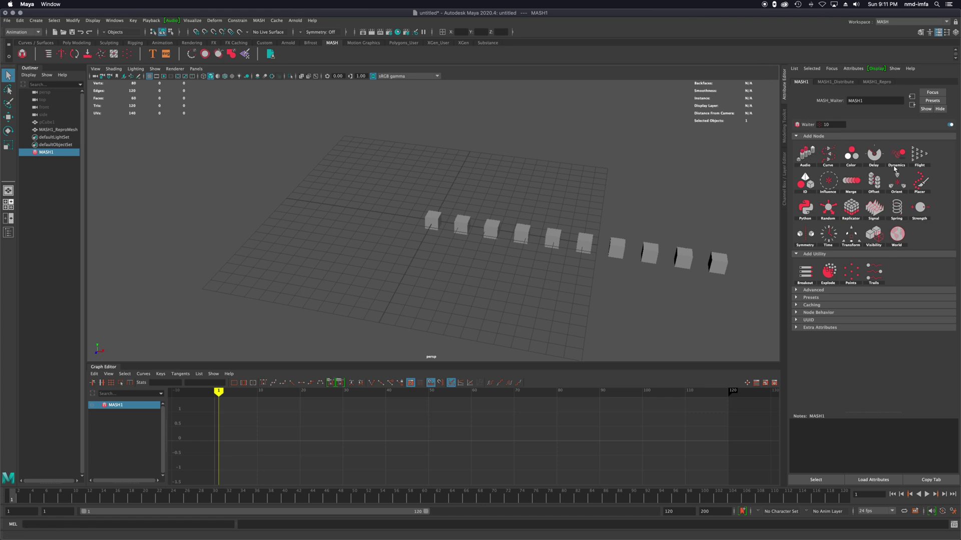
{"action": "left_click", "coordinate": [839, 83]}
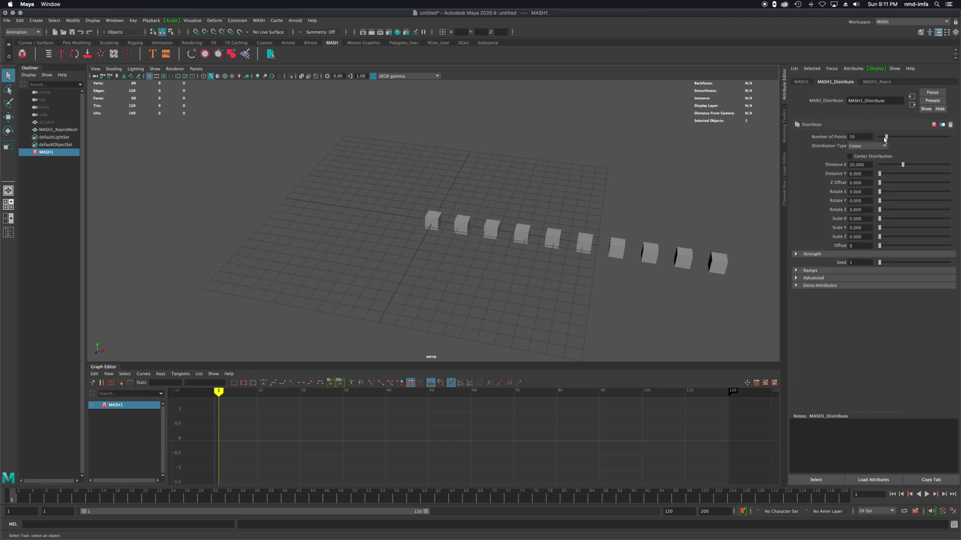
{"action": "mouse_move", "coordinate": [886, 136]}
{"action": "left_mouse_down"}
{"action": "mouse_move", "coordinate": [895, 138]}
{"action": "mouse_move", "coordinate": [885, 137]}
{"action": "left_mouse_up"}
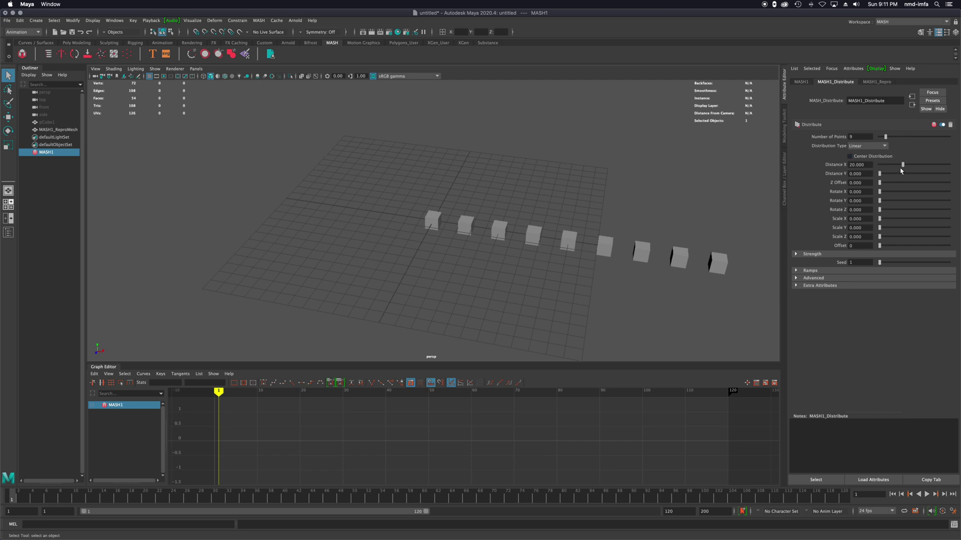
{"action": "left_click_drag", "start_coordinate": [901, 171], "coordinate": [904, 171]}
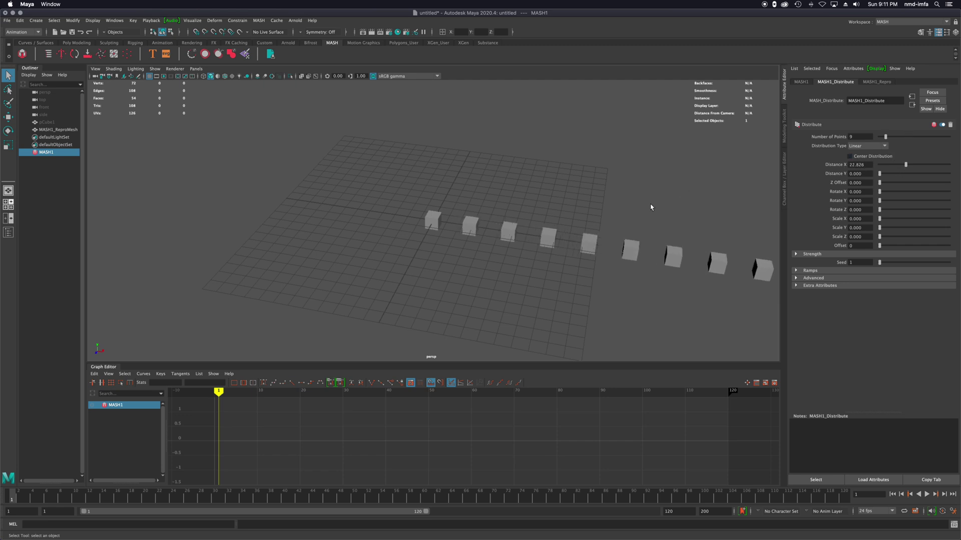
{"action": "left_click_drag", "start_coordinate": [651, 207], "coordinate": [530, 185], "text": "alt"}
{"action": "left_click_drag", "start_coordinate": [889, 137], "coordinate": [907, 164]}
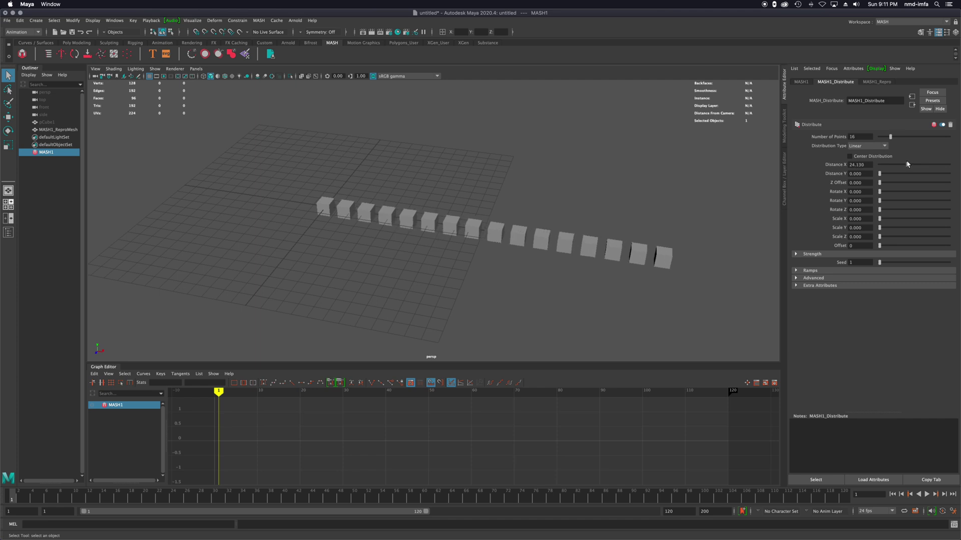
Switch to Radial distribution with Radius 7.609 and Angle wound down to about -3.913.
{"action": "left_click", "coordinate": [866, 146]}
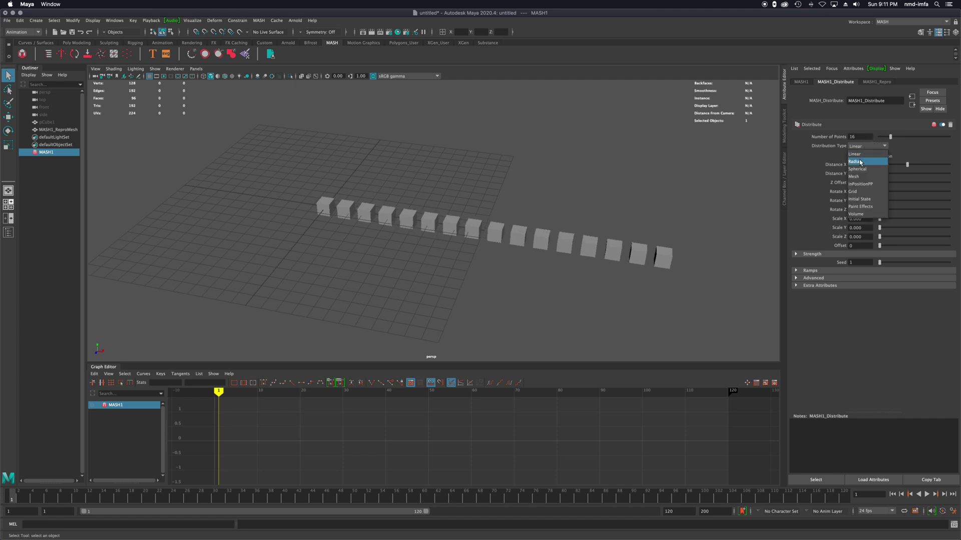
{"action": "left_click", "coordinate": [860, 162]}
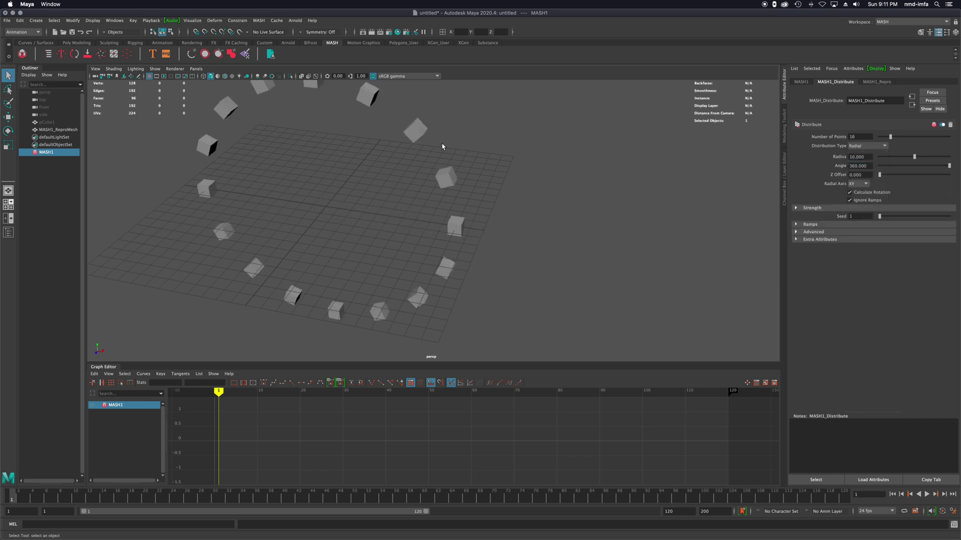
{"action": "left_click_drag", "start_coordinate": [425, 141], "coordinate": [488, 159], "text": "alt"}
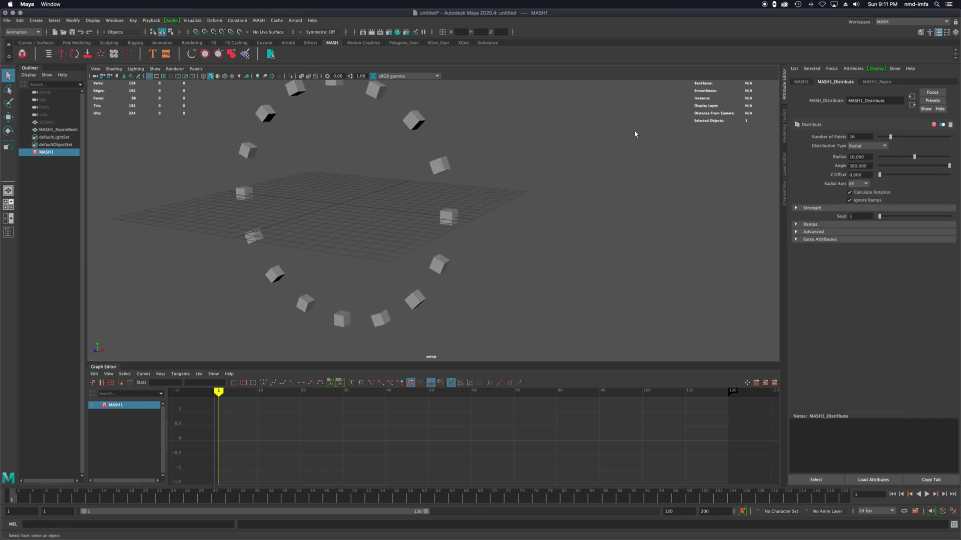
{"action": "left_click_drag", "start_coordinate": [913, 160], "coordinate": [893, 159]}
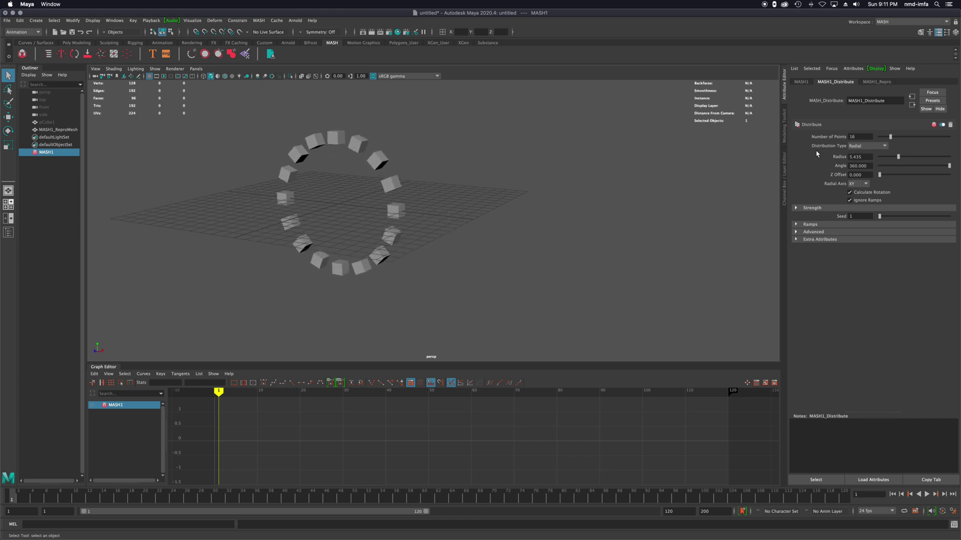
{"action": "right_click", "coordinate": [831, 158]}
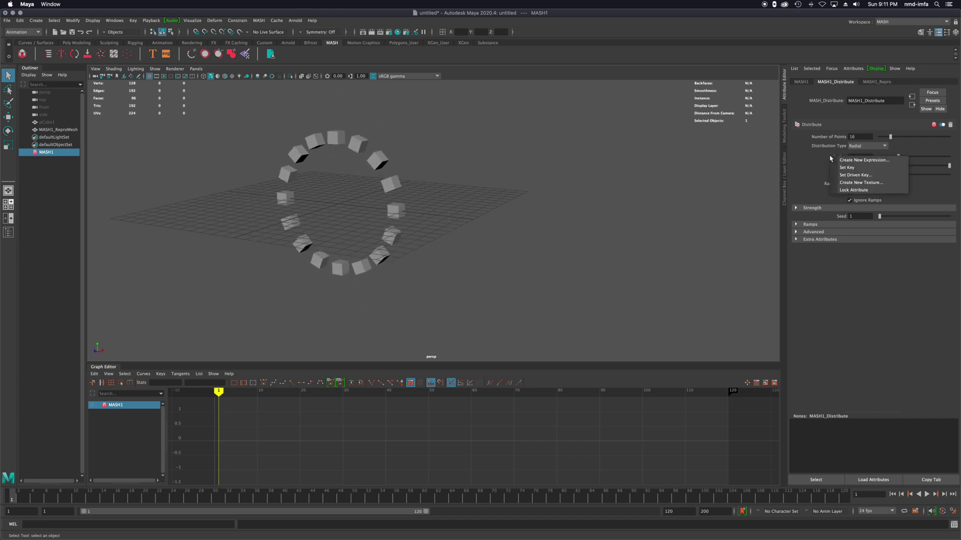
{"action": "left_click", "coordinate": [821, 160]}
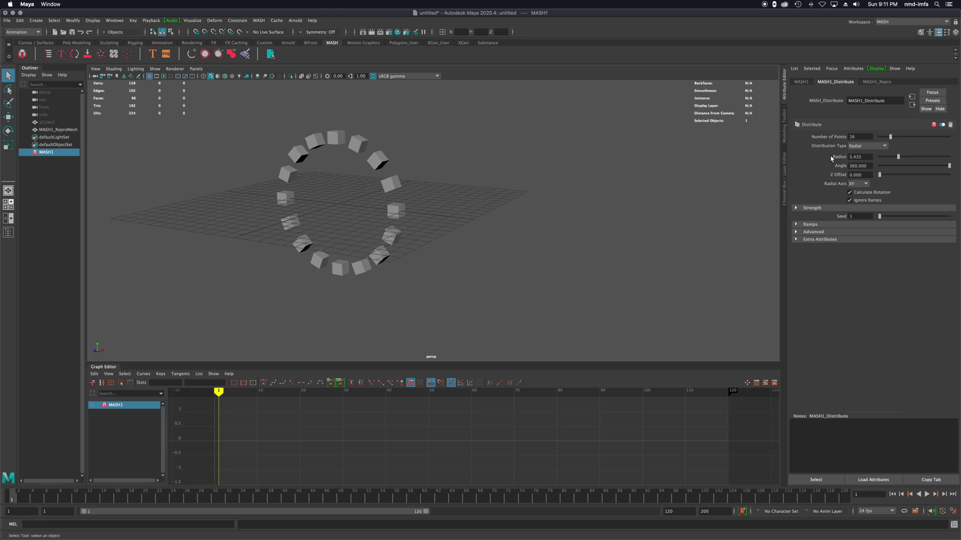
{"action": "right_click", "coordinate": [832, 159]}
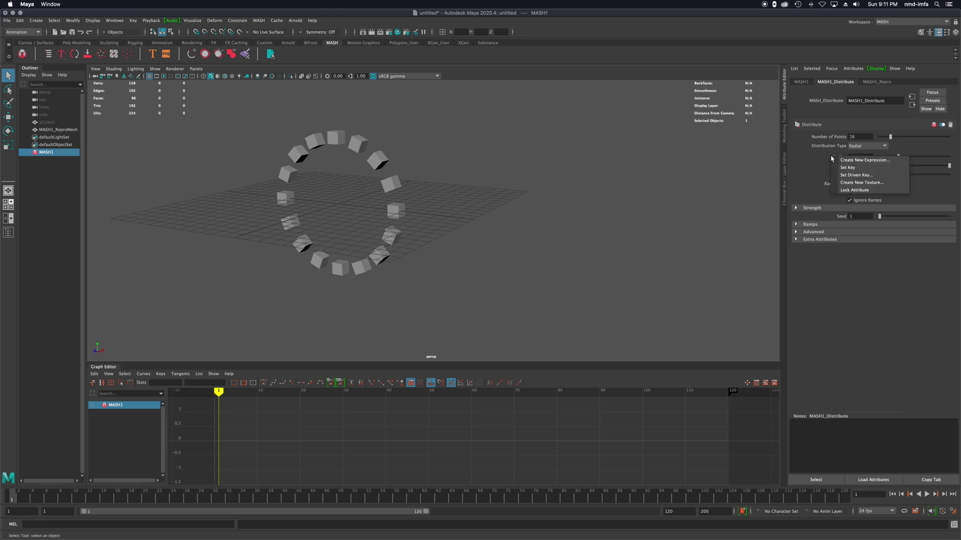
{"action": "left_click", "coordinate": [823, 161]}
{"action": "mouse_move", "coordinate": [898, 157]}
{"action": "left_mouse_down"}
{"action": "mouse_move", "coordinate": [883, 158]}
{"action": "mouse_move", "coordinate": [915, 157]}
{"action": "mouse_move", "coordinate": [880, 166]}
{"action": "mouse_move", "coordinate": [913, 169]}
{"action": "mouse_move", "coordinate": [877, 173]}
{"action": "mouse_move", "coordinate": [923, 166]}
{"action": "mouse_move", "coordinate": [914, 167]}
{"action": "left_mouse_up"}
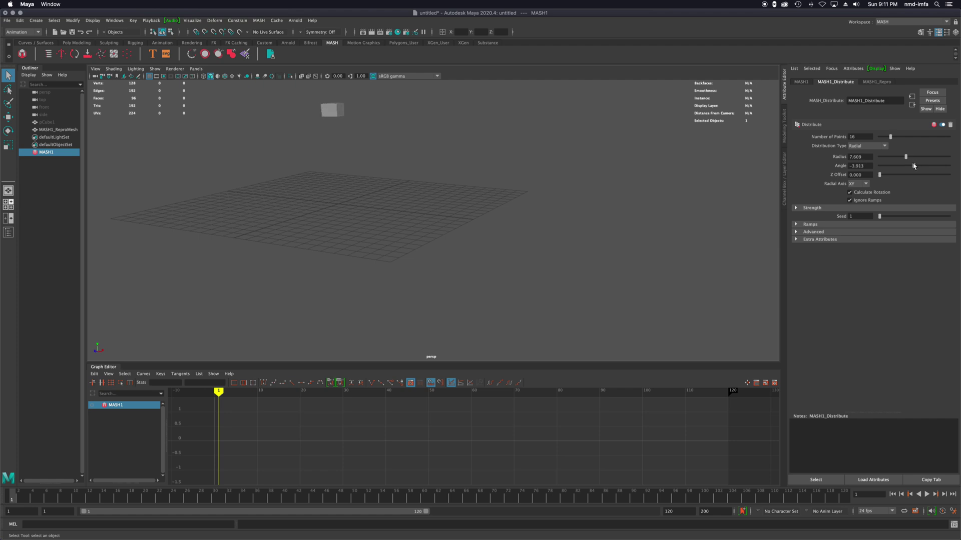
{"action": "right_click", "coordinate": [830, 164]}
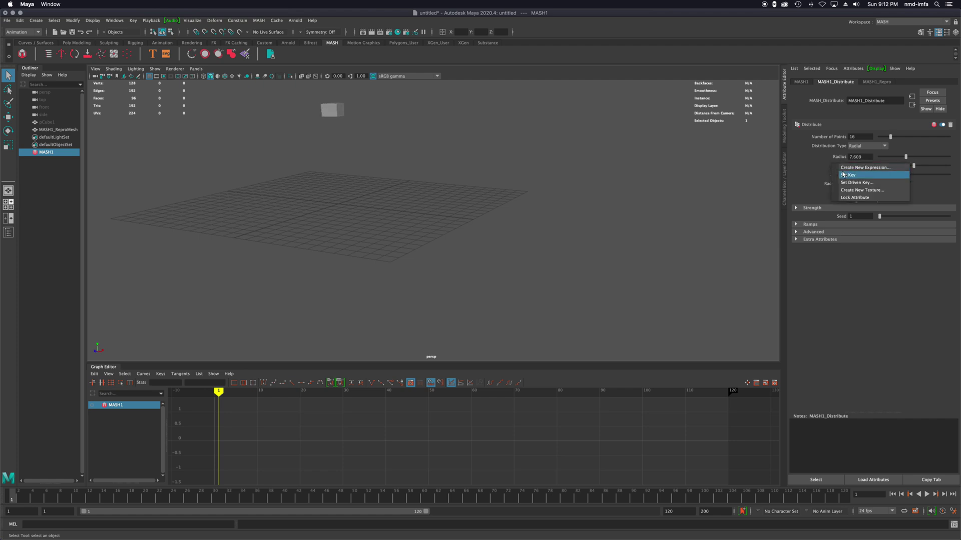
Set the distribution Angle to 720 so the cubes coil into two turns.
{"action": "left_click", "coordinate": [909, 179]}
{"action": "left_click_drag", "start_coordinate": [902, 167], "coordinate": [879, 167]}
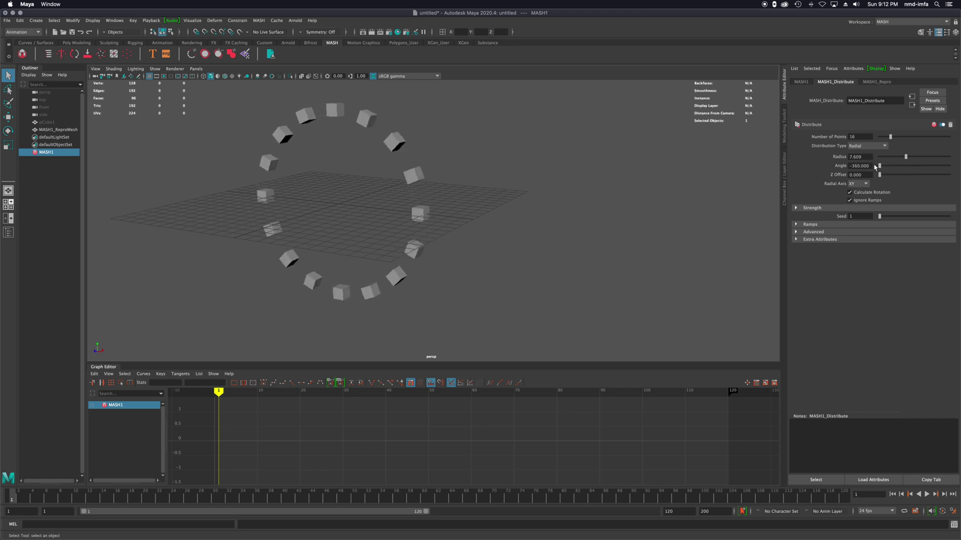
{"action": "left_click_drag", "start_coordinate": [879, 166], "coordinate": [955, 168]}
{"action": "left_click_drag", "start_coordinate": [881, 175], "coordinate": [889, 176]}
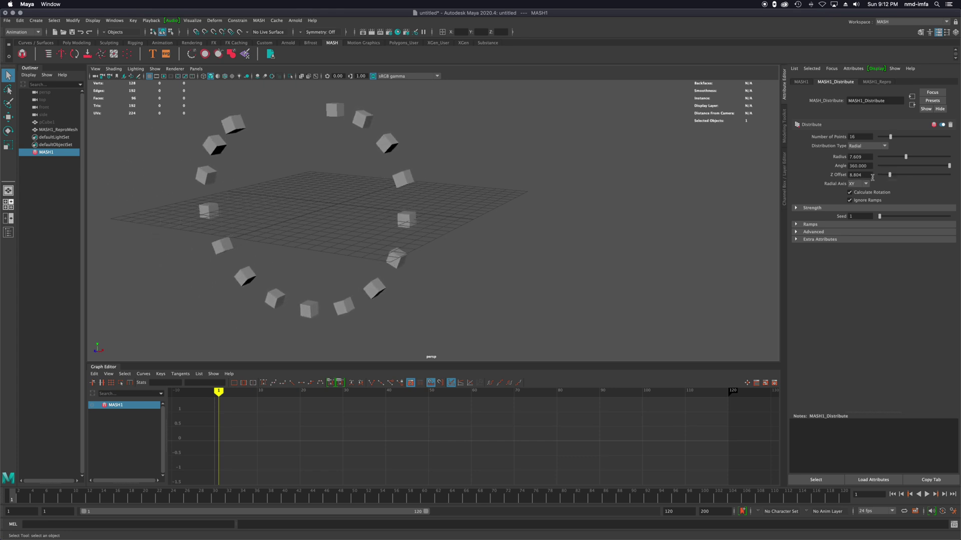
{"action": "left_click_drag", "start_coordinate": [708, 199], "coordinate": [720, 192], "text": "alt"}
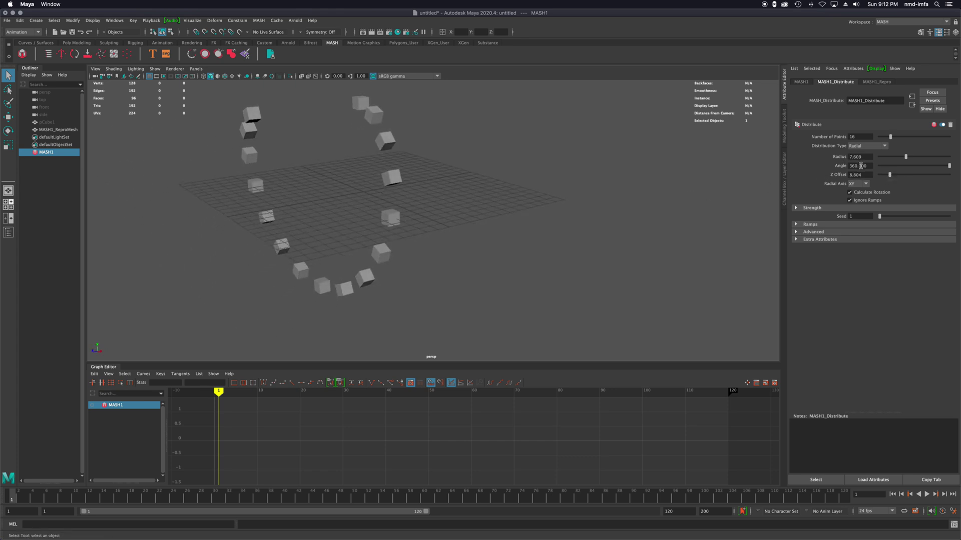
{"action": "double_click", "coordinate": [860, 165]}
{"action": "type", "text": "720"}
{"action": "key", "text": "Return"}
{"action": "mouse_move", "coordinate": [440, 190]}
{"action": "left_mouse_down", "text": "alt"}
{"action": "mouse_move", "coordinate": [452, 178]}
{"action": "mouse_move", "coordinate": [545, 178]}
{"action": "mouse_move", "coordinate": [423, 187]}
{"action": "mouse_move", "coordinate": [440, 188]}
{"action": "left_mouse_up", "text": "alt"}
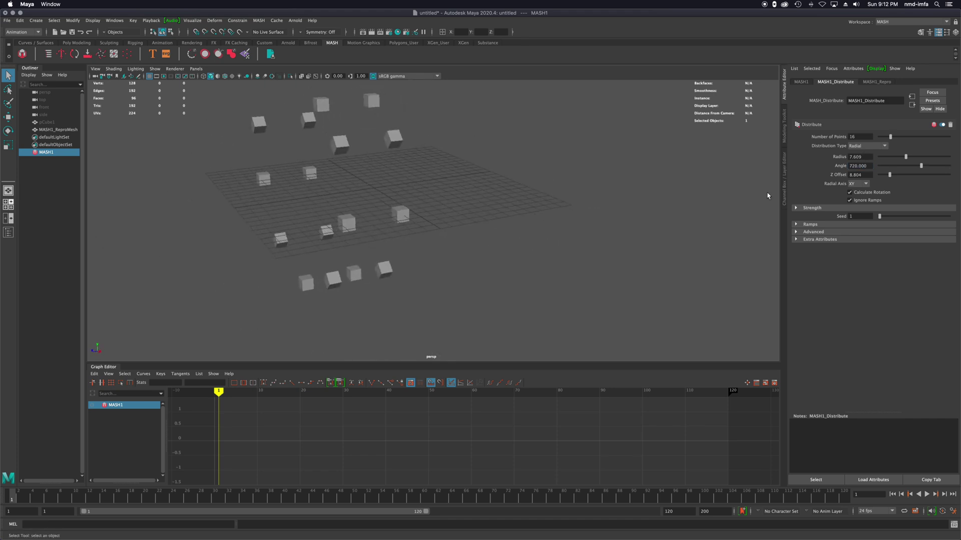
Raise Z Offset to 21.152 and increase the Number of Points to 58.
{"action": "left_click_drag", "start_coordinate": [889, 175], "coordinate": [905, 175]}
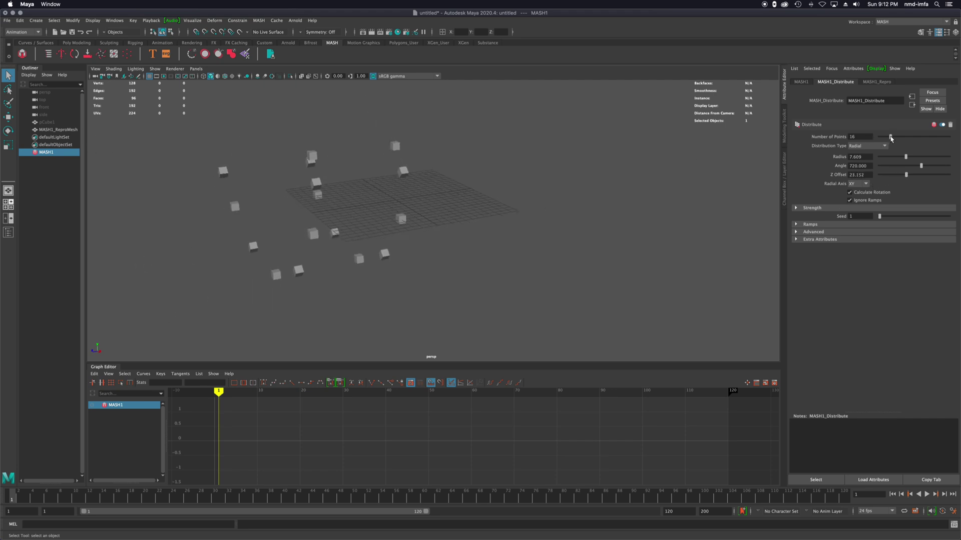
{"action": "left_click_drag", "start_coordinate": [890, 138], "coordinate": [919, 137]}
{"action": "left_click_drag", "start_coordinate": [651, 165], "coordinate": [555, 167], "text": "alt"}
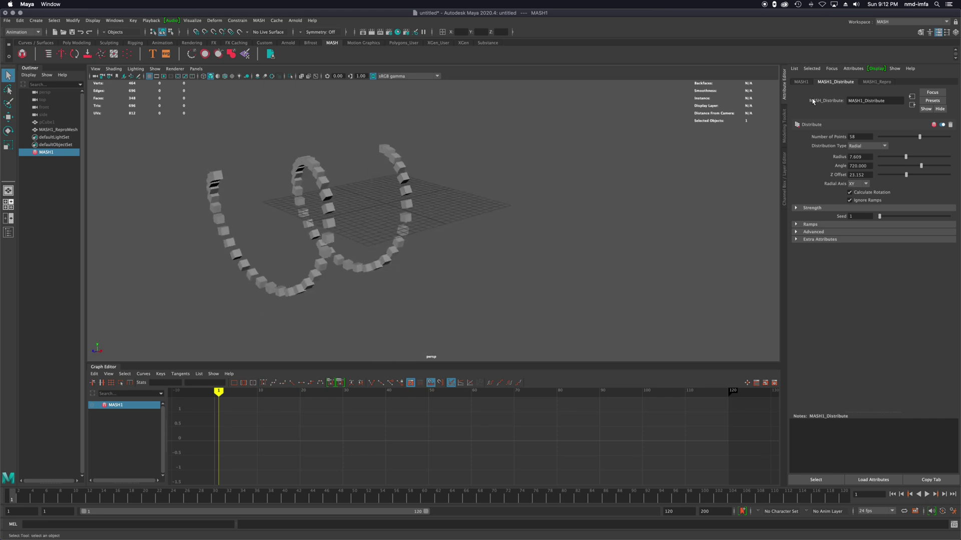
Try Spherical distribution with 65 points, then switch the distribution type to Mesh.
{"action": "left_click", "coordinate": [860, 146]}
{"action": "left_click", "coordinate": [864, 166]}
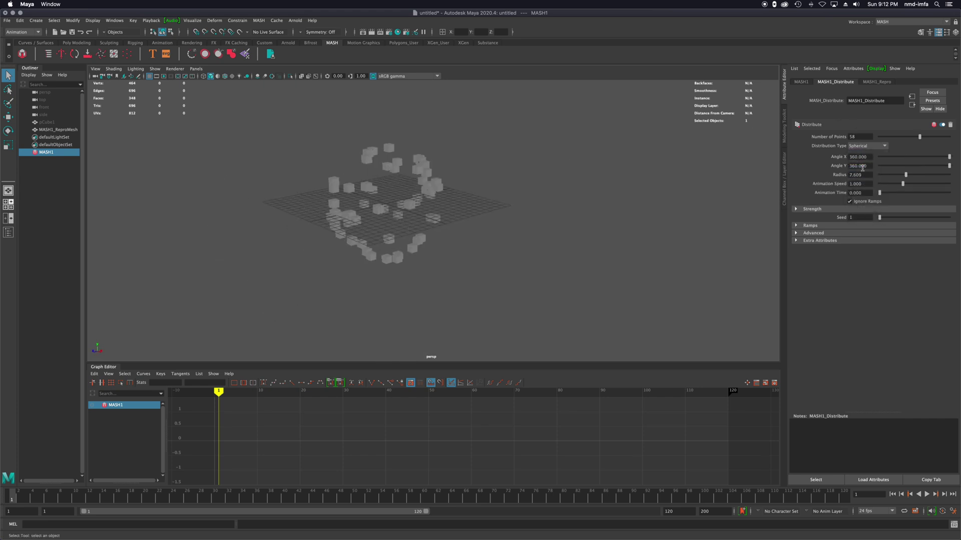
{"action": "left_click_drag", "start_coordinate": [458, 150], "coordinate": [449, 208], "text": "alt"}
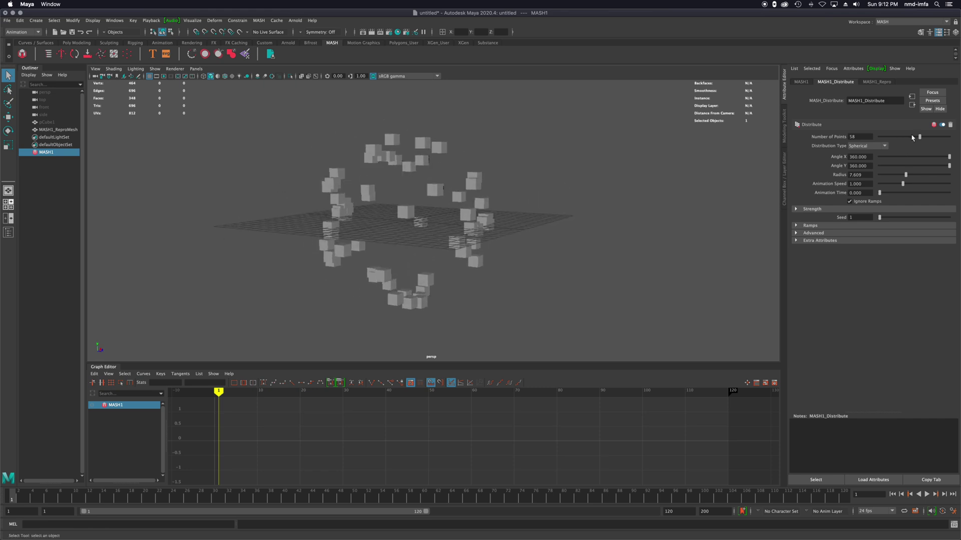
{"action": "left_click_drag", "start_coordinate": [912, 138], "coordinate": [926, 151]}
{"action": "left_click", "coordinate": [871, 145]}
{"action": "left_click", "coordinate": [877, 175]}
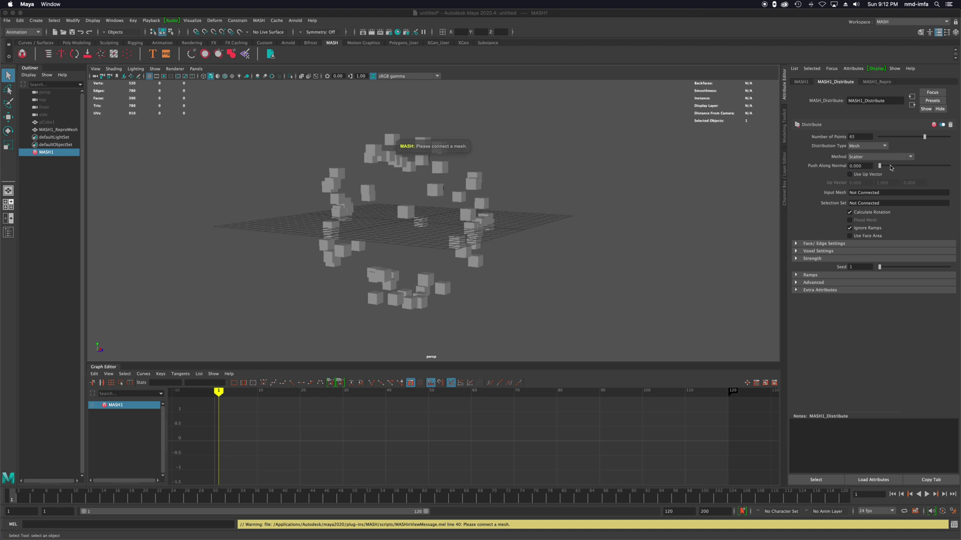
{"action": "left_click", "coordinate": [877, 146]}
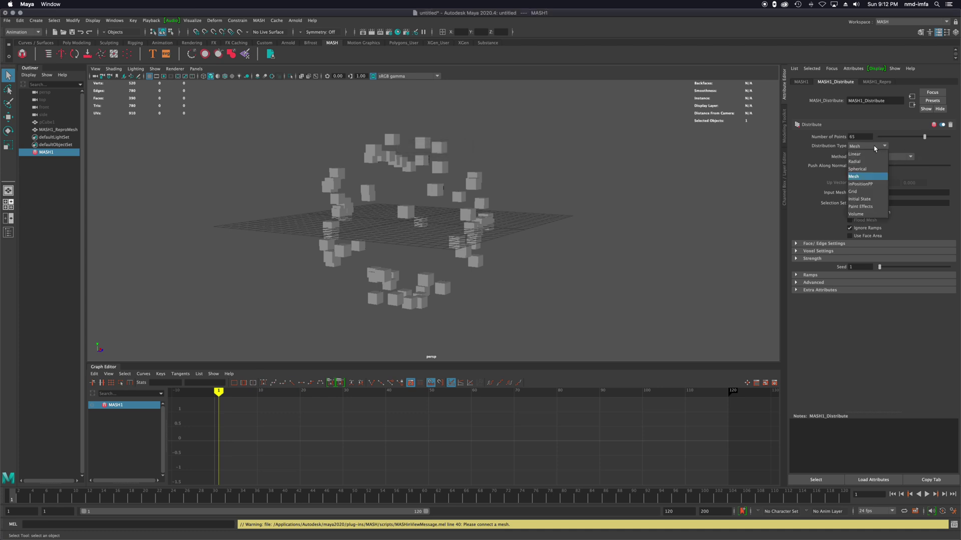
Use Grid distribution with Grid X, Y and Z all set to 4.
{"action": "left_click", "coordinate": [865, 192]}
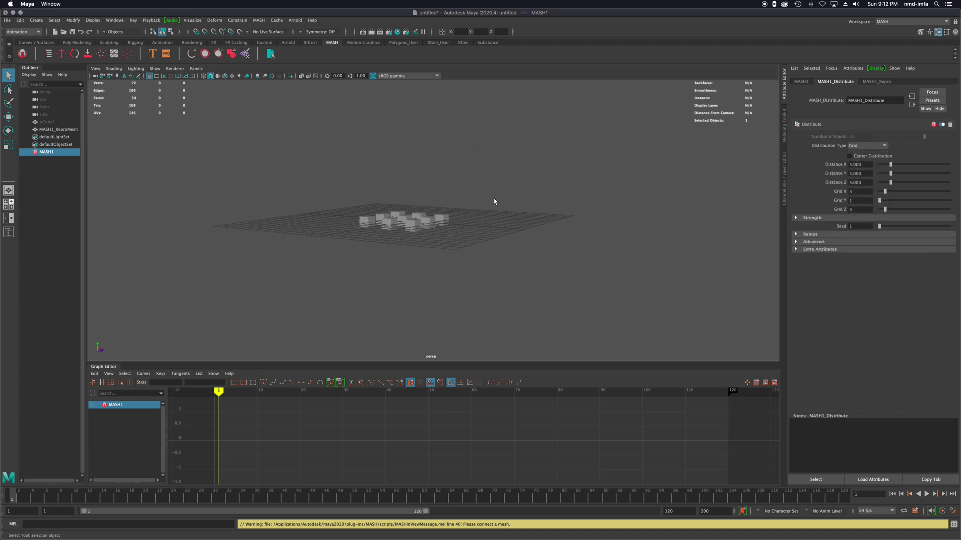
{"action": "key", "text": "f"}
{"action": "left_click_drag", "start_coordinate": [491, 205], "coordinate": [596, 217], "text": "alt"}
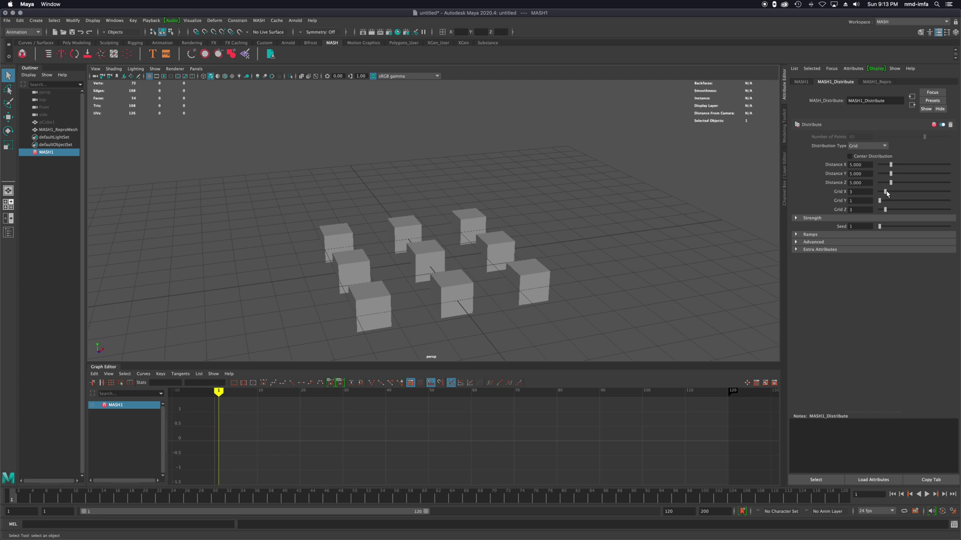
{"action": "left_click_drag", "start_coordinate": [886, 193], "coordinate": [888, 210]}
{"action": "left_click_drag", "start_coordinate": [373, 174], "coordinate": [411, 181], "text": "alt"}
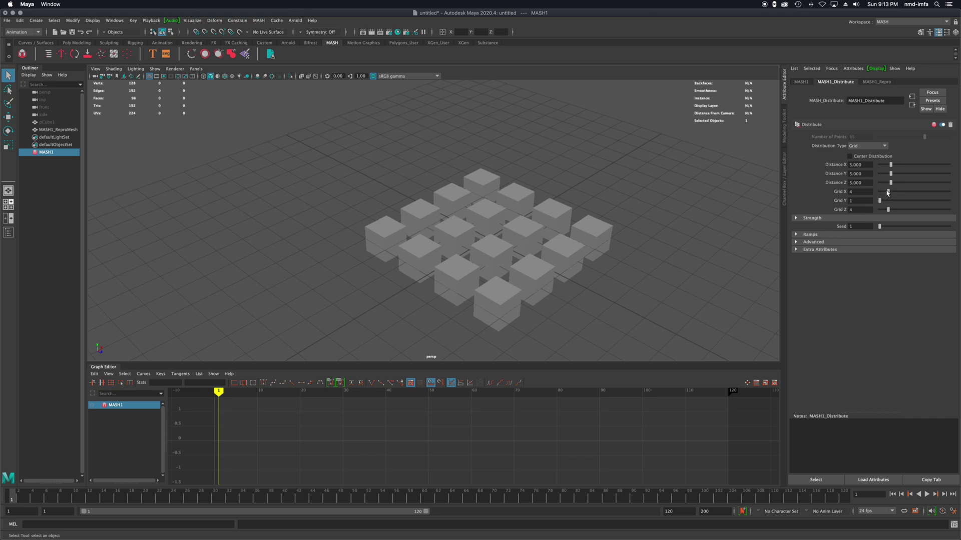
{"action": "left_click_drag", "start_coordinate": [889, 194], "coordinate": [885, 202]}
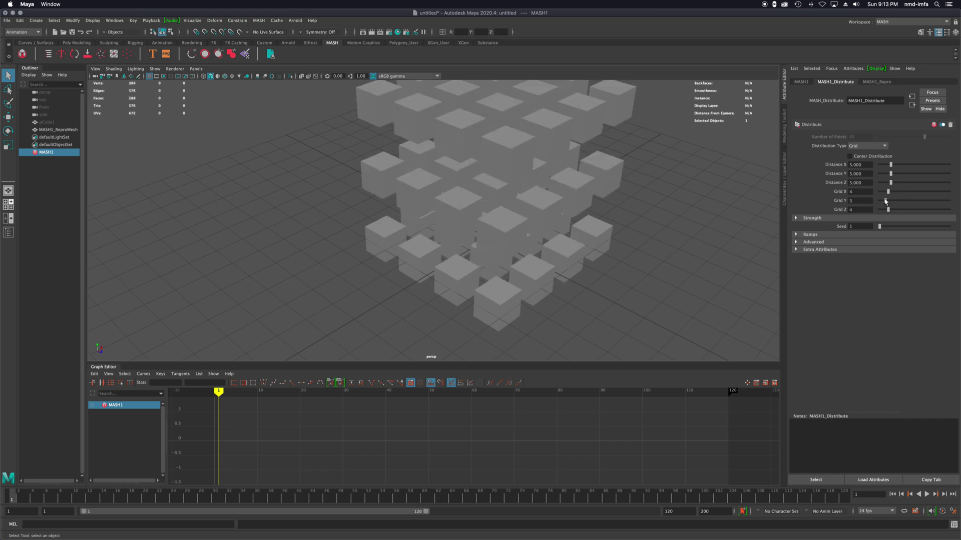
{"action": "left_click_drag", "start_coordinate": [671, 201], "coordinate": [603, 205], "text": "alt"}
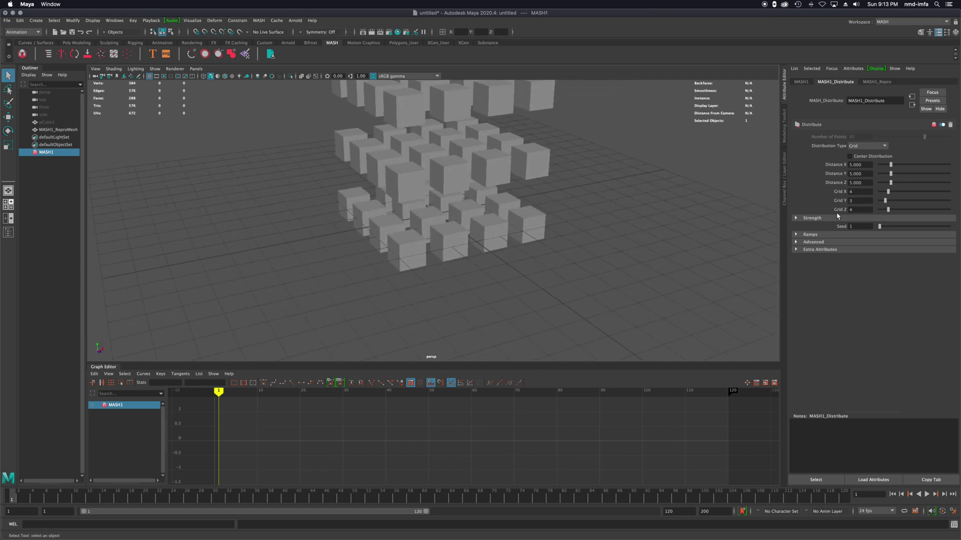
{"action": "left_click_drag", "start_coordinate": [888, 205], "coordinate": [888, 201]}
{"action": "left_click_drag", "start_coordinate": [646, 214], "coordinate": [521, 227], "text": "alt"}
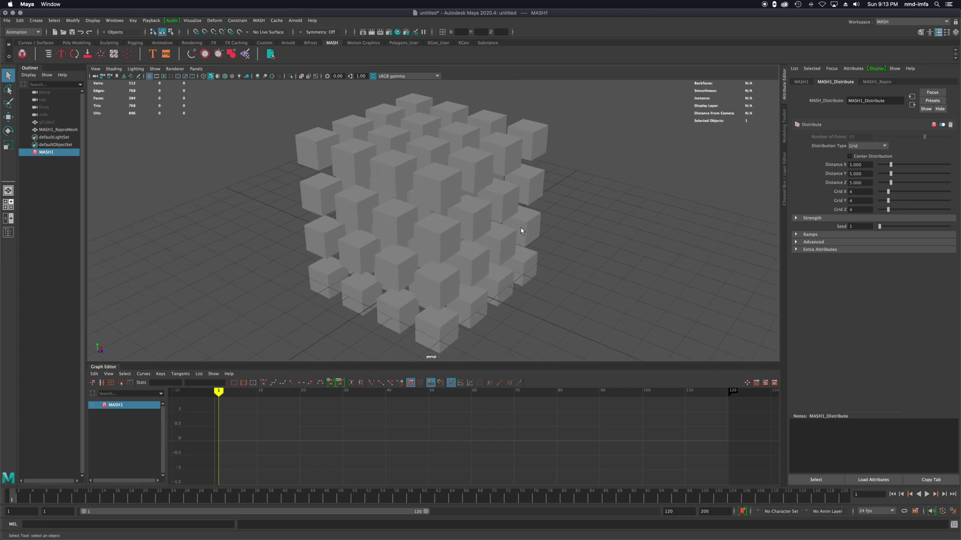
{"action": "scroll", "coordinate": [521, 227], "scroll_direction": "down", "scroll_amount": 4}
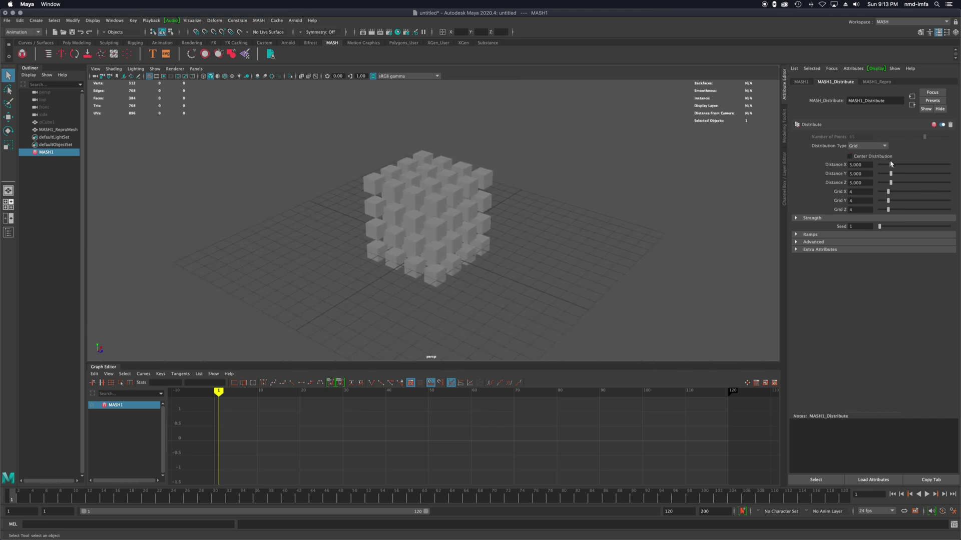
Undo a trial spacing drag and set the grid Distance X to 6.
{"action": "mouse_move", "coordinate": [890, 163]}
{"action": "left_mouse_down"}
{"action": "mouse_move", "coordinate": [921, 166]}
{"action": "mouse_move", "coordinate": [893, 170]}
{"action": "left_mouse_up"}
{"action": "key", "text": "ctrl+z"}
{"action": "key", "text": "ctrl+z"}
{"action": "key", "text": "ctrl+z"}
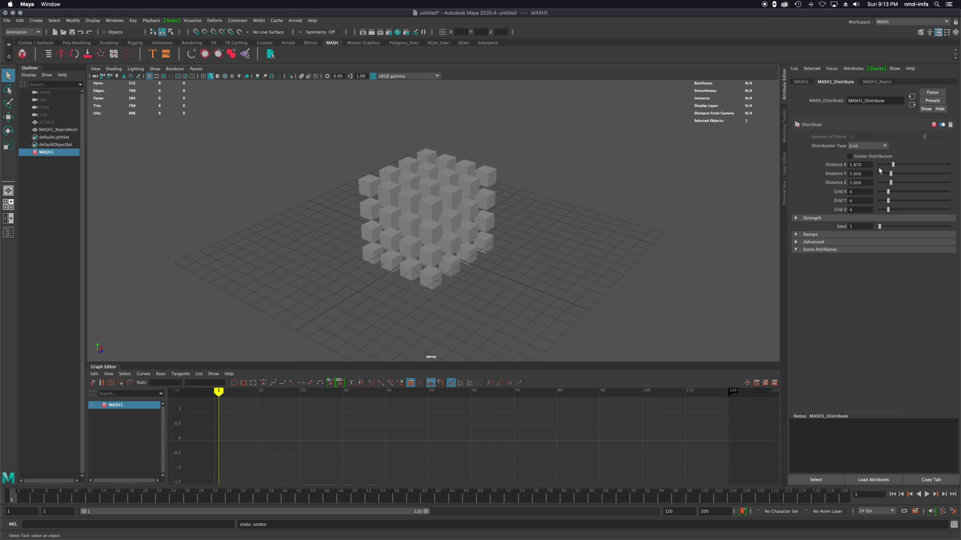
{"action": "double_click", "coordinate": [860, 164]}
{"action": "type", "text": "6"}
{"action": "key", "text": "Return"}
Set Distance Y and Distance Z to 6 as well, keeping Grid distribution.
{"action": "double_click", "coordinate": [865, 174]}
{"action": "type", "text": "6"}
{"action": "key", "text": "Return"}
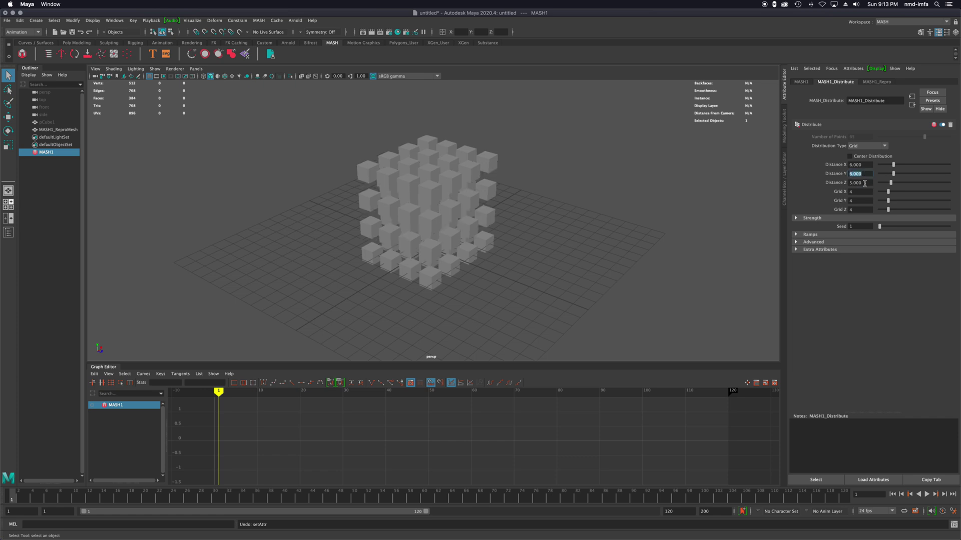
{"action": "double_click", "coordinate": [866, 183]}
{"action": "type", "text": "6"}
{"action": "key", "text": "Return"}
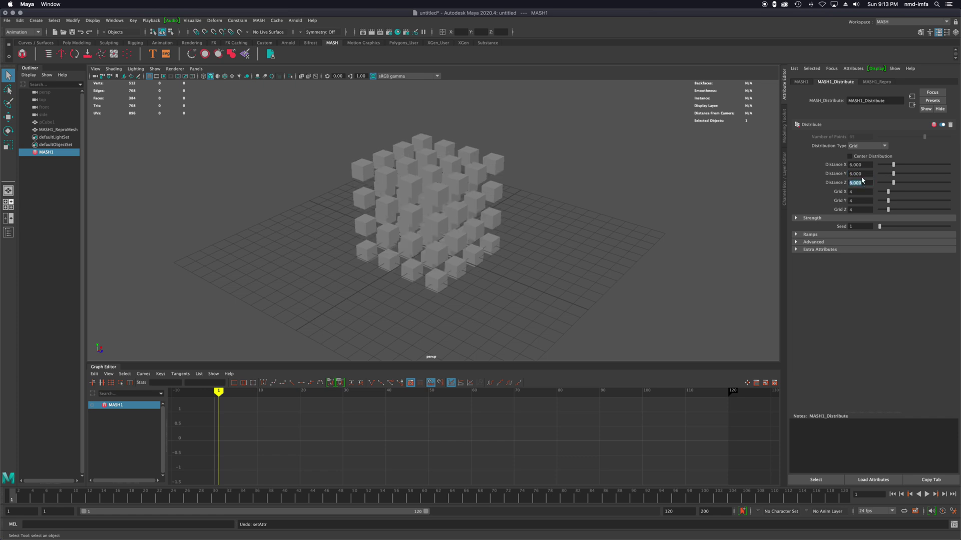
{"action": "left_click_drag", "start_coordinate": [500, 210], "coordinate": [488, 195], "text": "alt"}
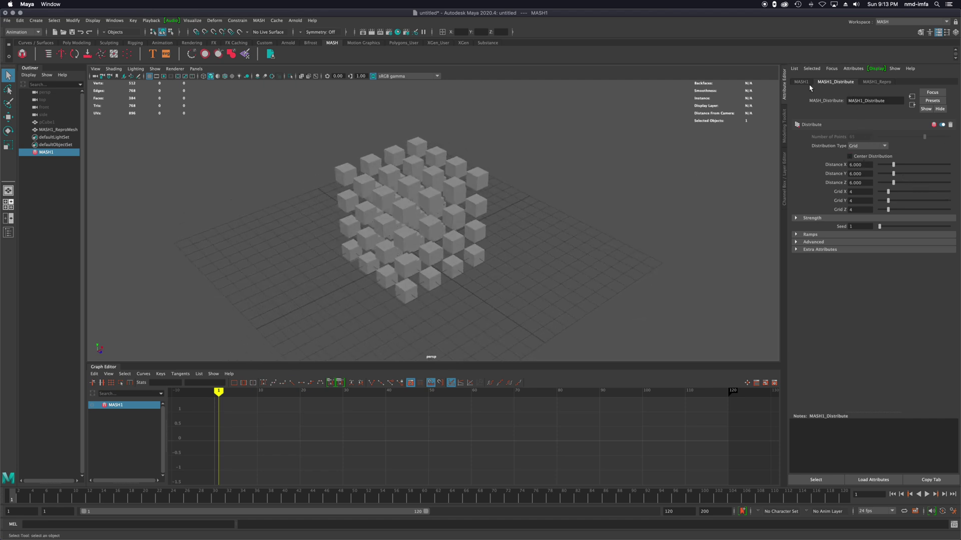
{"action": "left_click", "coordinate": [871, 147]}
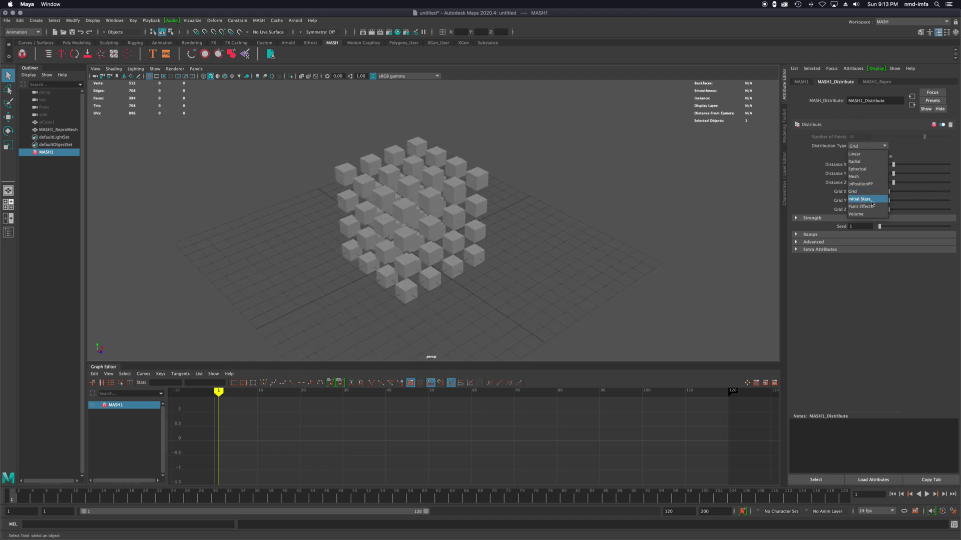
{"action": "left_click", "coordinate": [883, 136]}
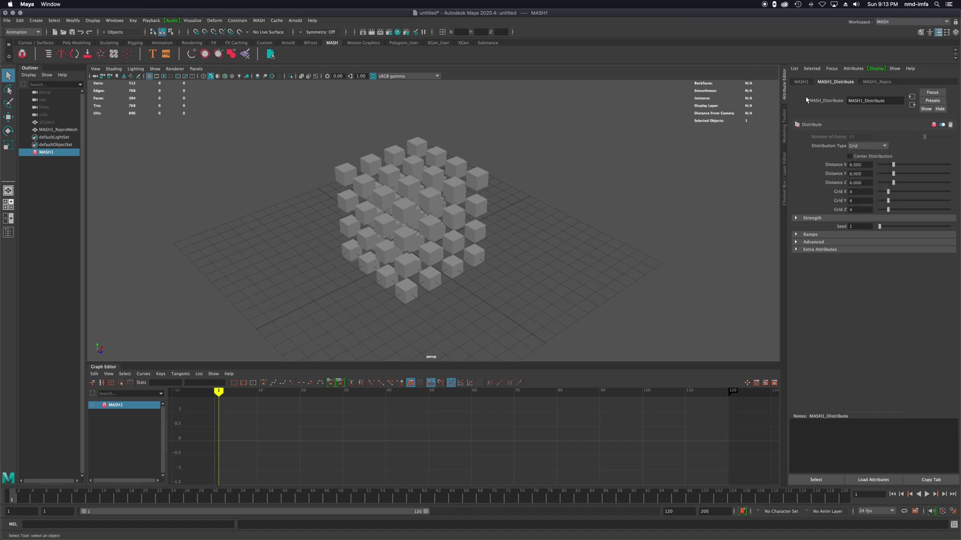
Show the MASH1 Waiter tab with its Add Node icons, keeping the 4 × 4 × 4 grid.
{"action": "left_click", "coordinate": [801, 82]}
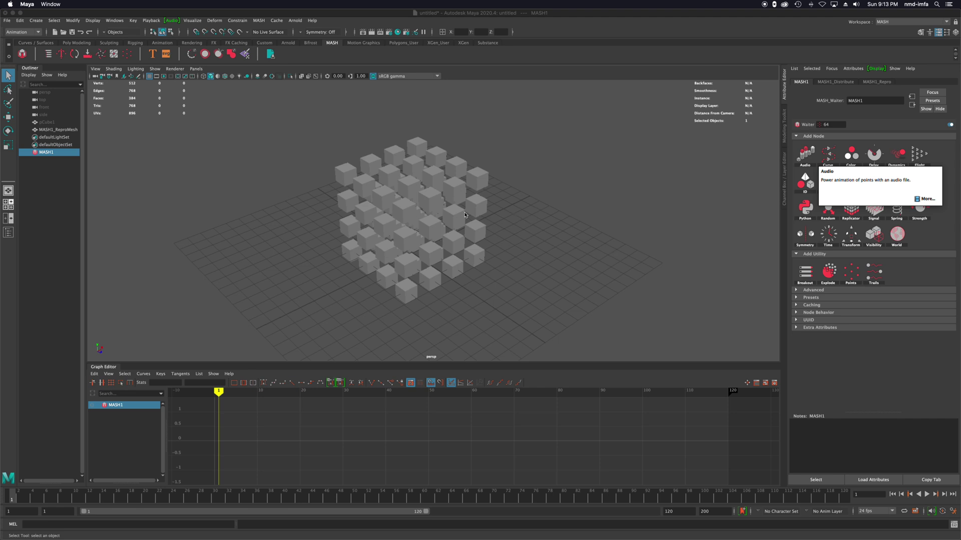
{"action": "left_click", "coordinate": [835, 82]}
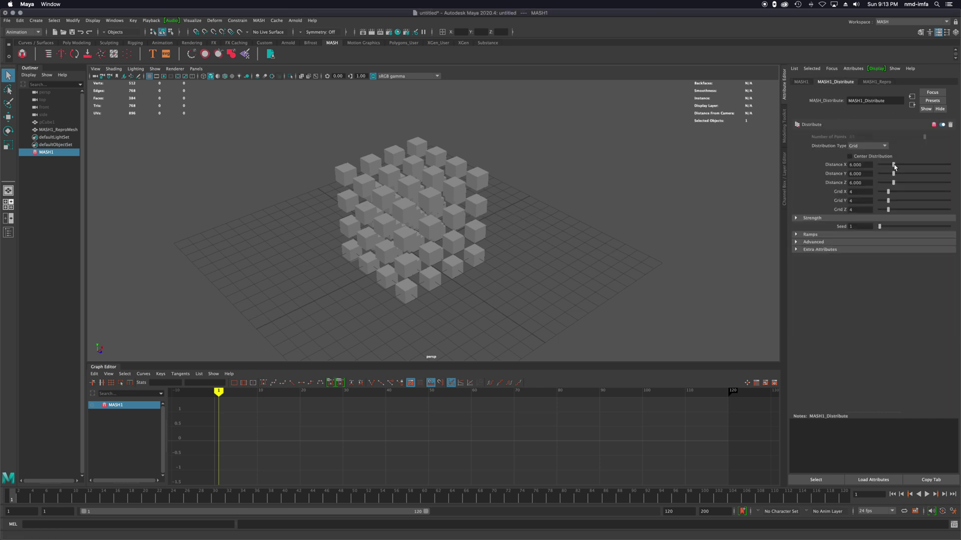
{"action": "mouse_move", "coordinate": [888, 193]}
{"action": "left_mouse_down"}
{"action": "mouse_move", "coordinate": [896, 192]}
{"action": "mouse_move", "coordinate": [889, 192]}
{"action": "left_mouse_up"}
{"action": "left_click", "coordinate": [799, 82]}
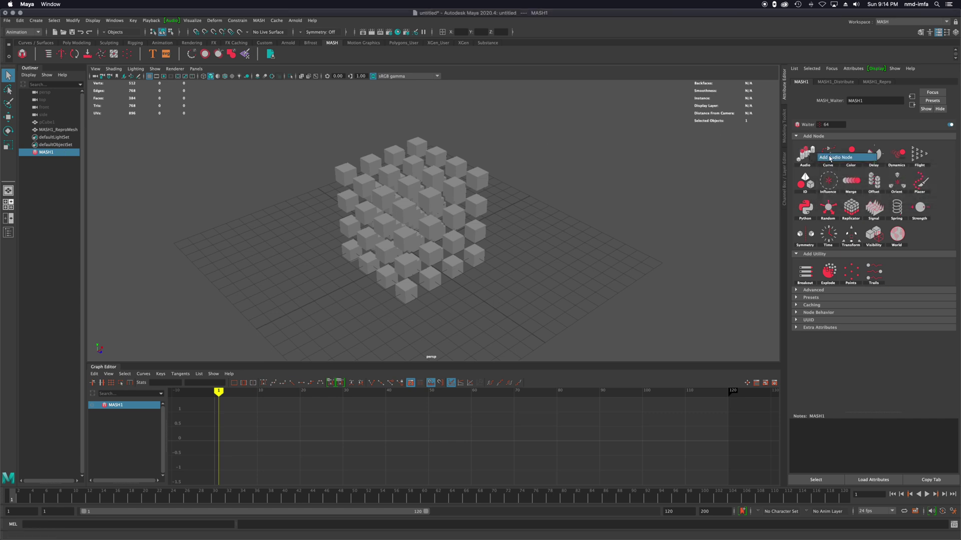
Add an Audio node and load Test-Multitrack_mixdown.wav as its file.
{"action": "left_click", "coordinate": [805, 153]}
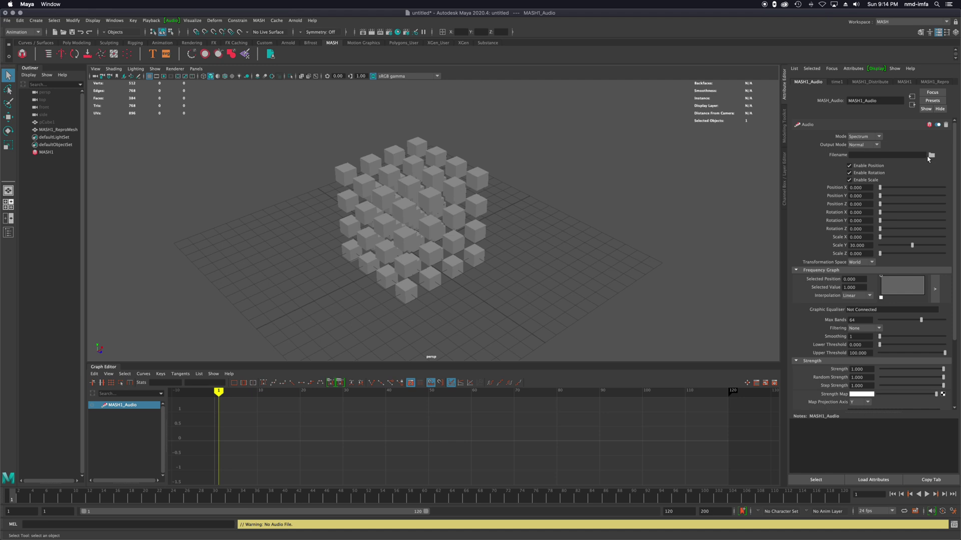
{"action": "left_click", "coordinate": [930, 156]}
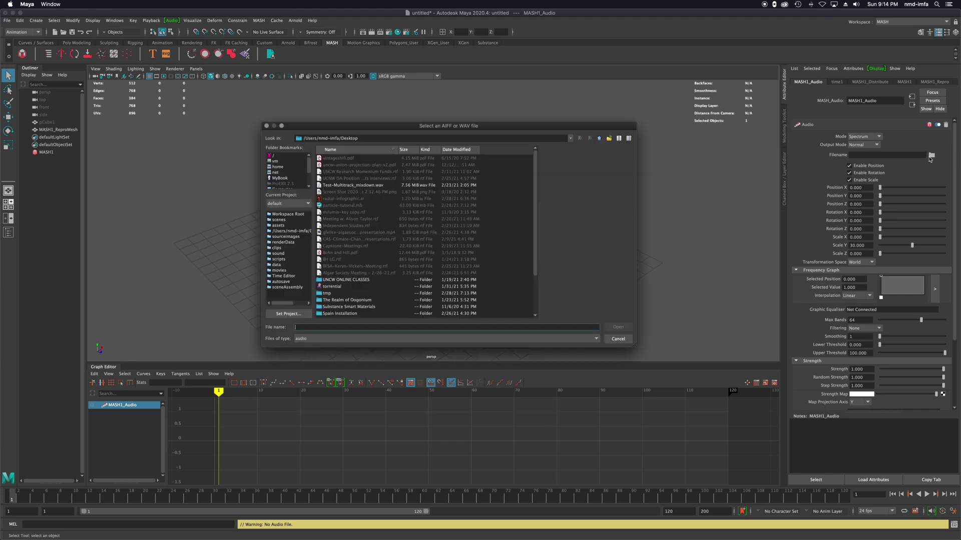
{"action": "left_click", "coordinate": [369, 185]}
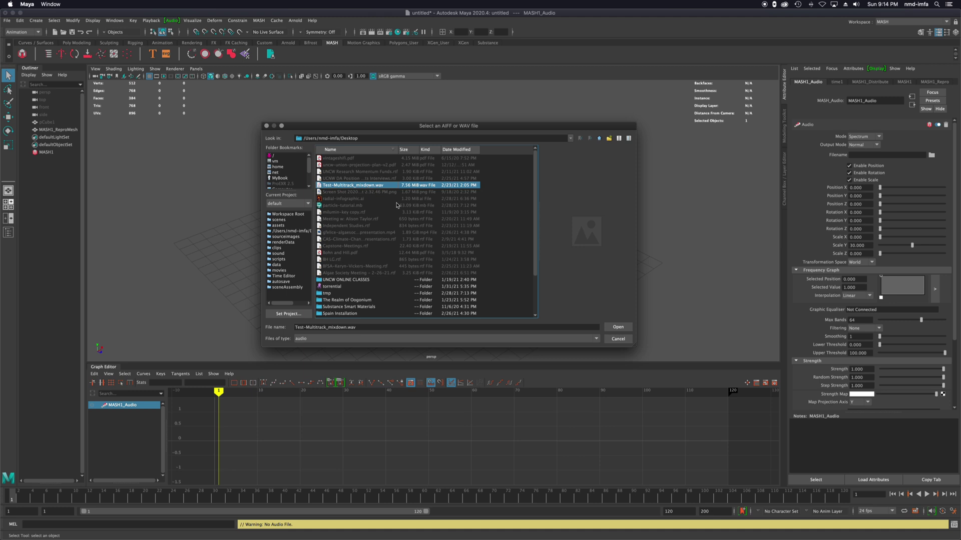
{"action": "left_click", "coordinate": [618, 328]}
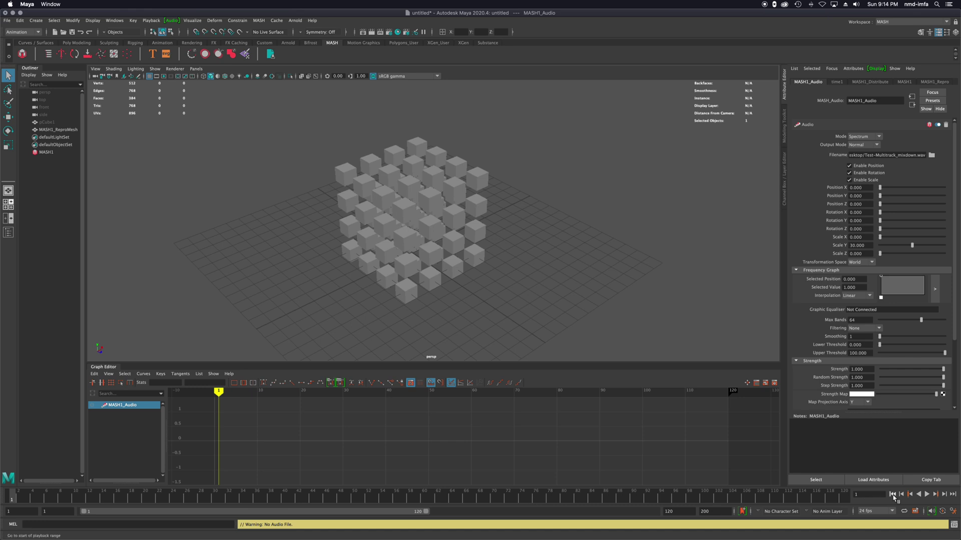
Play the animation to preview the audio-driven cubes, then return to the first frame.
{"action": "left_click", "coordinate": [927, 494]}
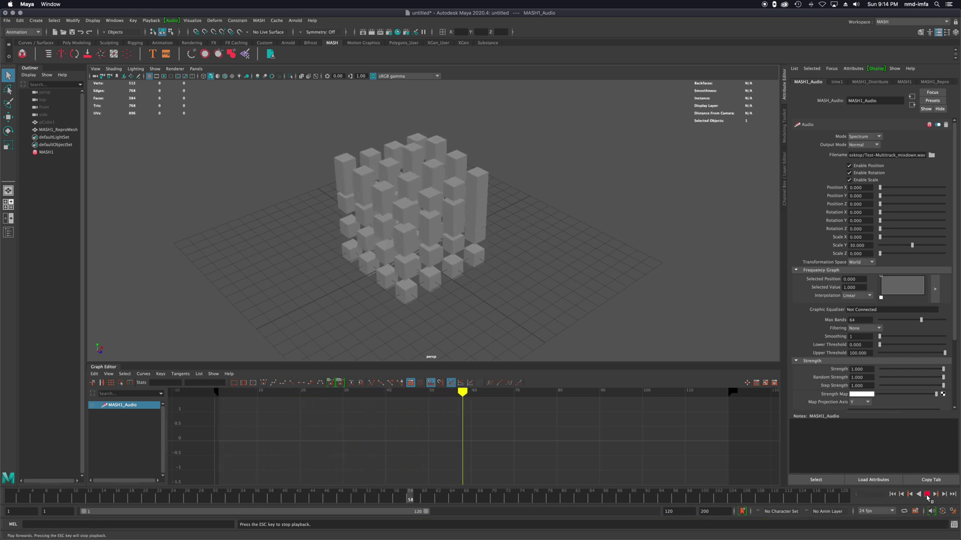
{"action": "left_click", "coordinate": [926, 494]}
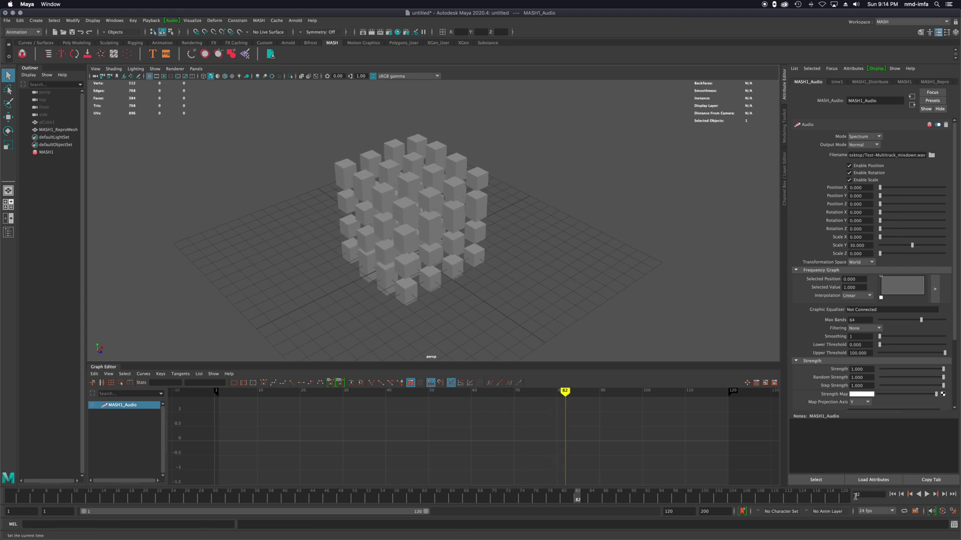
{"action": "left_click", "coordinate": [892, 494]}
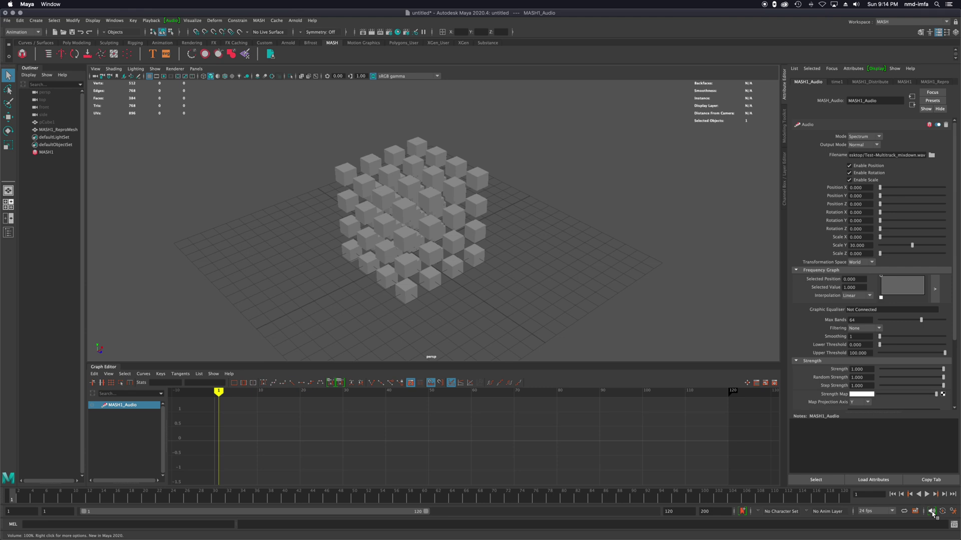
Import Test-Multitrack_mixdown.wav into the scene through the timeline's sound options.
{"action": "right_click", "coordinate": [933, 513]}
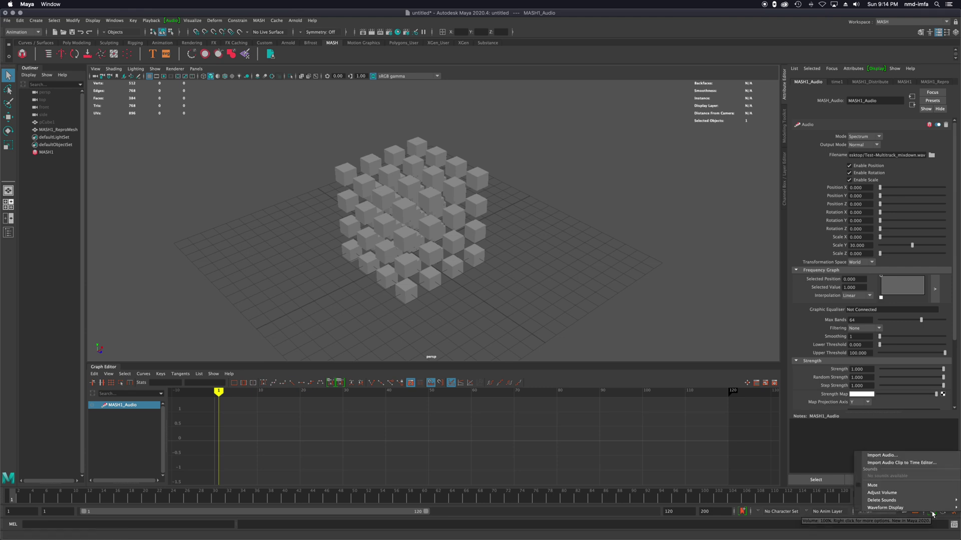
{"action": "left_click", "coordinate": [926, 516]}
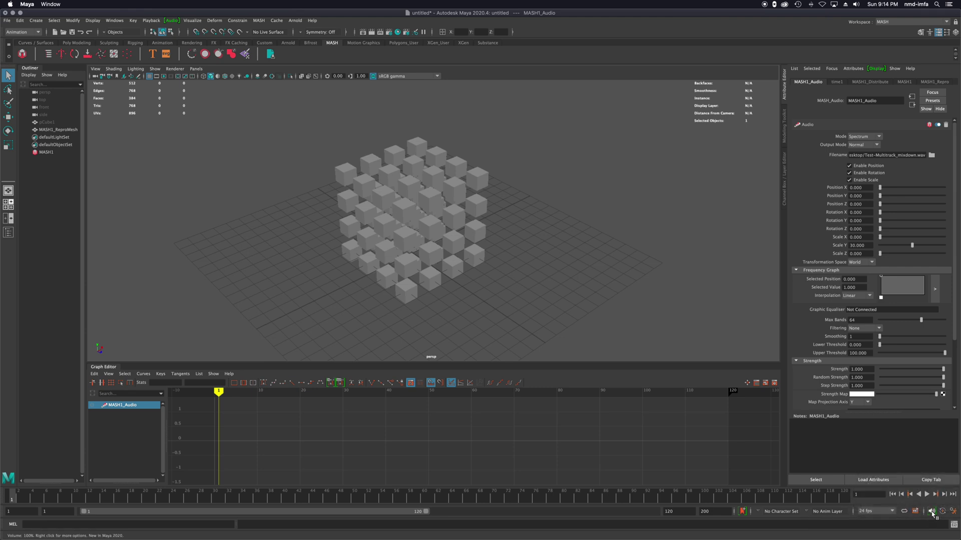
{"action": "right_click", "coordinate": [933, 514]}
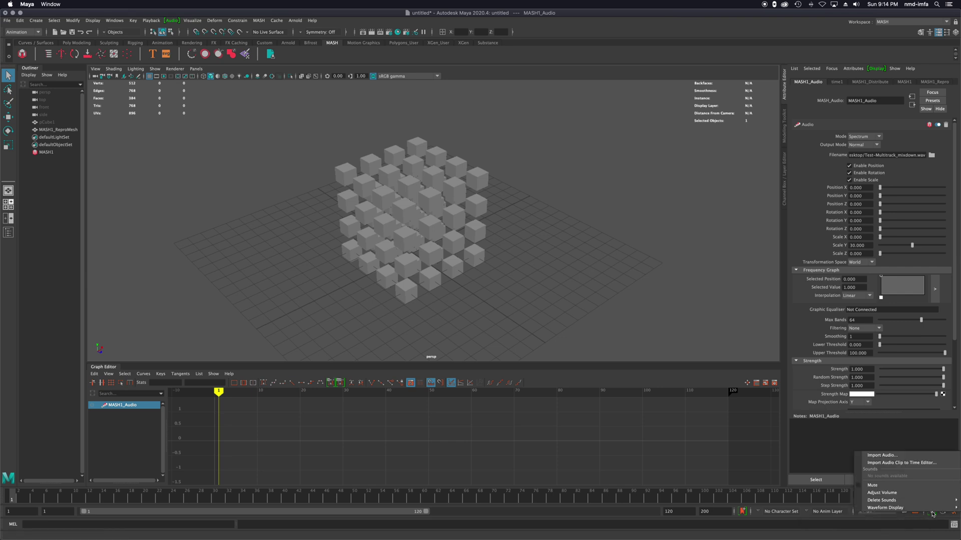
{"action": "left_click", "coordinate": [898, 456]}
{"action": "left_click", "coordinate": [338, 185]}
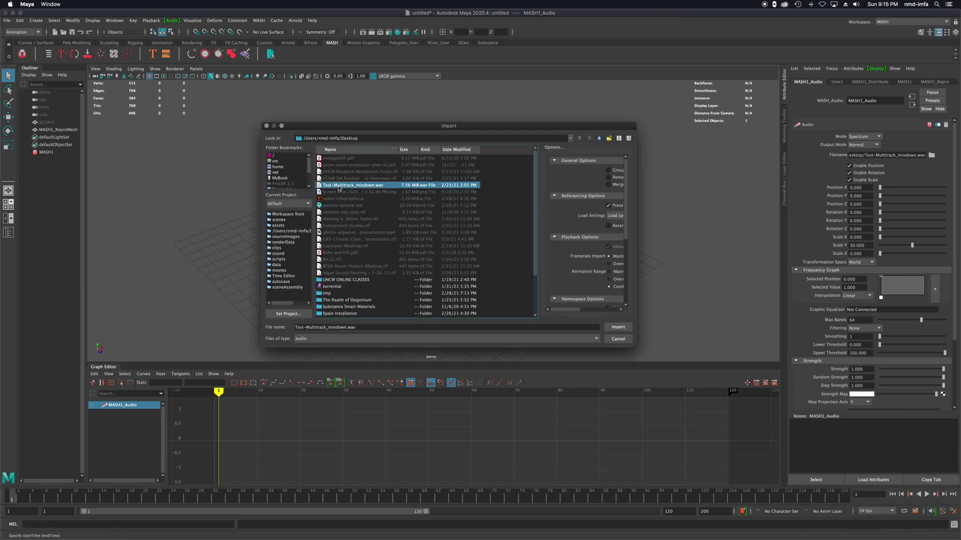
{"action": "left_click", "coordinate": [617, 326]}
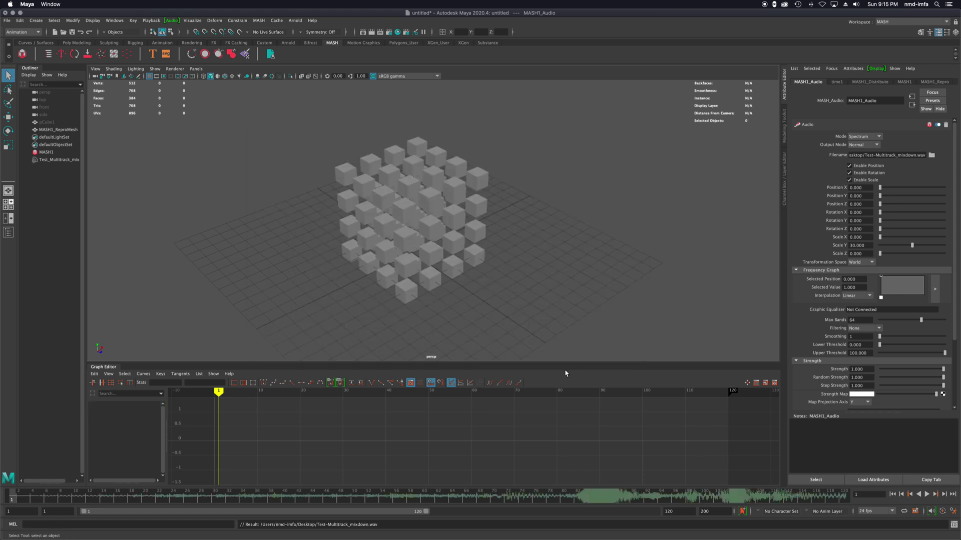
Set the playback range to end at frame 500.
{"action": "left_click", "coordinate": [675, 509]}
{"action": "type", "text": "500"}
{"action": "key", "text": "Return"}
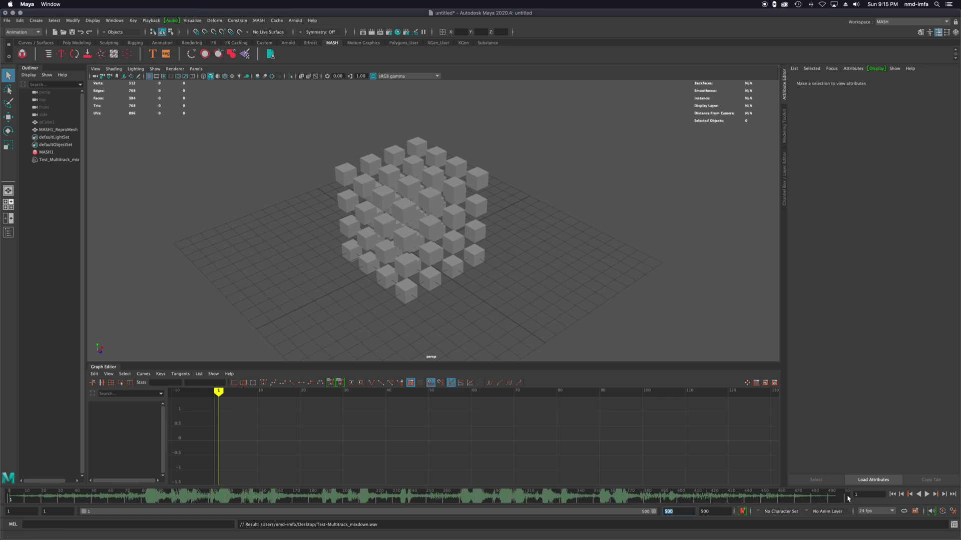
Play the audio-driven animation and watch the cubes react from a front view.
{"action": "left_click", "coordinate": [927, 494]}
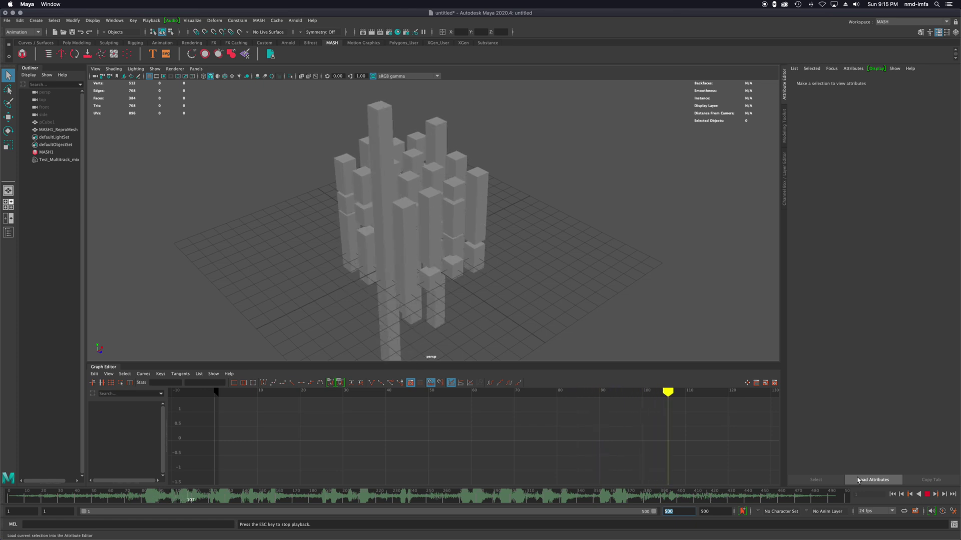
{"action": "key", "text": "XF86AudioRaiseVolume"}
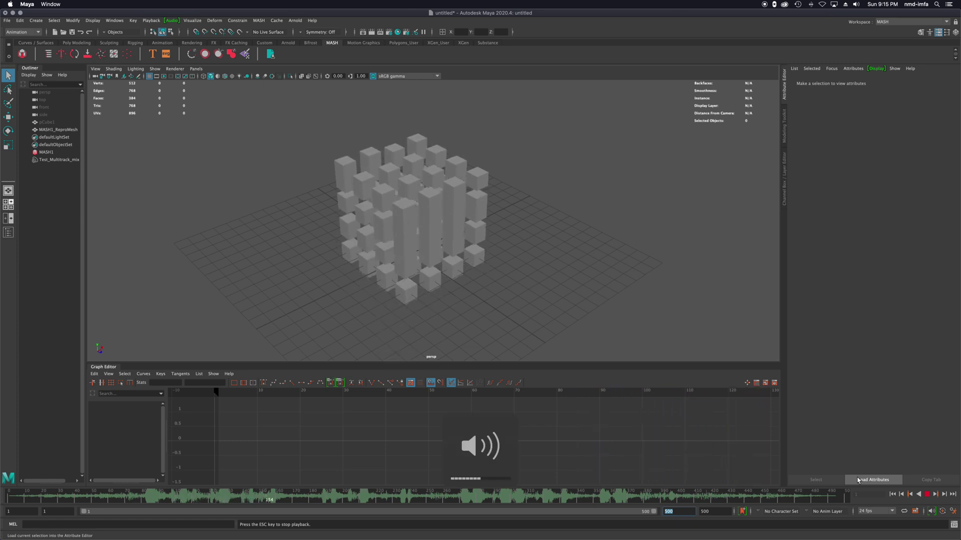
{"action": "mouse_move", "coordinate": [424, 294]}
{"action": "left_mouse_down", "text": "alt"}
{"action": "mouse_move", "coordinate": [387, 274]}
{"action": "mouse_move", "coordinate": [443, 288]}
{"action": "mouse_move", "coordinate": [417, 291]}
{"action": "left_mouse_up", "text": "alt"}
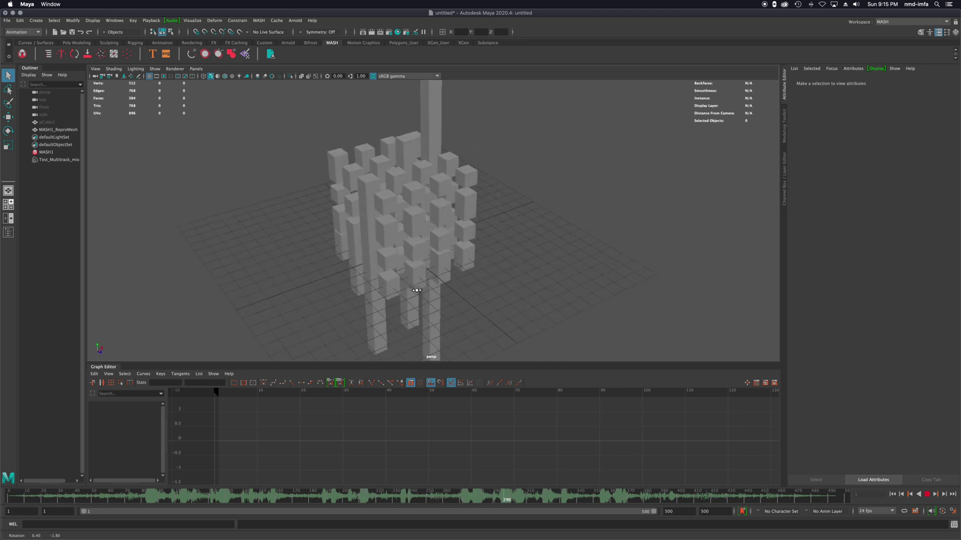
{"action": "middle_click_drag", "start_coordinate": [417, 290], "coordinate": [475, 282], "text": "alt"}
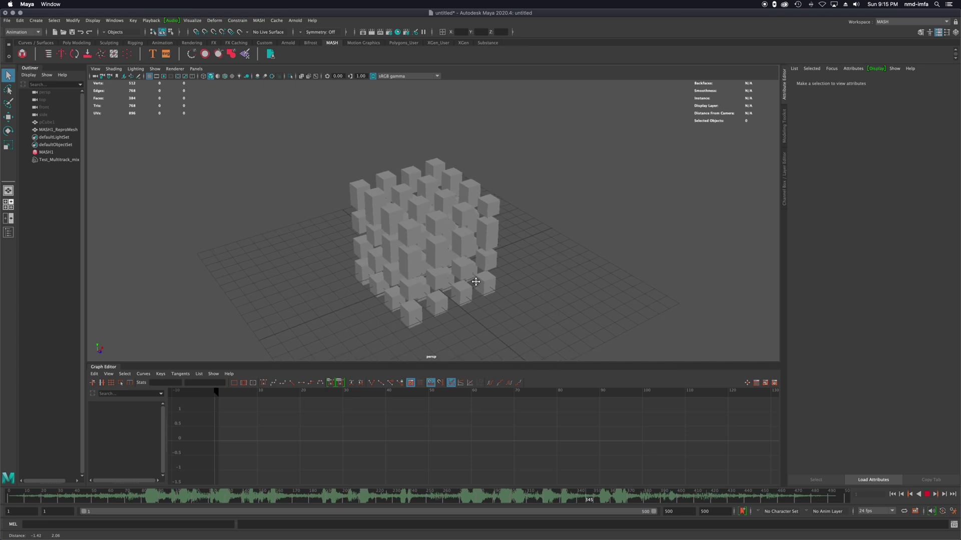
Select MASH1, stop playback, and show its attributes, including the audio node settings.
{"action": "left_click", "coordinate": [45, 152]}
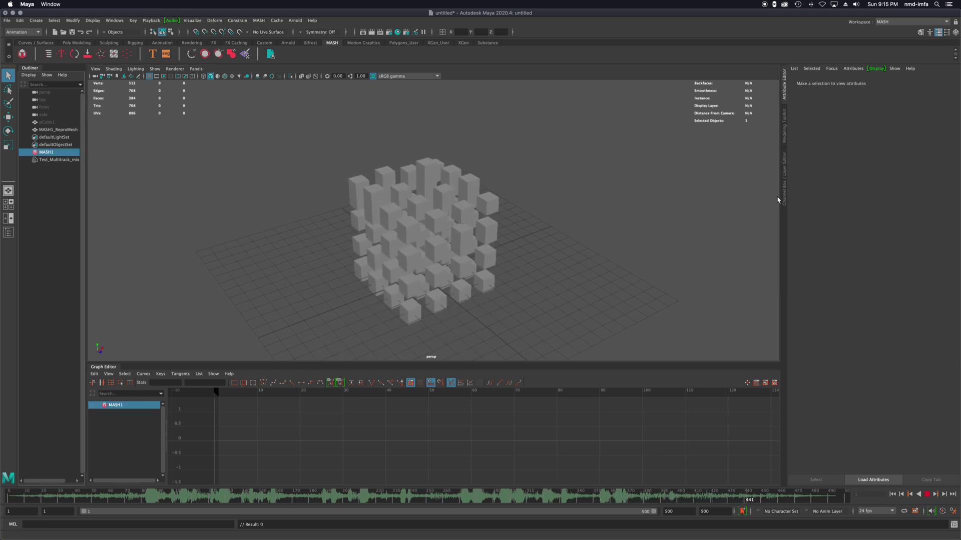
{"action": "left_click", "coordinate": [784, 125]}
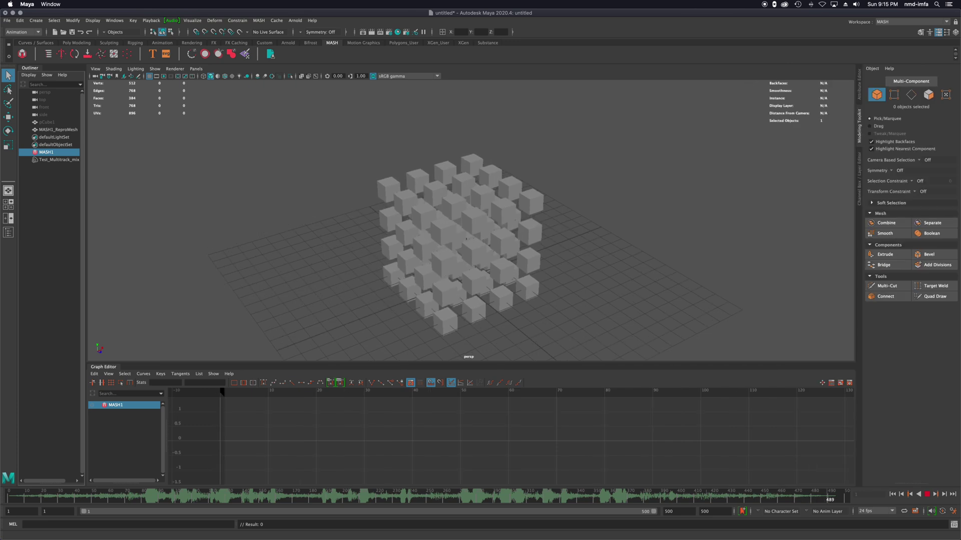
{"action": "left_click", "coordinate": [926, 494]}
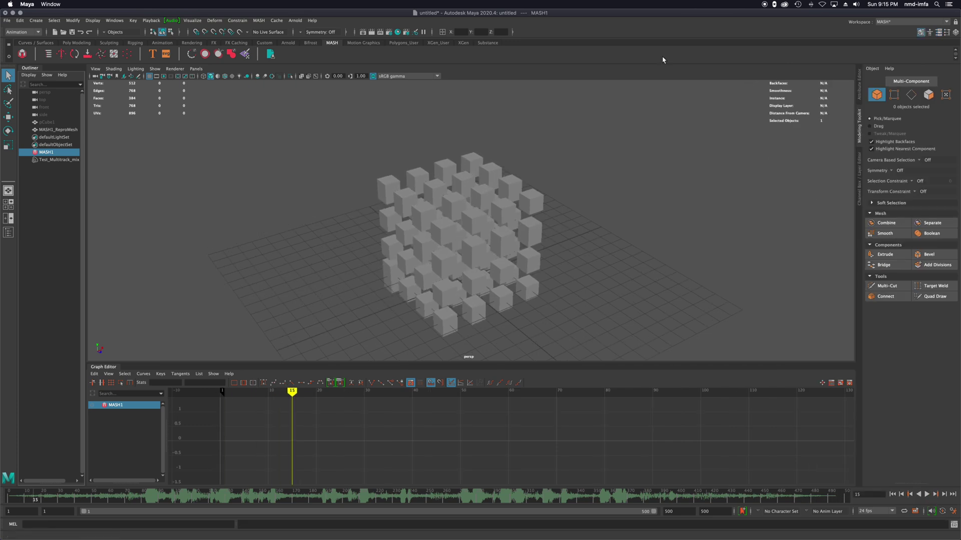
{"action": "left_click", "coordinate": [859, 93]}
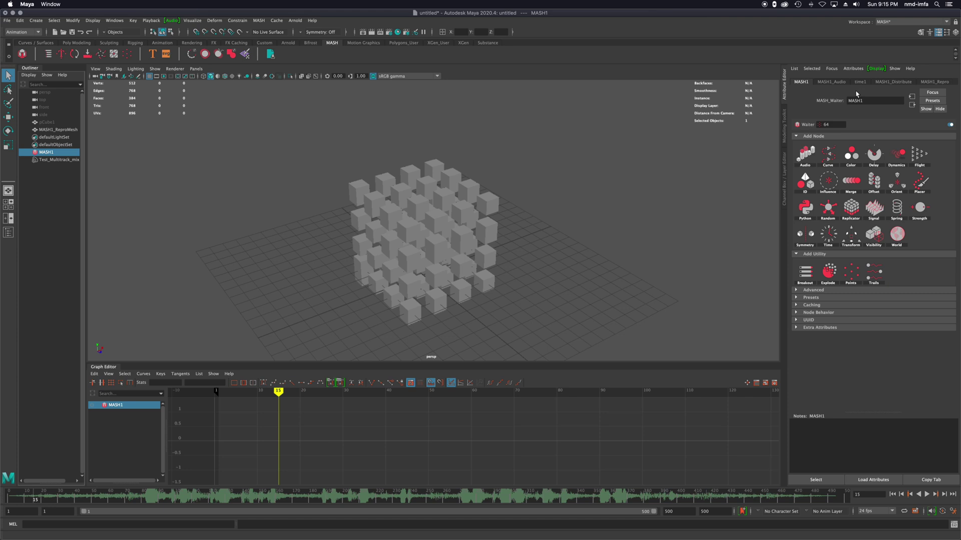
{"action": "left_click", "coordinate": [831, 82]}
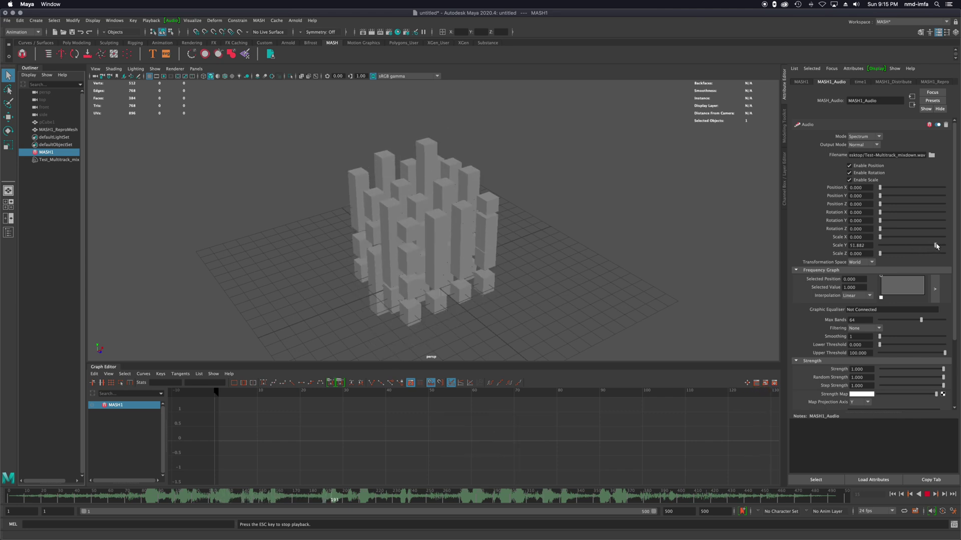
Set MASH1_Audio's Scale Y to 200 and orbit to see the much taller cubes.
{"action": "left_click_drag", "start_coordinate": [943, 246], "coordinate": [947, 247]}
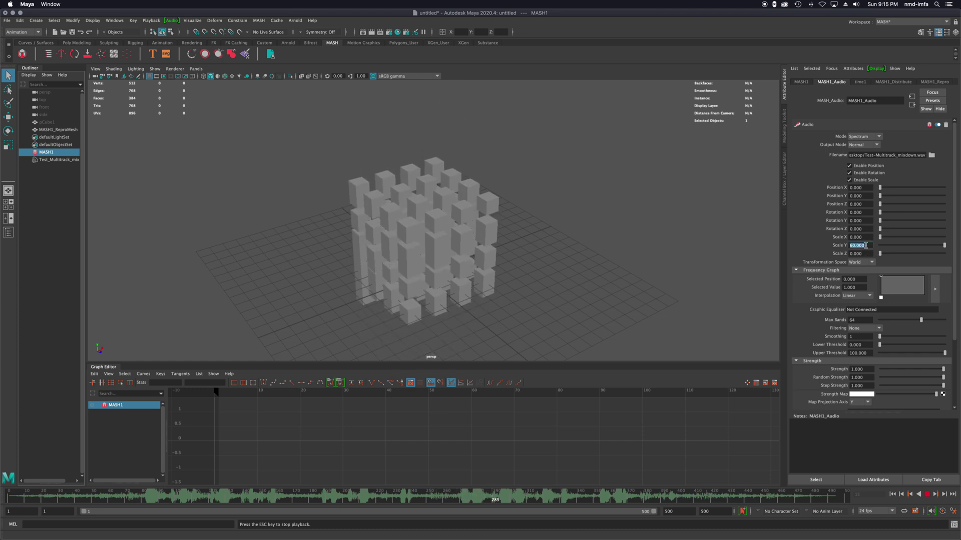
{"action": "key", "text": "Return"}
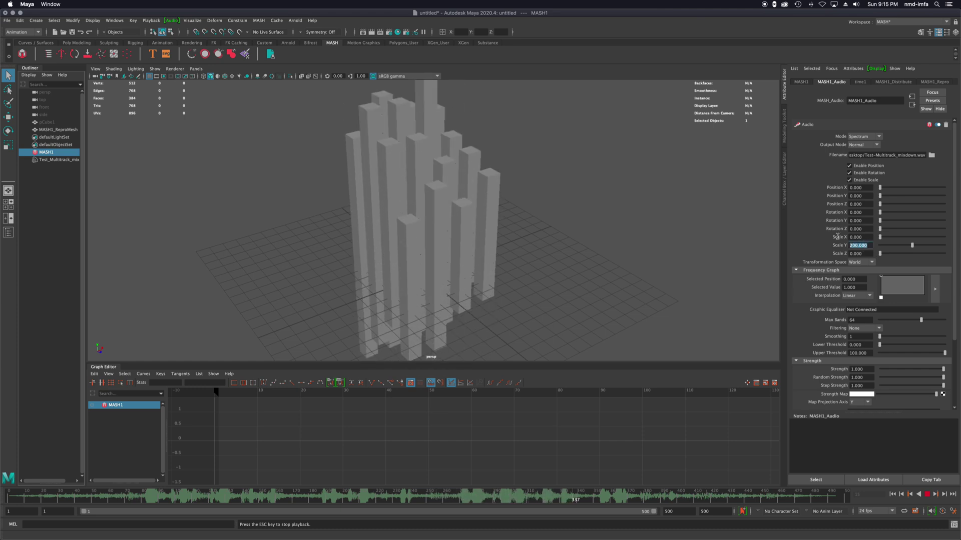
{"action": "mouse_move", "coordinate": [497, 246]}
{"action": "left_mouse_down", "text": "alt"}
{"action": "mouse_move", "coordinate": [495, 225]}
{"action": "mouse_move", "coordinate": [470, 229]}
{"action": "mouse_move", "coordinate": [520, 240]}
{"action": "mouse_move", "coordinate": [490, 243]}
{"action": "left_mouse_up", "text": "alt"}
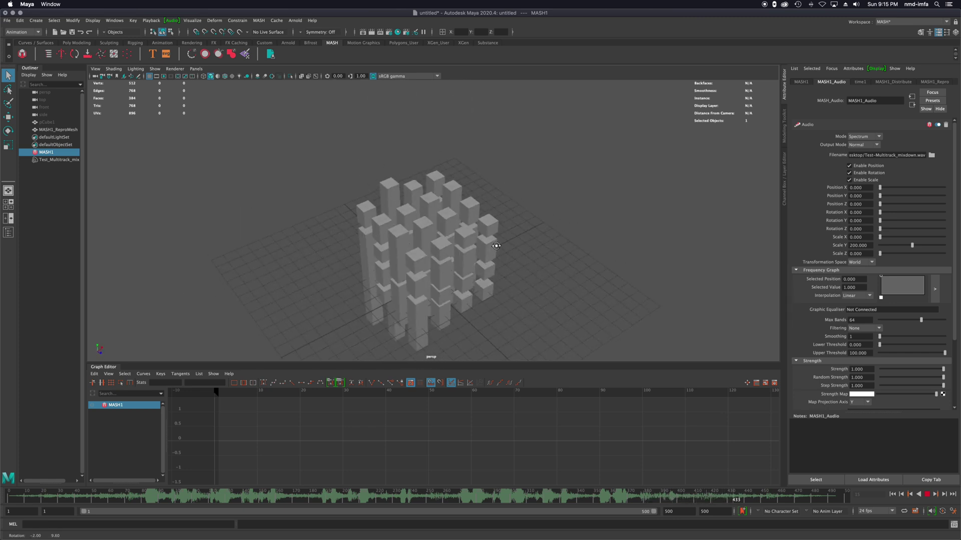
{"action": "left_click", "coordinate": [891, 81]}
Change MASH1_Distribute's Distribution Type to Radial, then stop playback and rewind to the start frame.
{"action": "left_click", "coordinate": [854, 146]}
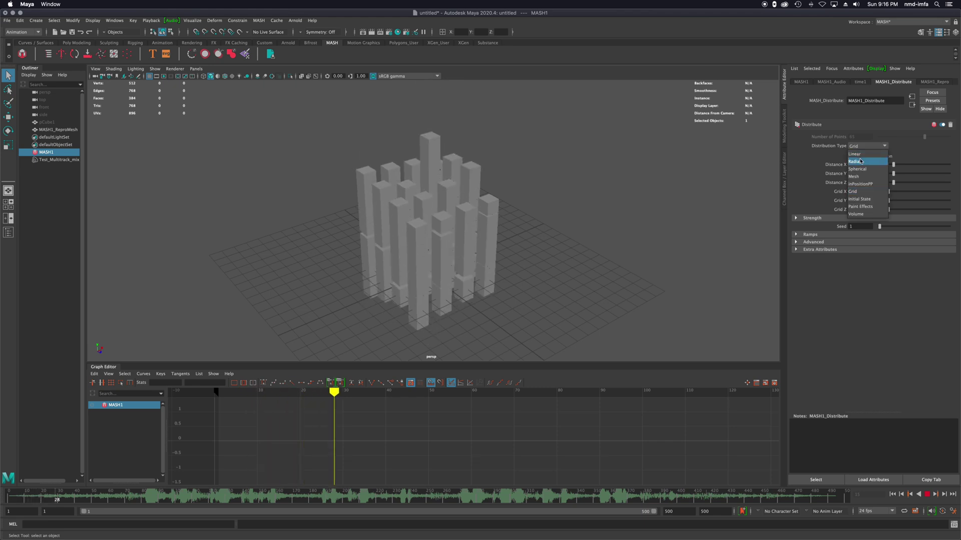
{"action": "left_click", "coordinate": [858, 155]}
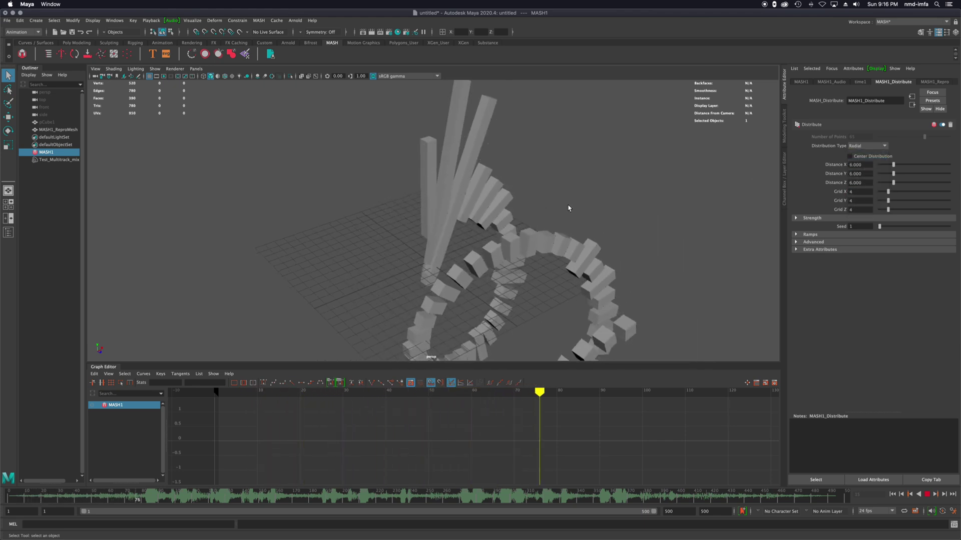
{"action": "left_click_drag", "start_coordinate": [569, 208], "coordinate": [511, 223], "text": "alt"}
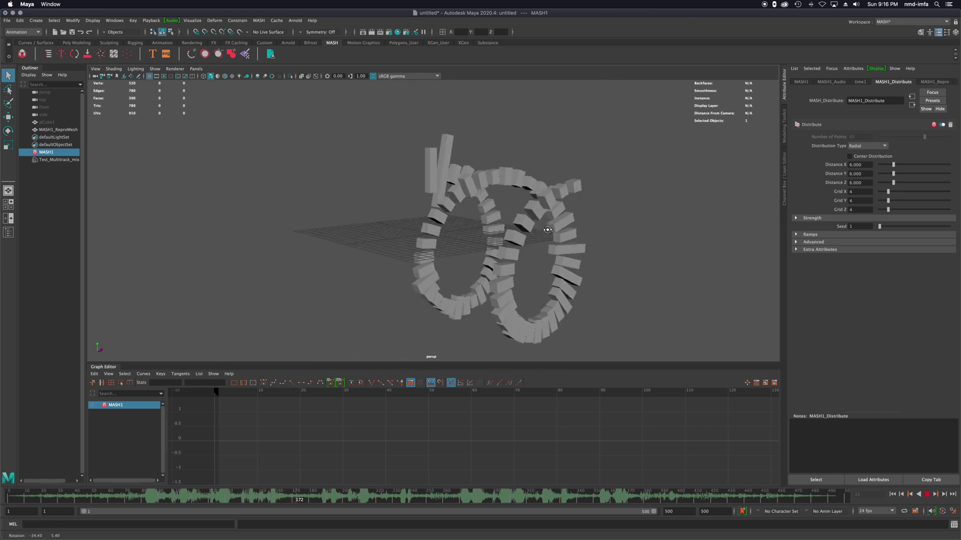
{"action": "left_click_drag", "start_coordinate": [511, 221], "coordinate": [547, 228], "text": "alt"}
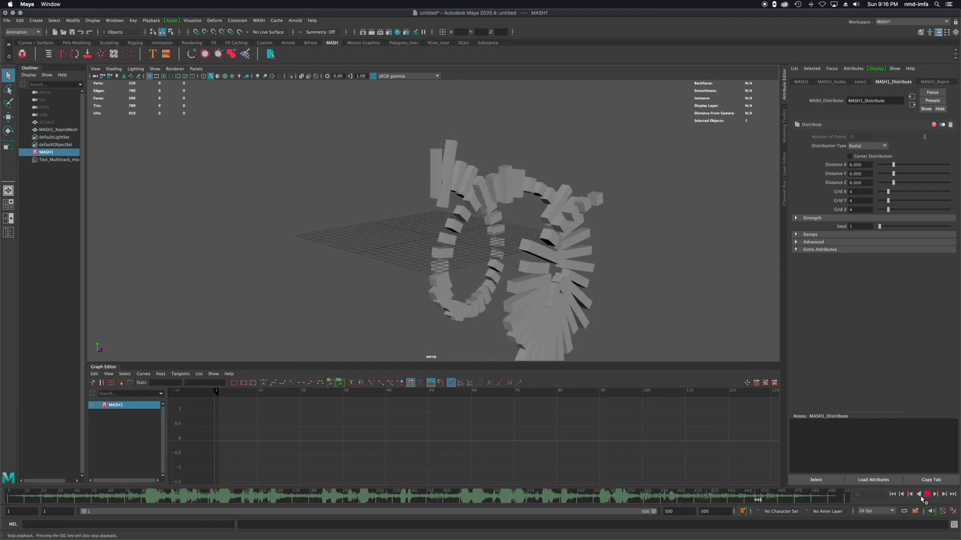
{"action": "left_click", "coordinate": [927, 495]}
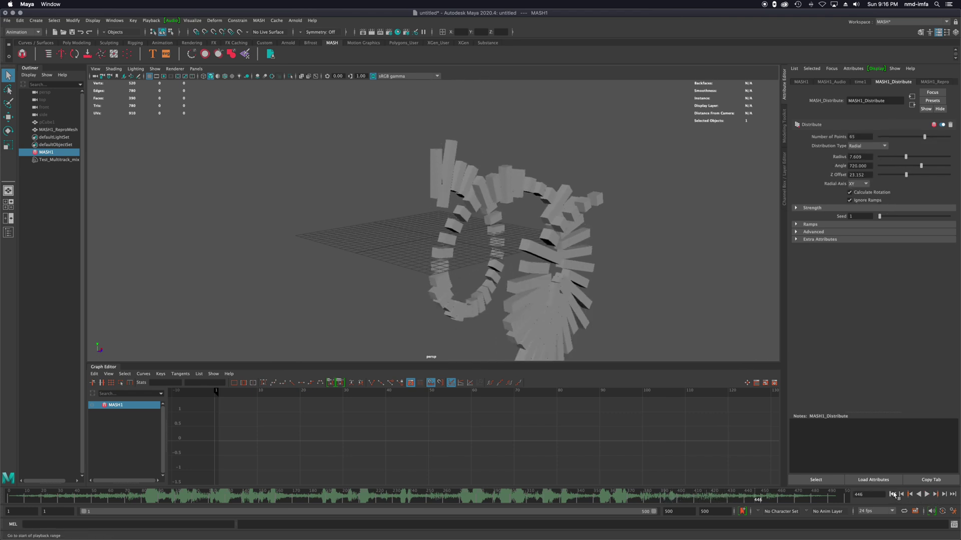
{"action": "left_click", "coordinate": [891, 494]}
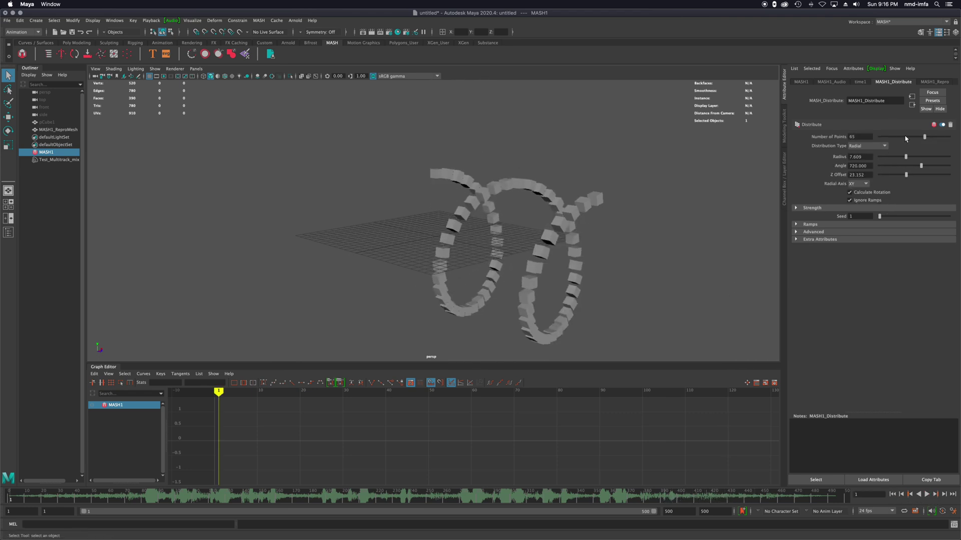
Reduce the ring to 40 points and set the Radial Axis to ZX.
{"action": "left_click_drag", "start_coordinate": [924, 137], "coordinate": [873, 183]}
{"action": "left_click_drag", "start_coordinate": [674, 217], "coordinate": [646, 215], "text": "alt"}
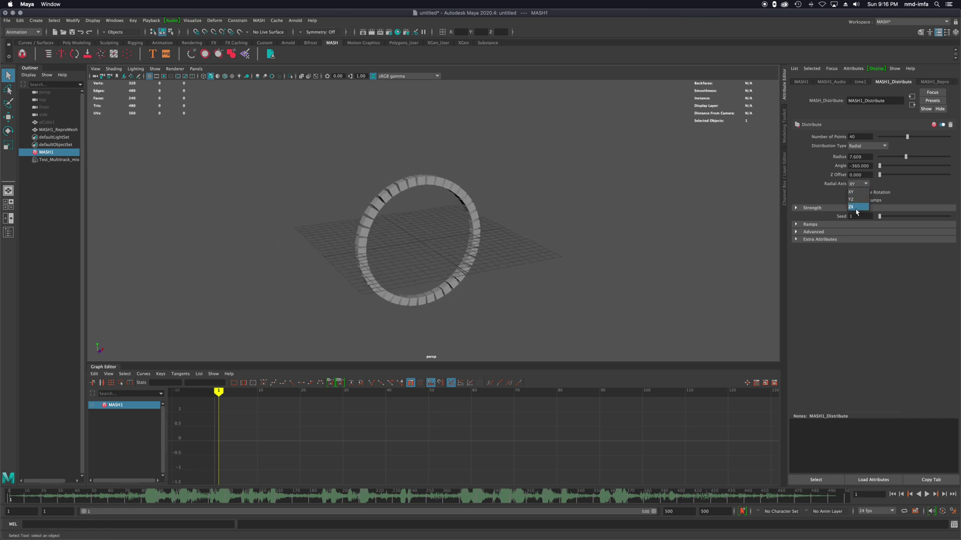
{"action": "left_click", "coordinate": [856, 212]}
Frame the flat ring from above and play it against the audio.
{"action": "left_click_drag", "start_coordinate": [558, 243], "coordinate": [551, 270], "text": "alt"}
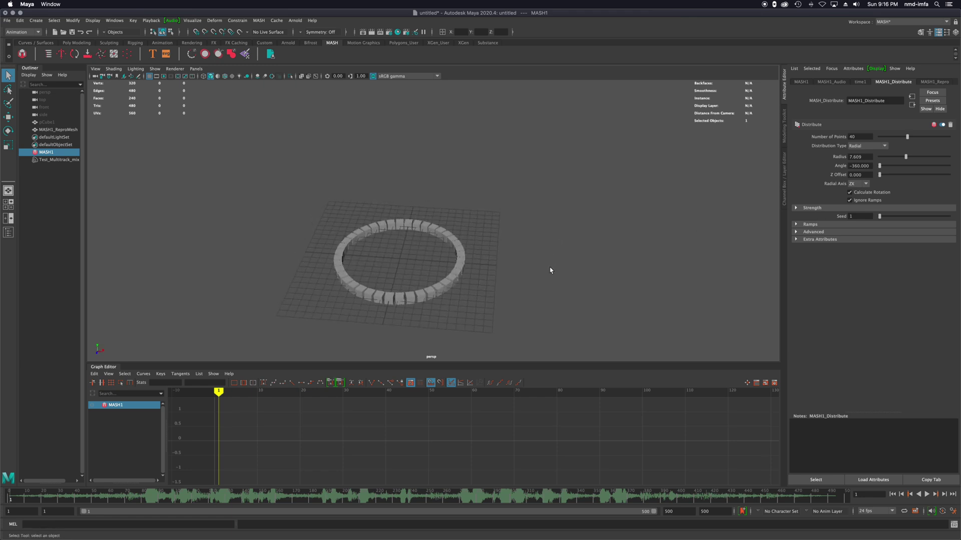
{"action": "scroll", "coordinate": [371, 290], "scroll_direction": "up", "scroll_amount": 5}
{"action": "middle_click_drag", "start_coordinate": [371, 292], "coordinate": [440, 226], "text": "alt"}
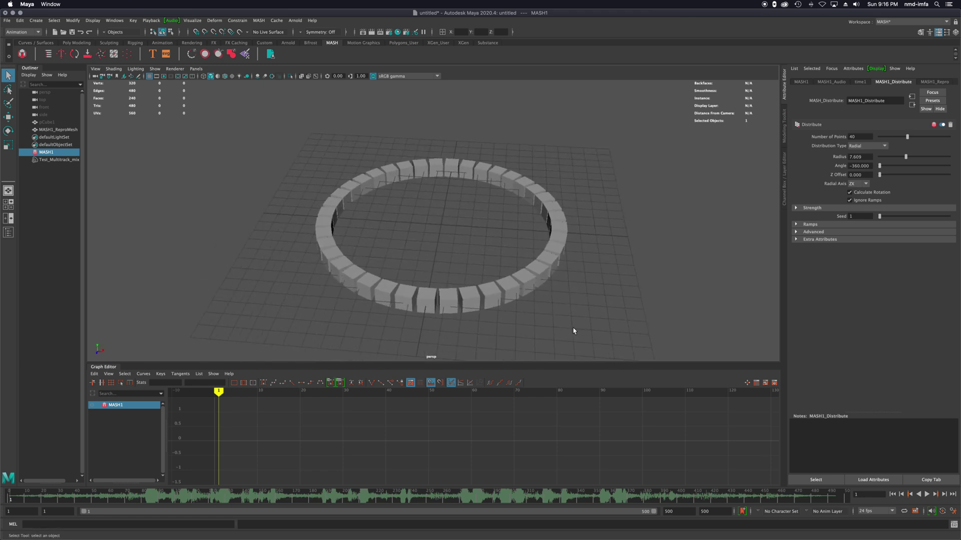
{"action": "left_click", "coordinate": [928, 496]}
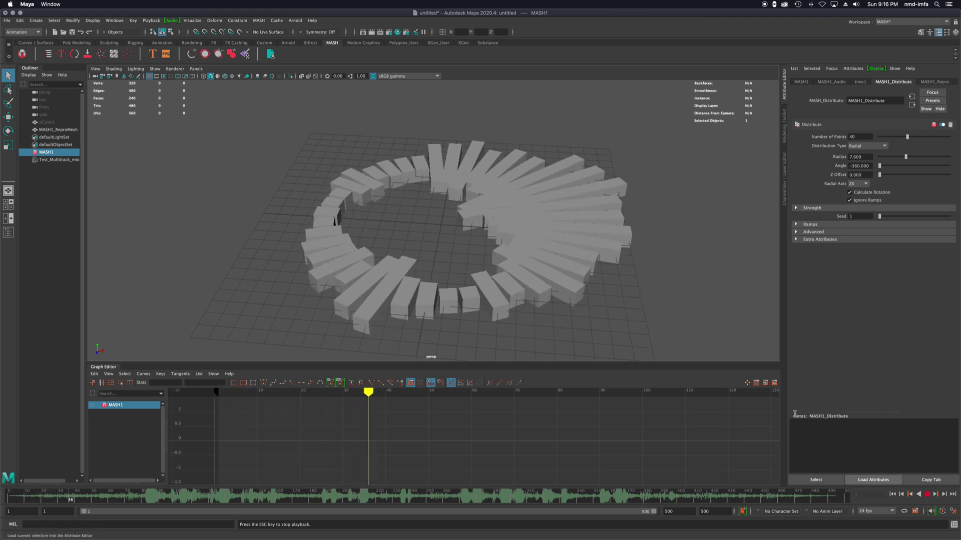
{"action": "left_click_drag", "start_coordinate": [582, 300], "coordinate": [584, 333], "text": "alt"}
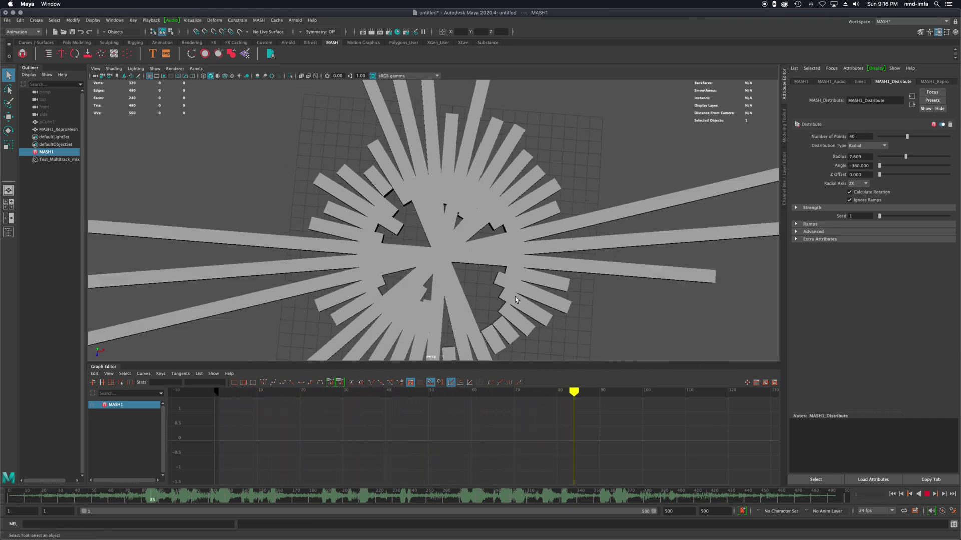
Change MASH1_Audio to Scale Y 0 and Scale Z 50, viewing the ring at a tilt.
{"action": "left_click", "coordinate": [831, 81]}
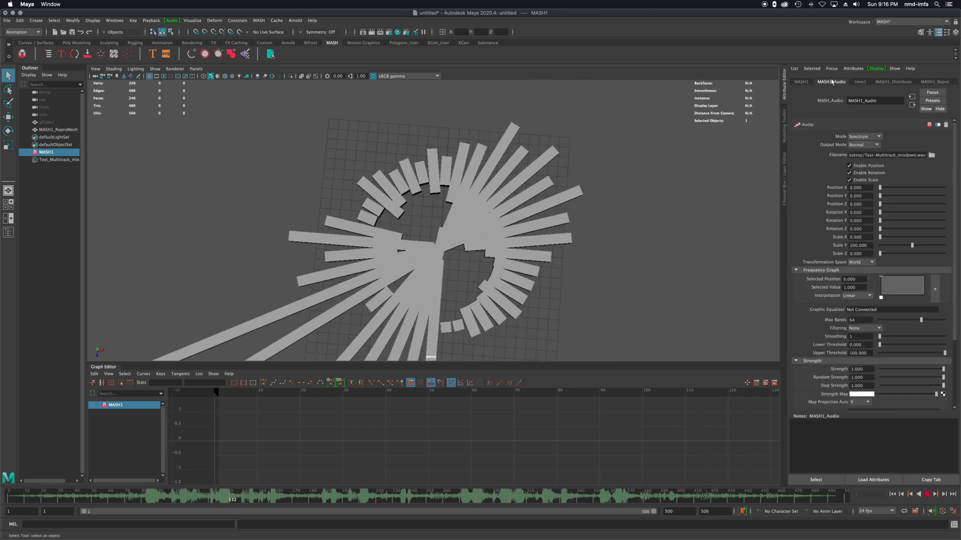
{"action": "left_click_drag", "start_coordinate": [912, 246], "coordinate": [872, 250]}
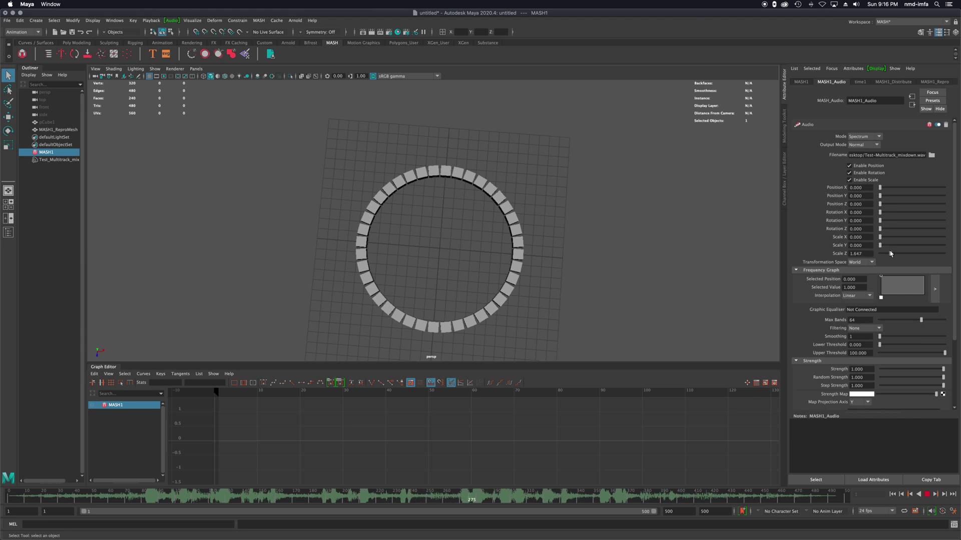
{"action": "left_click_drag", "start_coordinate": [689, 230], "coordinate": [688, 215], "text": "alt"}
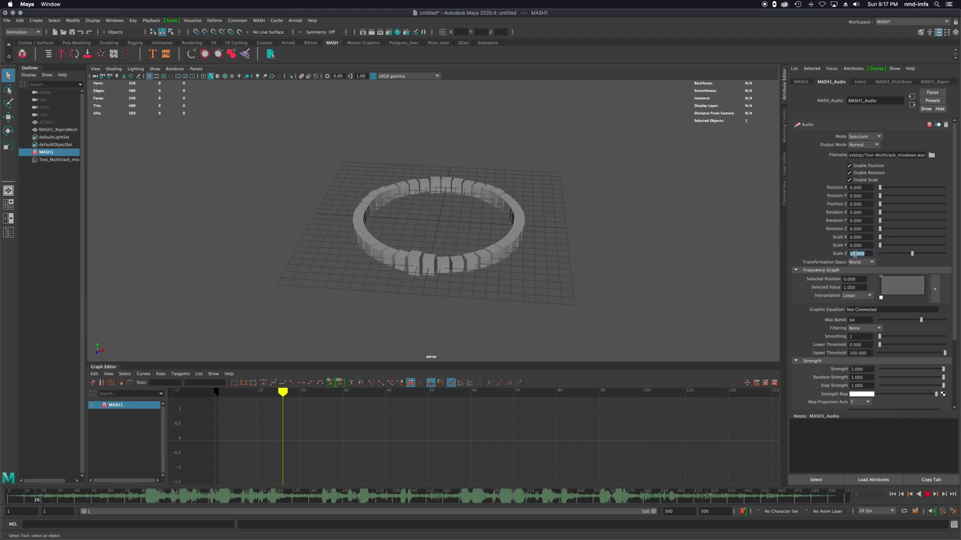
{"action": "left_click_drag", "start_coordinate": [472, 208], "coordinate": [452, 248], "text": "alt"}
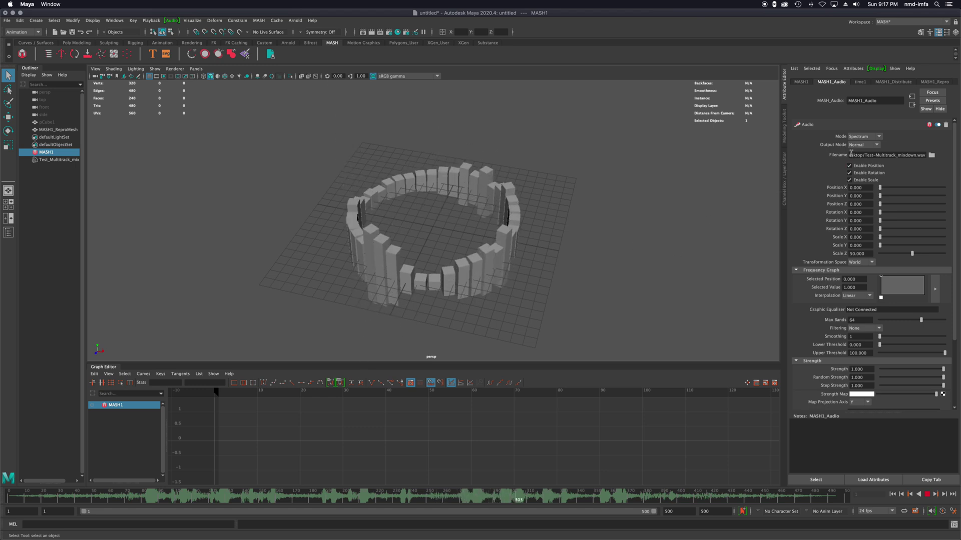
{"action": "left_click", "coordinate": [873, 136]}
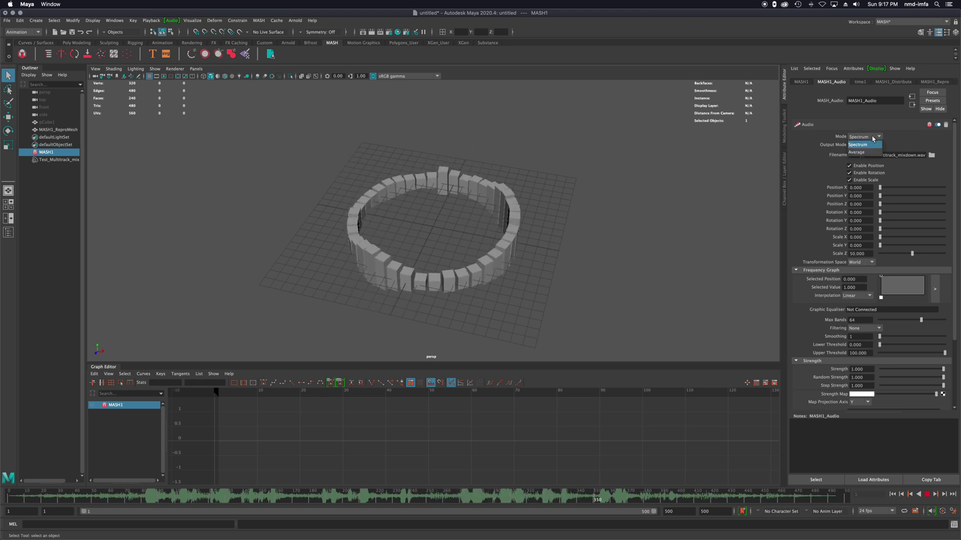
Set the audio Mode to Average, leaving Interpolation at Linear and Filtering at None.
{"action": "left_click", "coordinate": [856, 152]}
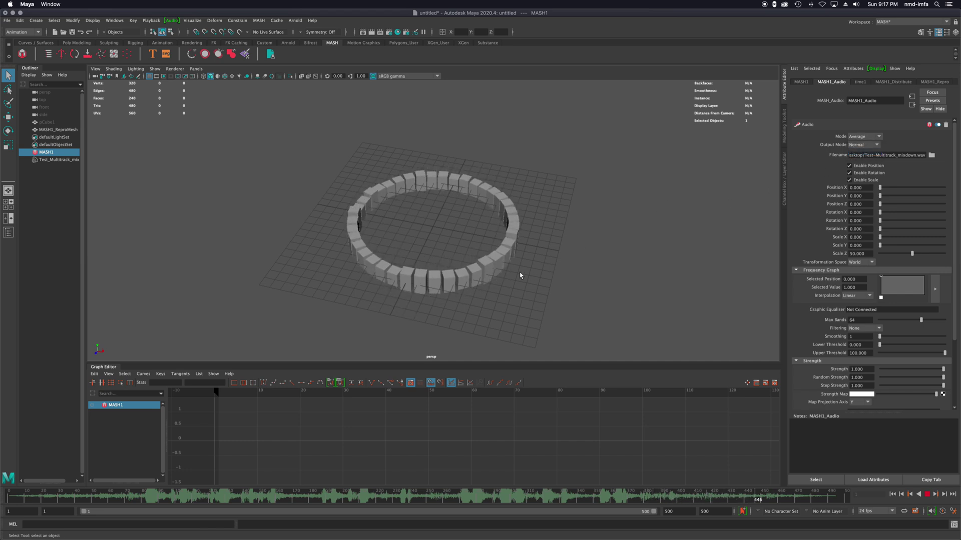
{"action": "left_click_drag", "start_coordinate": [520, 275], "coordinate": [533, 247], "text": "alt"}
{"action": "left_click", "coordinate": [857, 296]}
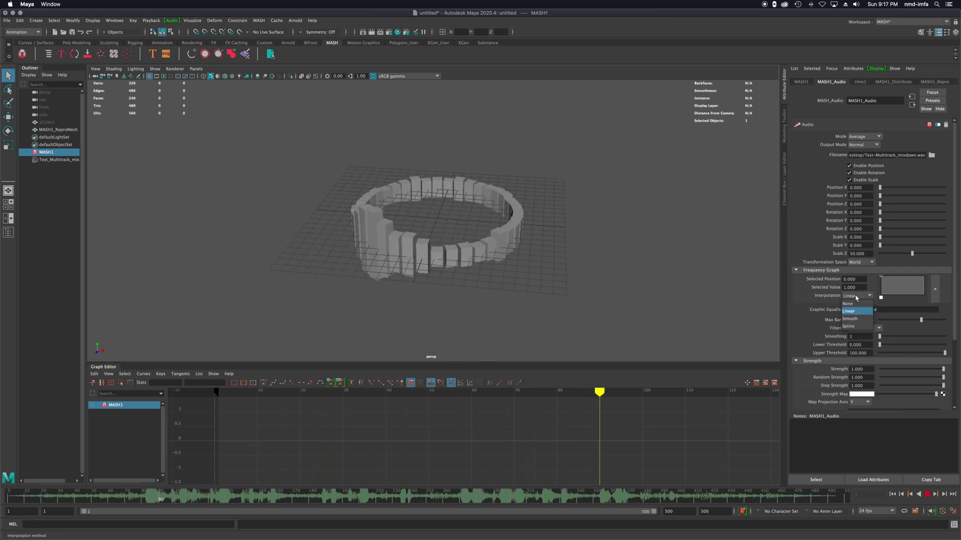
{"action": "left_click", "coordinate": [806, 283]}
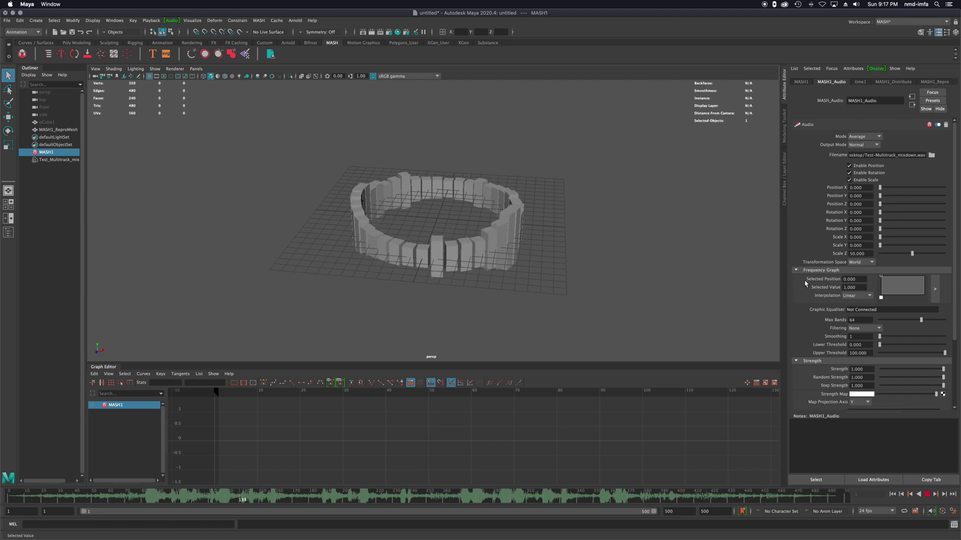
{"action": "left_click", "coordinate": [866, 328]}
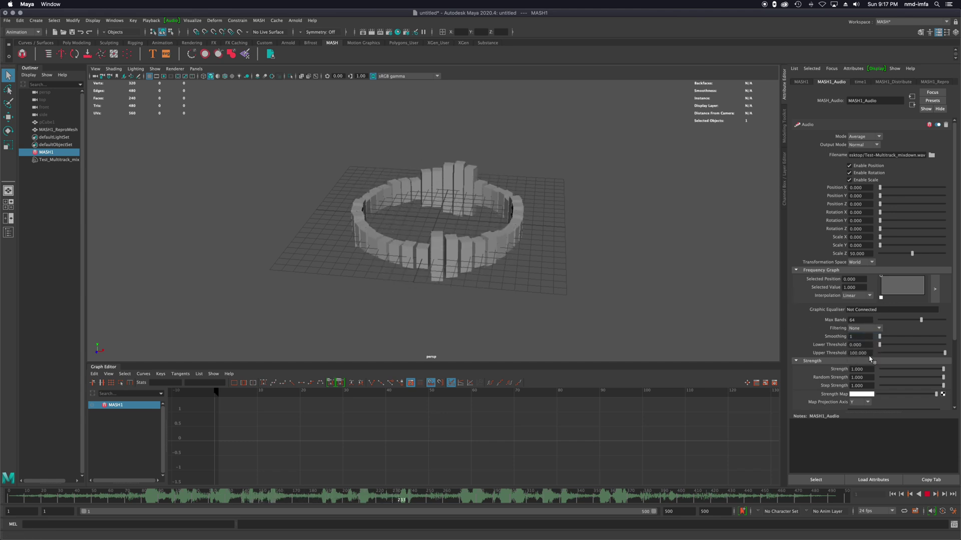
{"action": "scroll", "coordinate": [893, 362], "scroll_direction": "down", "scroll_amount": 3}
Try Fourier Scaling as Square Root, then Logarithmic, and frame the resulting tall column.
{"action": "scroll", "coordinate": [890, 364], "scroll_direction": "down", "scroll_amount": 1}
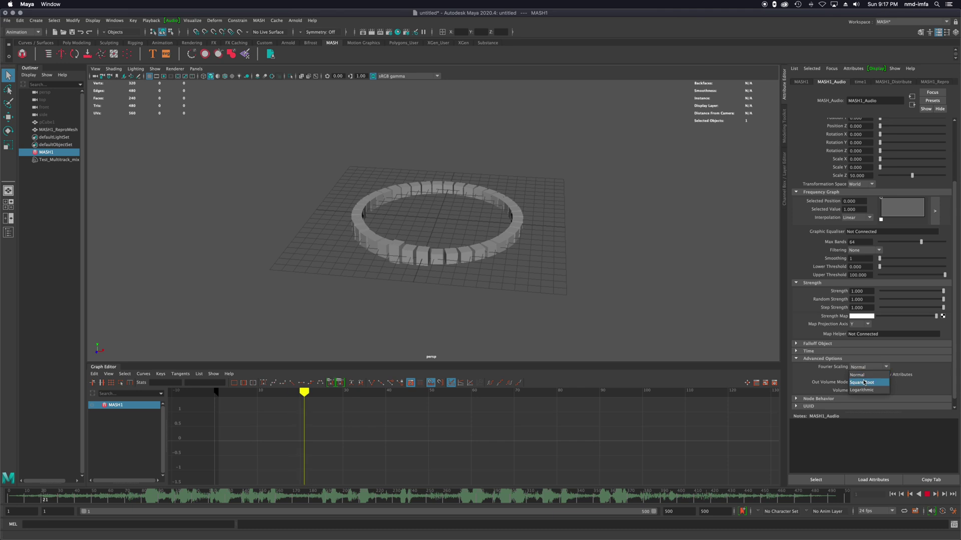
{"action": "left_click", "coordinate": [864, 382]}
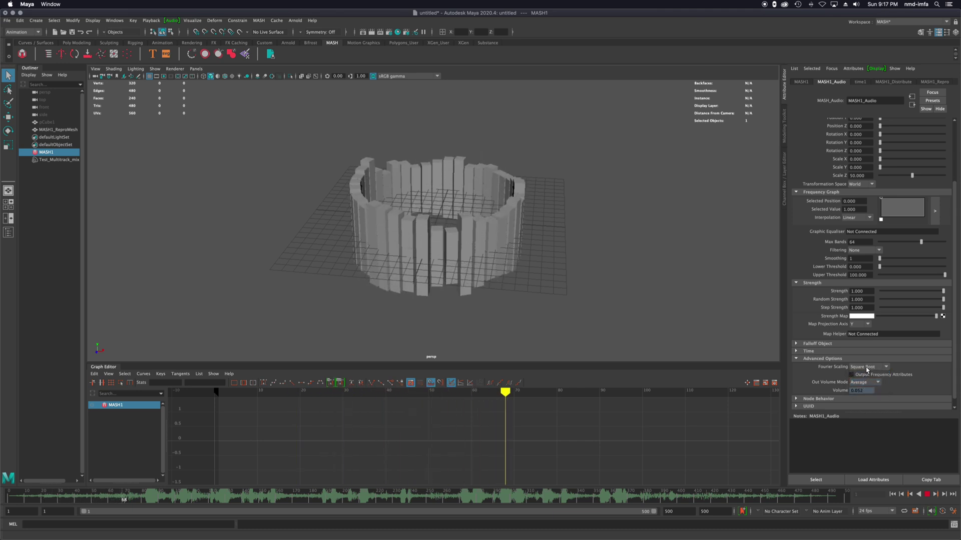
{"action": "left_click", "coordinate": [866, 367]}
{"action": "left_click", "coordinate": [865, 390]}
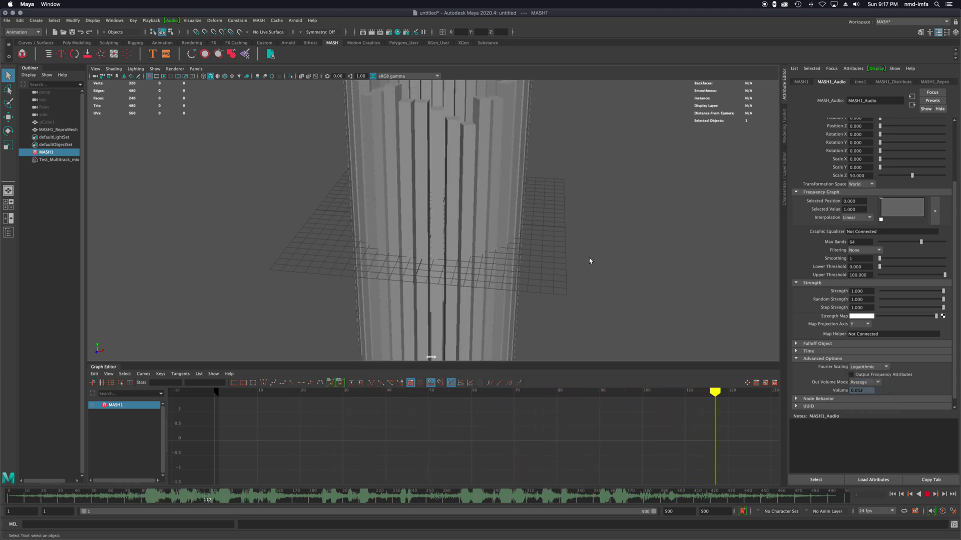
{"action": "key", "text": "f"}
{"action": "left_click_drag", "start_coordinate": [576, 262], "coordinate": [555, 266], "text": "alt"}
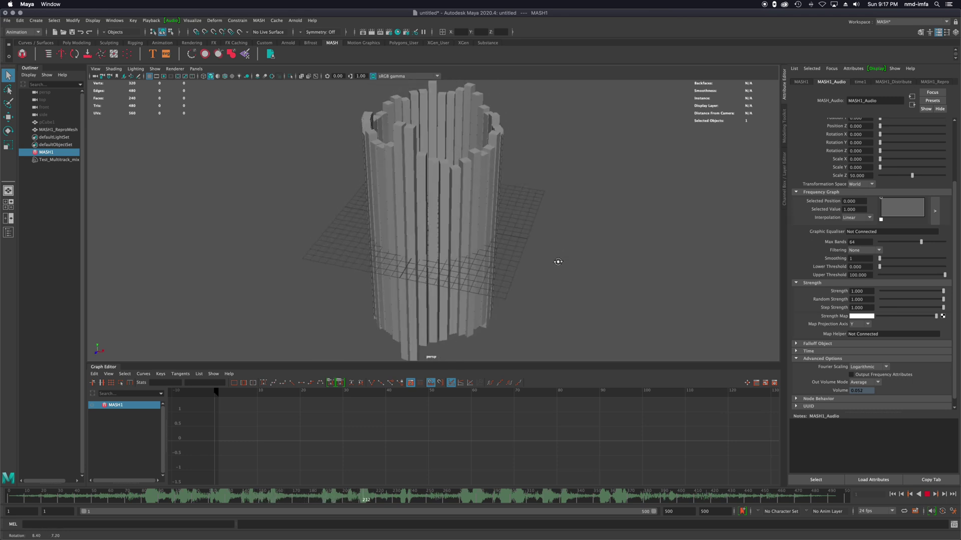
{"action": "scroll", "coordinate": [916, 146], "scroll_direction": "up", "scroll_amount": 3}
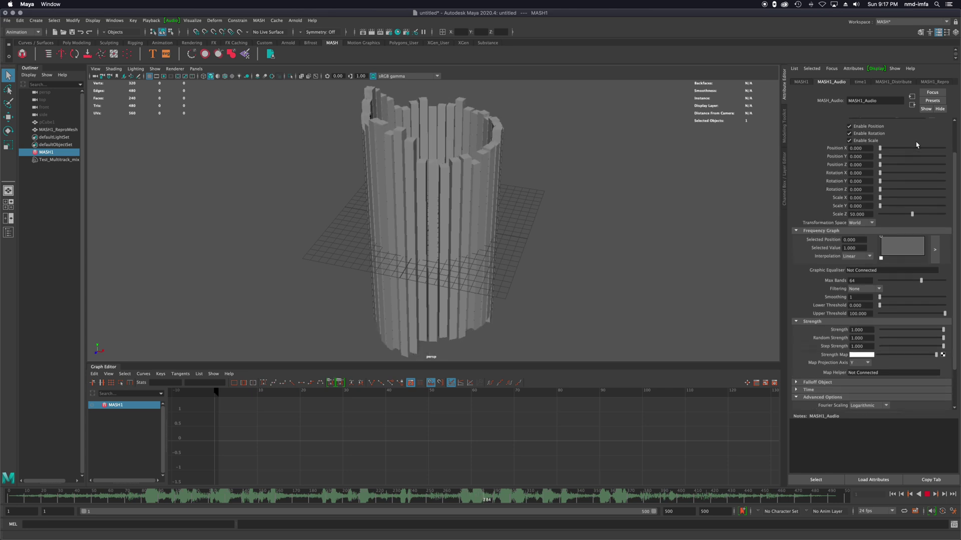
{"action": "scroll", "coordinate": [916, 145], "scroll_direction": "up", "scroll_amount": 3}
Return the audio Mode to Spectrum and set Fourier Scaling back to Normal.
{"action": "left_click", "coordinate": [867, 147]}
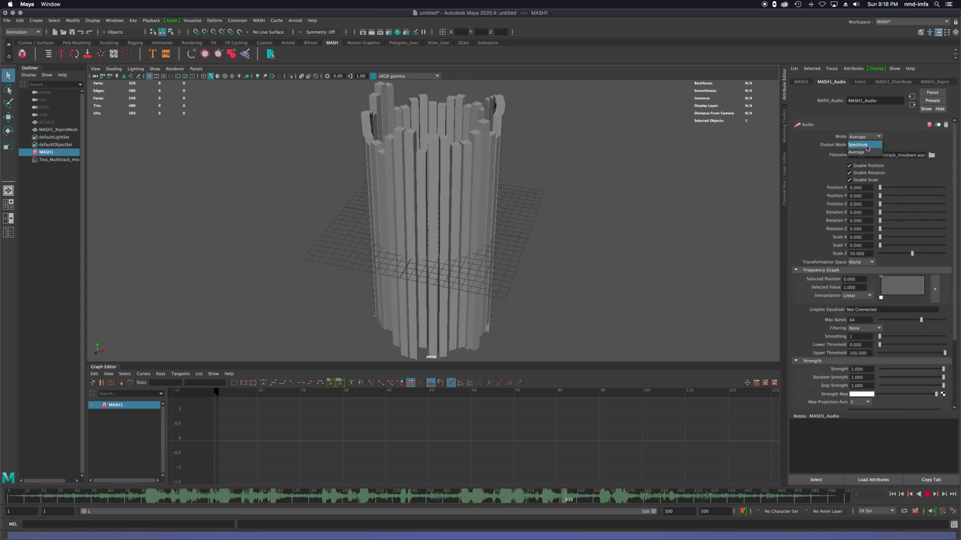
{"action": "left_click", "coordinate": [867, 146]}
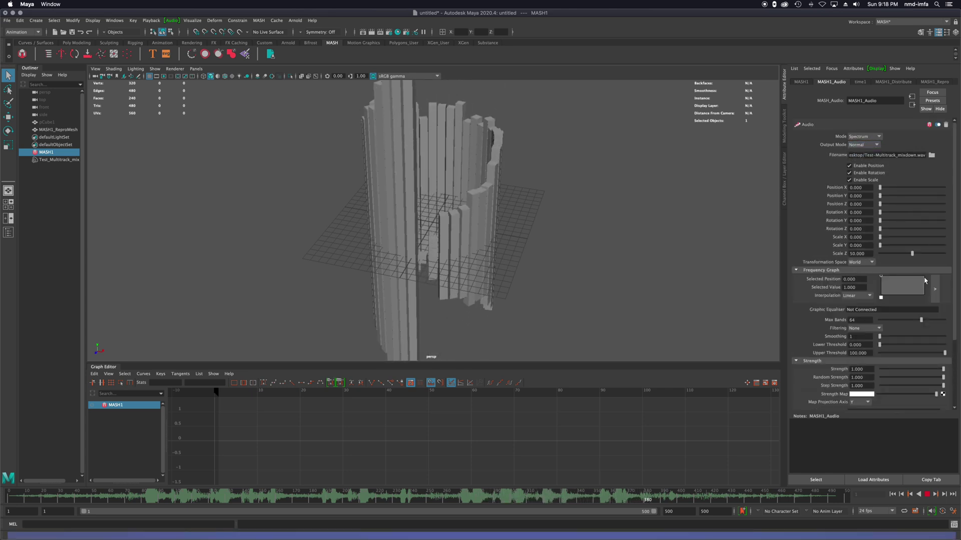
{"action": "scroll", "coordinate": [925, 280], "scroll_direction": "down", "scroll_amount": 6}
{"action": "left_click", "coordinate": [861, 359]}
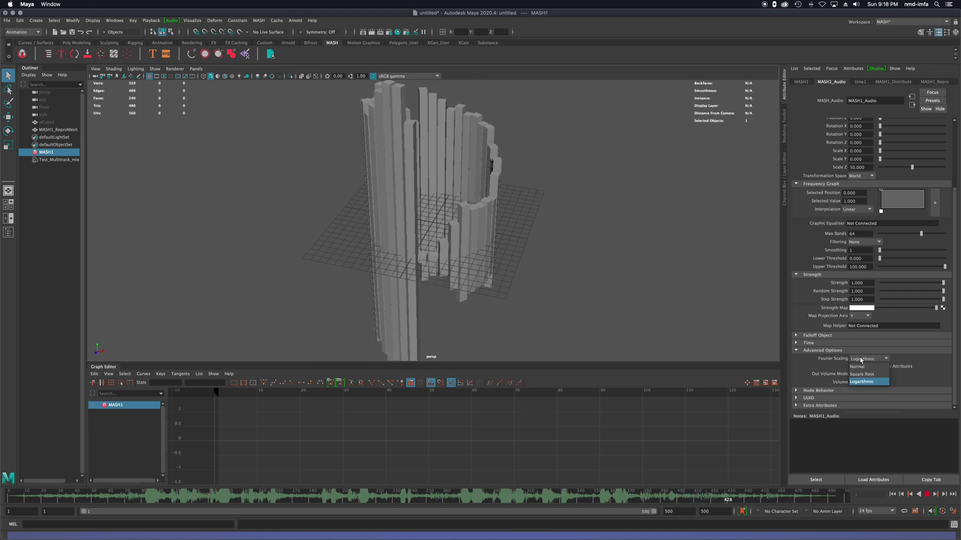
{"action": "left_click", "coordinate": [862, 374]}
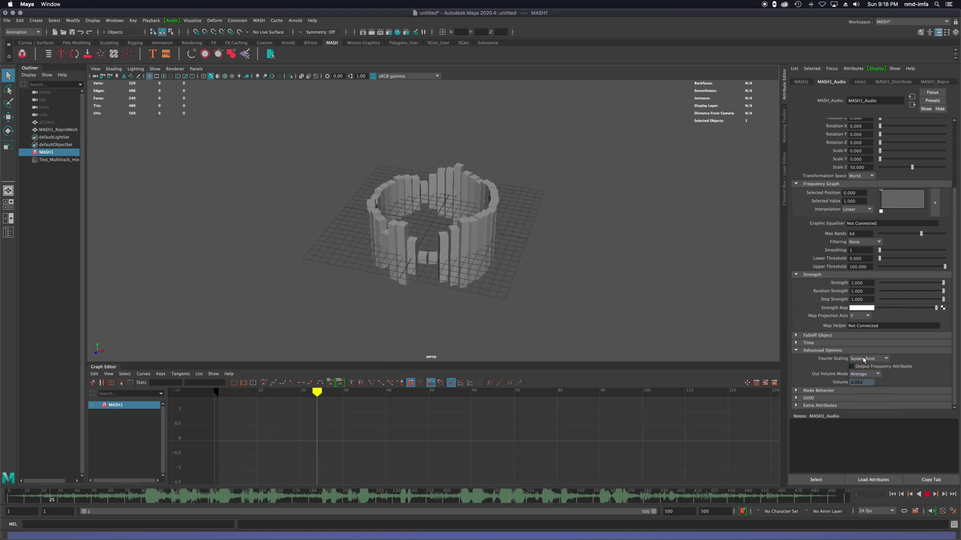
{"action": "left_click", "coordinate": [864, 359]}
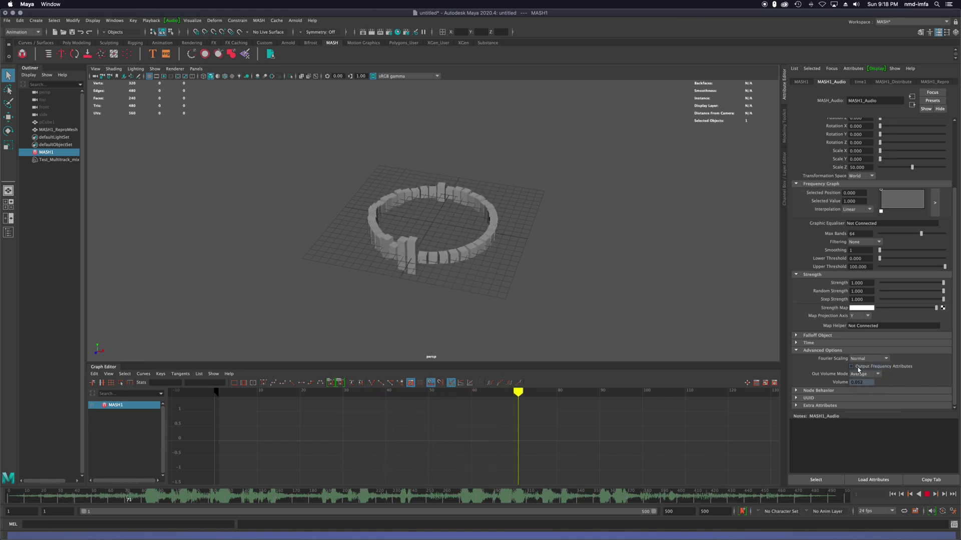
Deselect MASH1 and set MASH1_Audio's Scale Z to 32.353.
{"action": "left_click", "coordinate": [529, 299]}
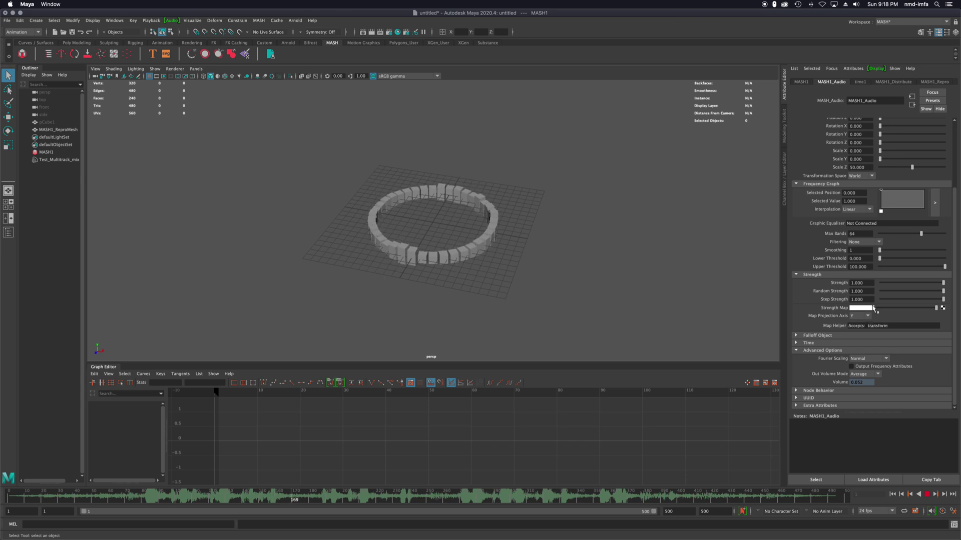
{"action": "scroll", "coordinate": [836, 164], "scroll_direction": "up", "scroll_amount": 5}
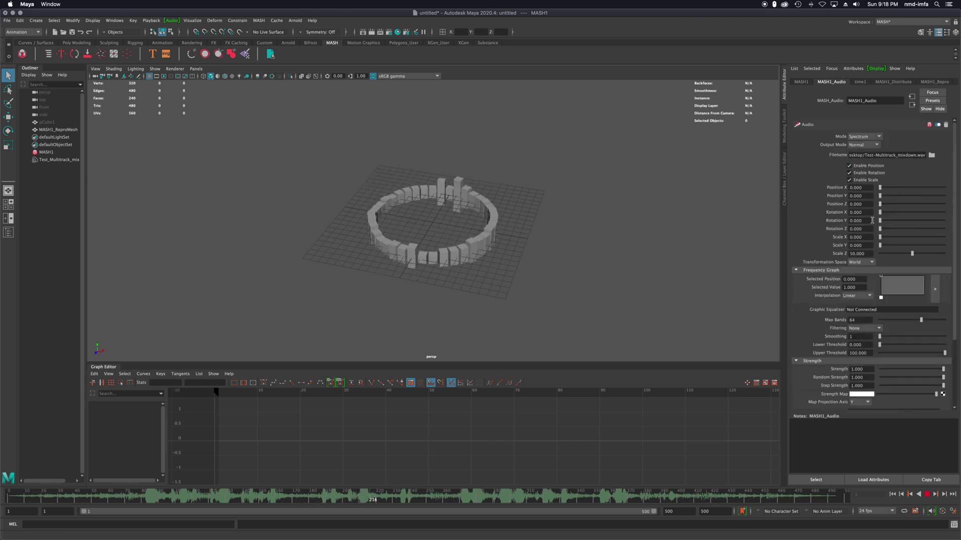
{"action": "mouse_move", "coordinate": [888, 248]}
{"action": "left_mouse_down"}
{"action": "mouse_move", "coordinate": [905, 248]}
{"action": "mouse_move", "coordinate": [890, 246]}
{"action": "left_mouse_up"}
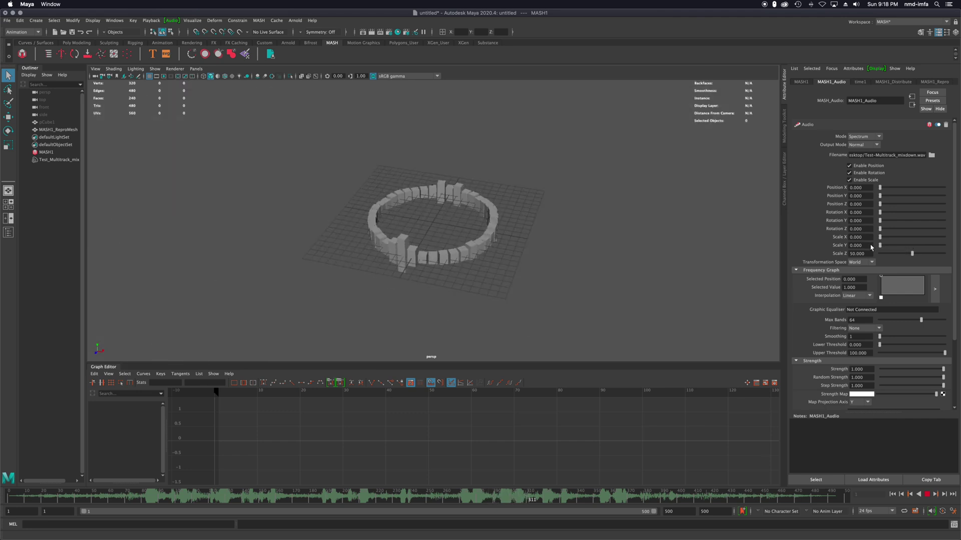
{"action": "right_click", "coordinate": [850, 246]}
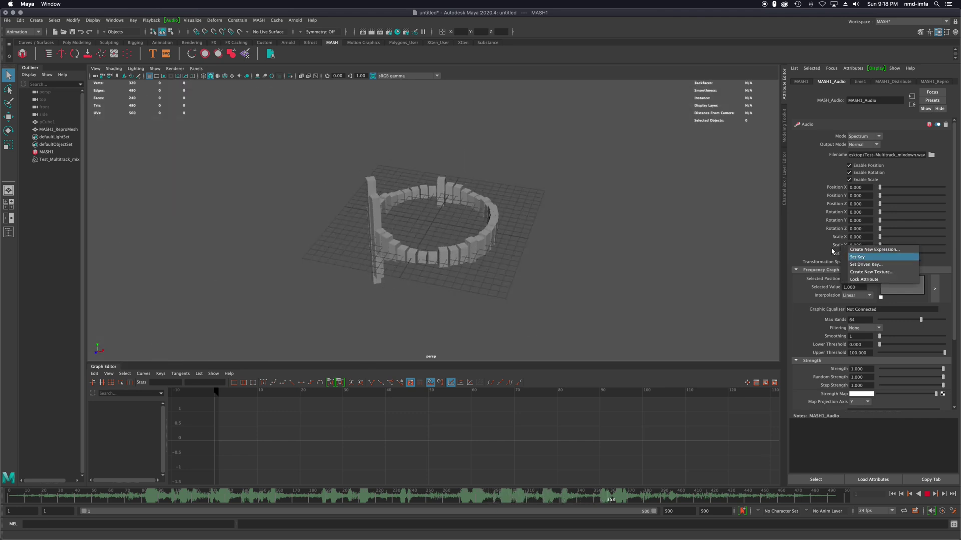
{"action": "left_click", "coordinate": [832, 252]}
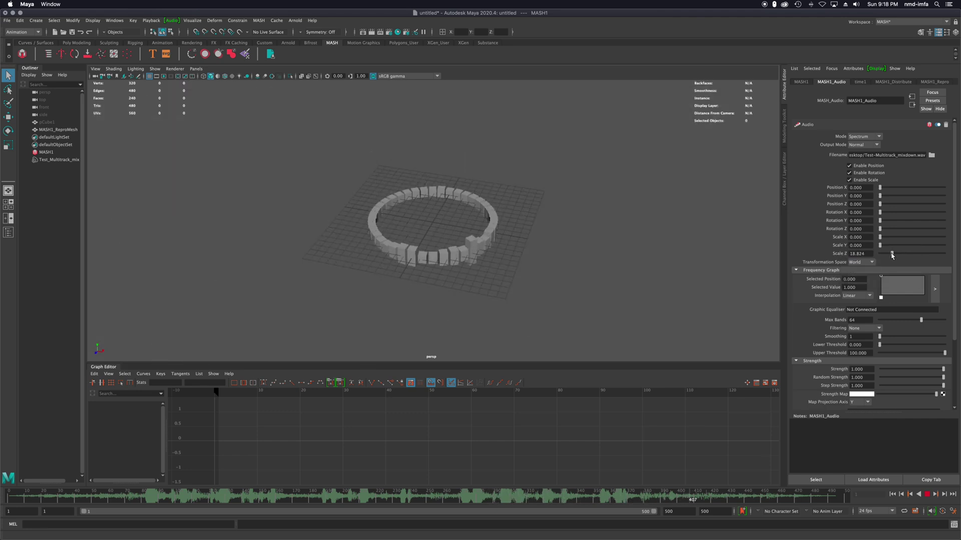
{"action": "left_click_drag", "start_coordinate": [900, 254], "coordinate": [895, 252]}
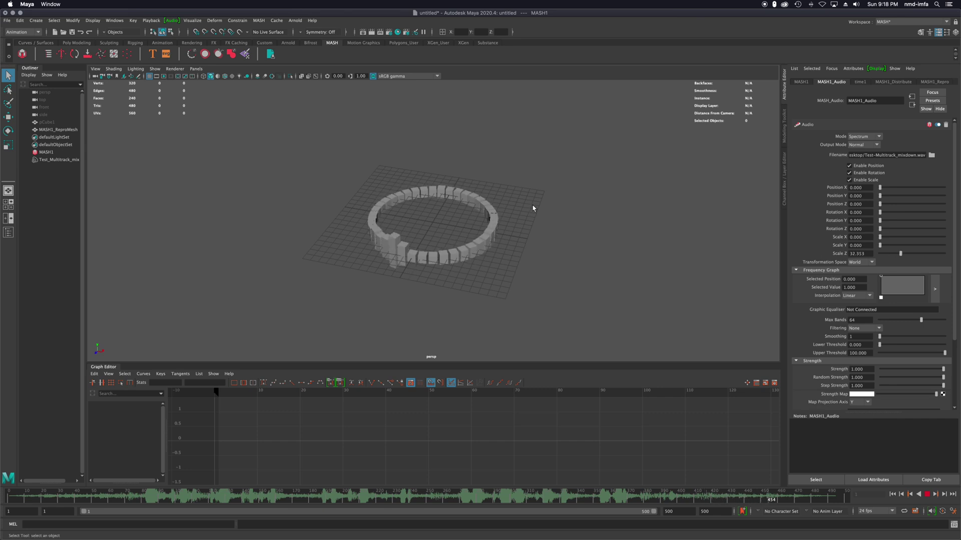
{"action": "left_click_drag", "start_coordinate": [532, 209], "coordinate": [560, 203], "text": "alt"}
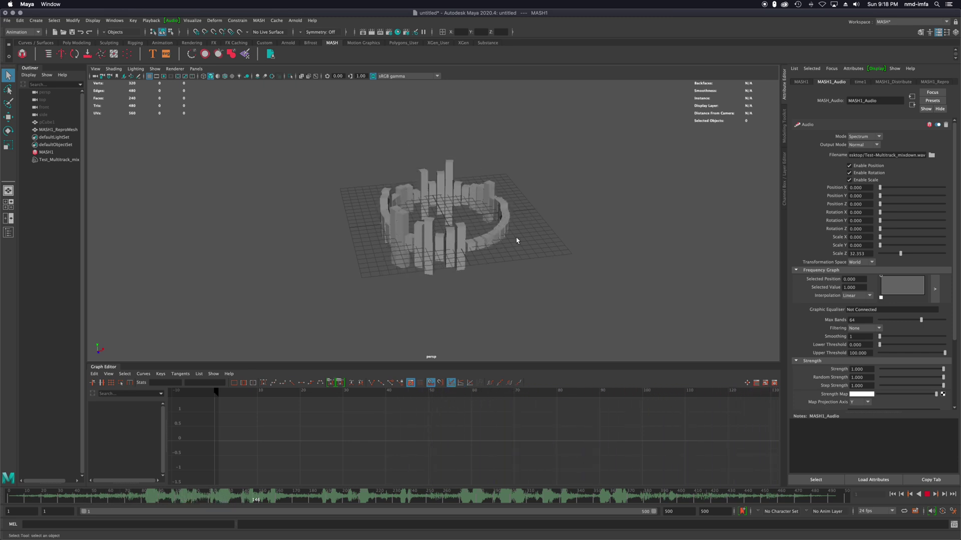
Reduce Max Bands from 64 to 43 and test the lower threshold.
{"action": "left_click", "coordinate": [907, 321]}
{"action": "scroll", "coordinate": [894, 330], "scroll_direction": "down", "scroll_amount": 2}
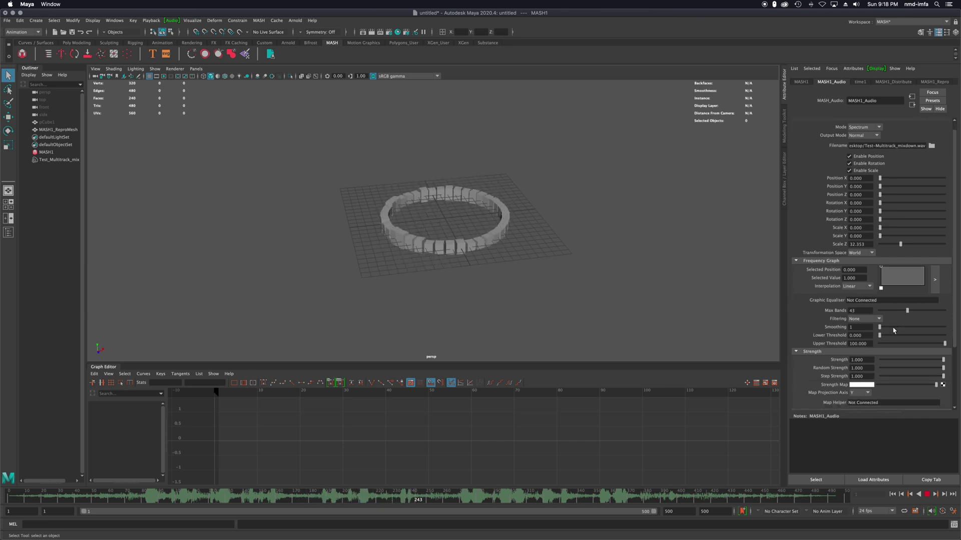
{"action": "left_click_drag", "start_coordinate": [880, 318], "coordinate": [947, 328]}
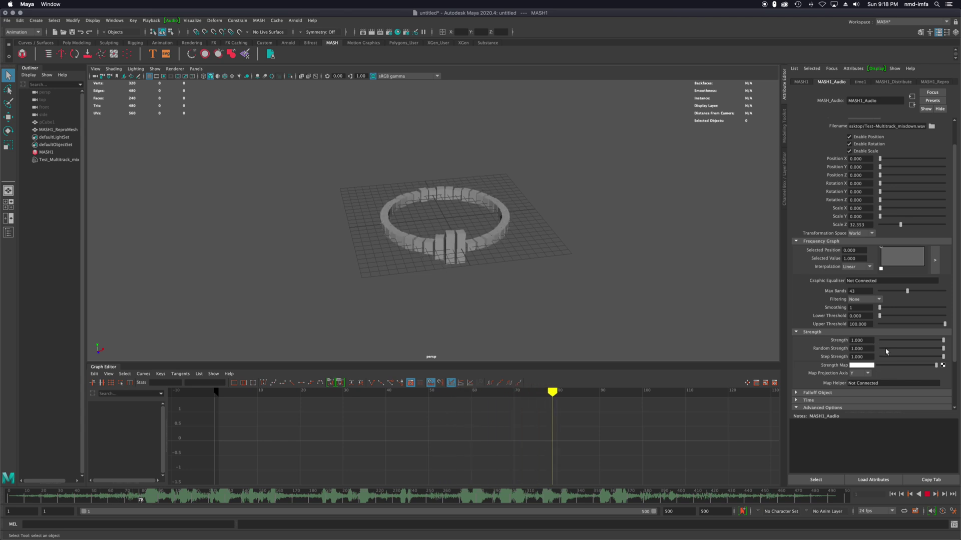
Set the audio-driven Position Y to 100 so the cubes leap upward with the music.
{"action": "scroll", "coordinate": [851, 280], "scroll_direction": "up", "scroll_amount": 3}
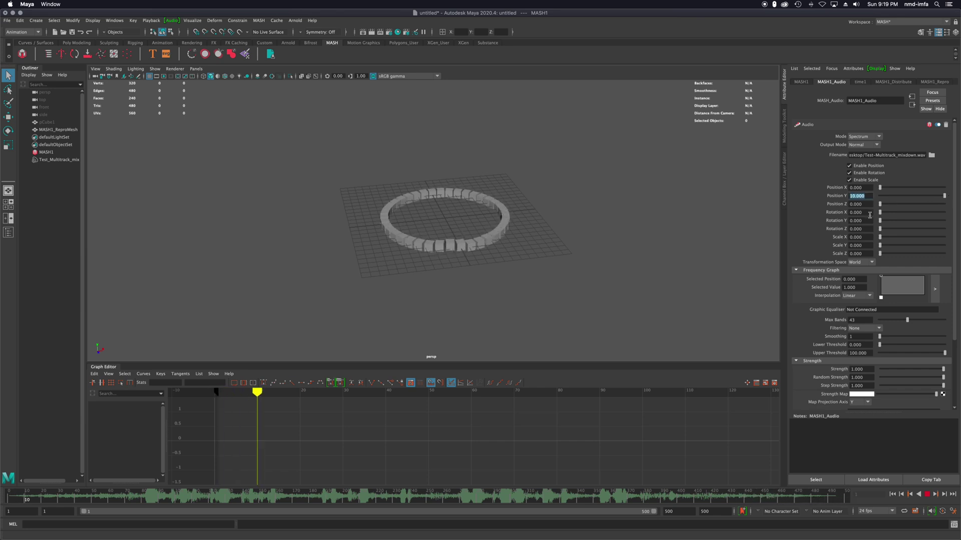
{"action": "type", "text": "100"}
{"action": "key", "text": "Return"}
{"action": "left_click_drag", "start_coordinate": [425, 240], "coordinate": [429, 208], "text": "alt"}
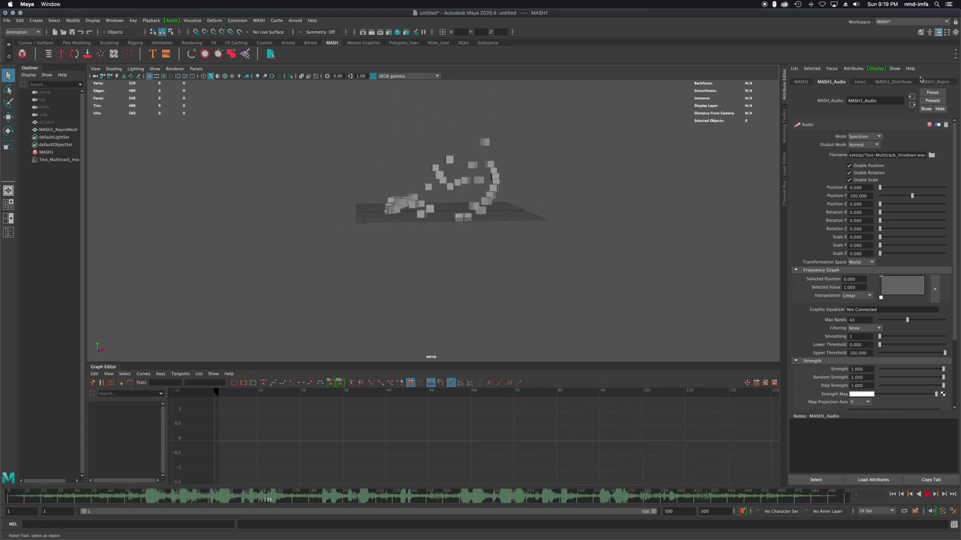
Set the radial ring to 58 points, Radius 15.652 and Z Offset 8.804, then inspect it.
{"action": "left_click", "coordinate": [893, 82]}
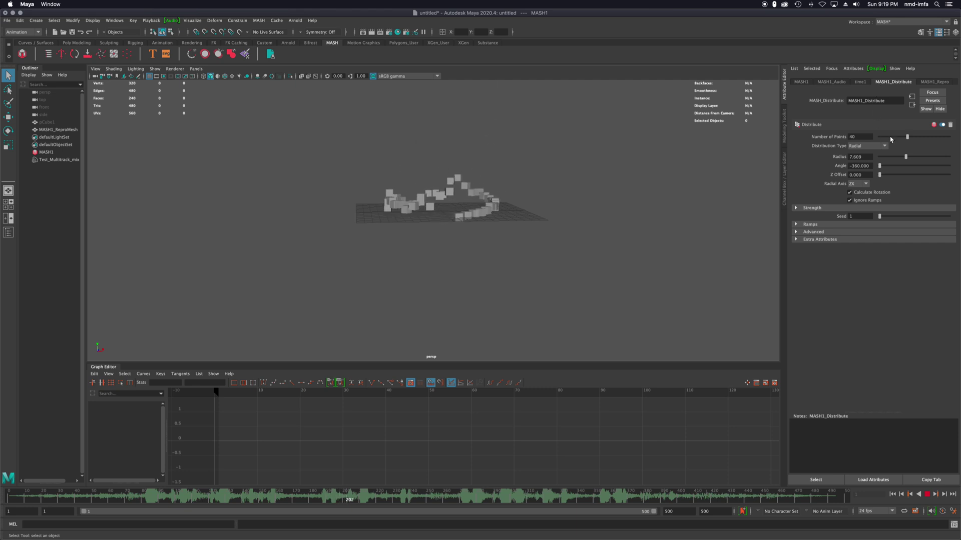
{"action": "left_click_drag", "start_coordinate": [907, 137], "coordinate": [925, 140]}
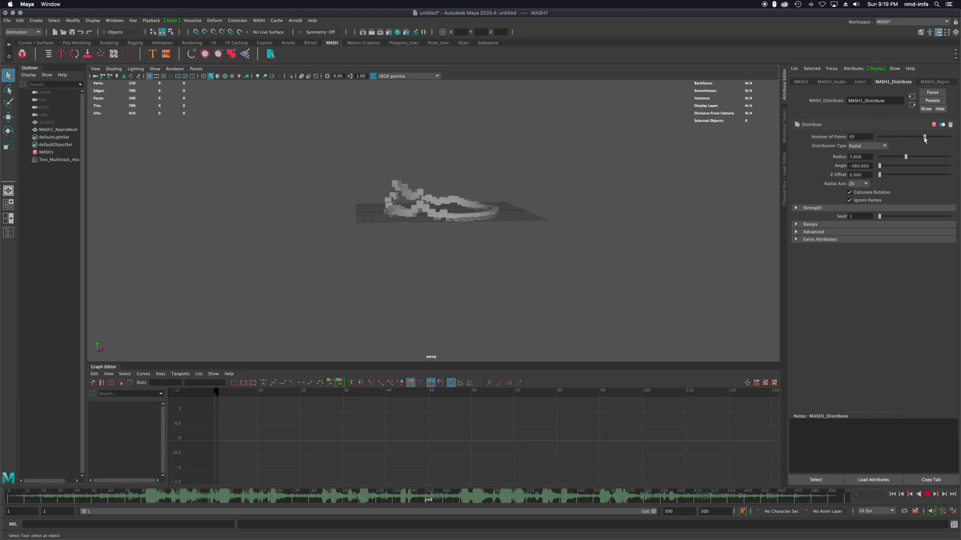
{"action": "left_click_drag", "start_coordinate": [906, 156], "coordinate": [889, 176]}
{"action": "left_click_drag", "start_coordinate": [636, 194], "coordinate": [676, 196], "text": "alt"}
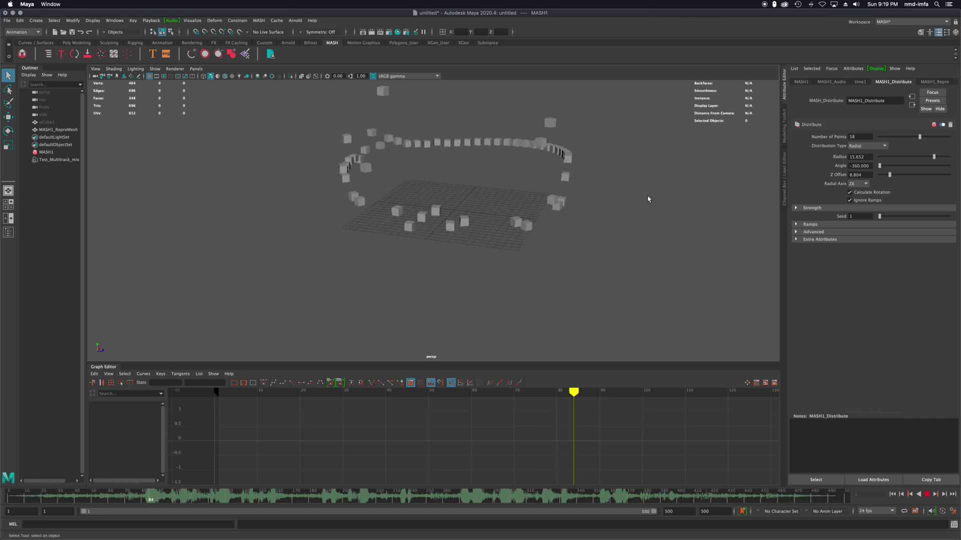
{"action": "middle_click_drag", "start_coordinate": [647, 197], "coordinate": [621, 267], "text": "alt"}
{"action": "left_click_drag", "start_coordinate": [621, 267], "coordinate": [557, 246], "text": "alt"}
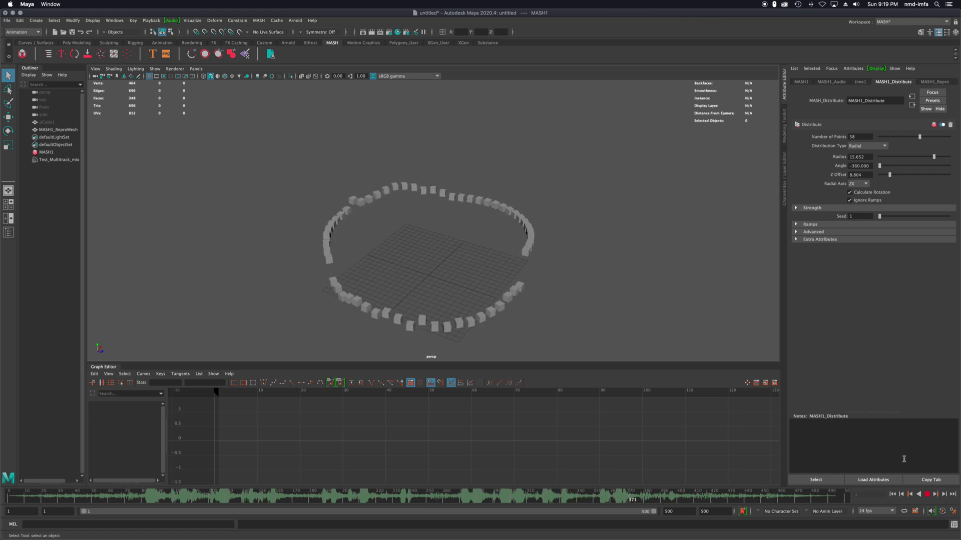
Stop playback and create the Arnold skydome light aiSkyDomeLight1 from the Arnold shelf.
{"action": "left_click", "coordinate": [926, 497]}
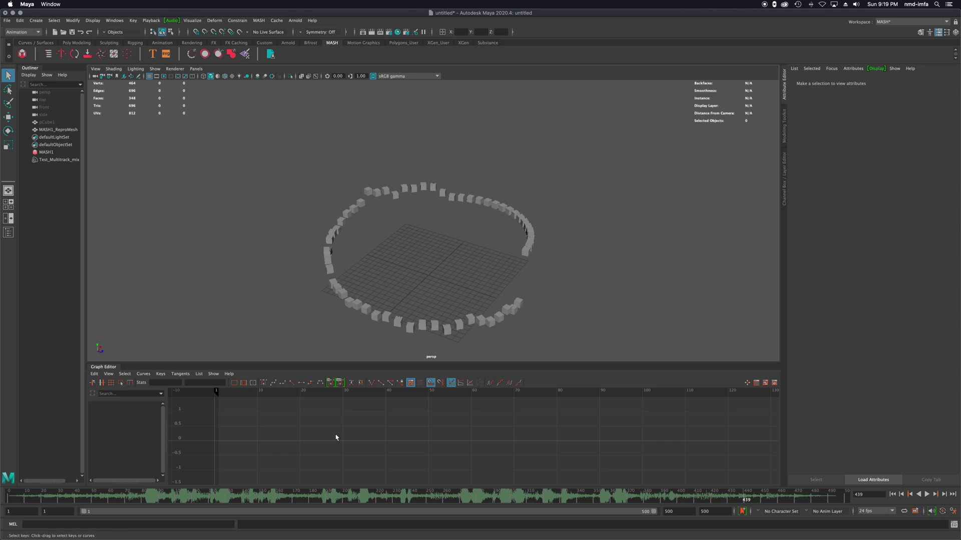
{"action": "left_click_drag", "start_coordinate": [518, 207], "coordinate": [463, 208], "text": "alt"}
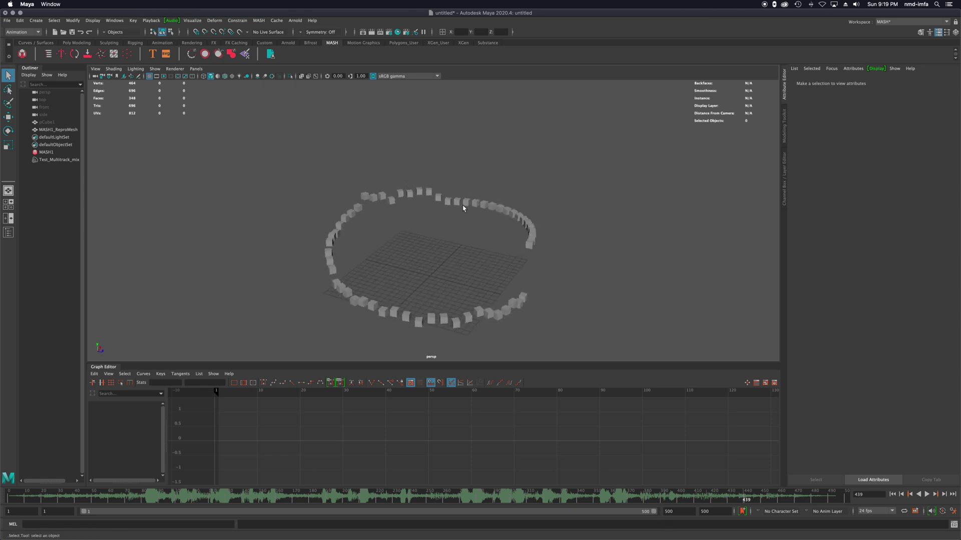
{"action": "left_click", "coordinate": [45, 43]}
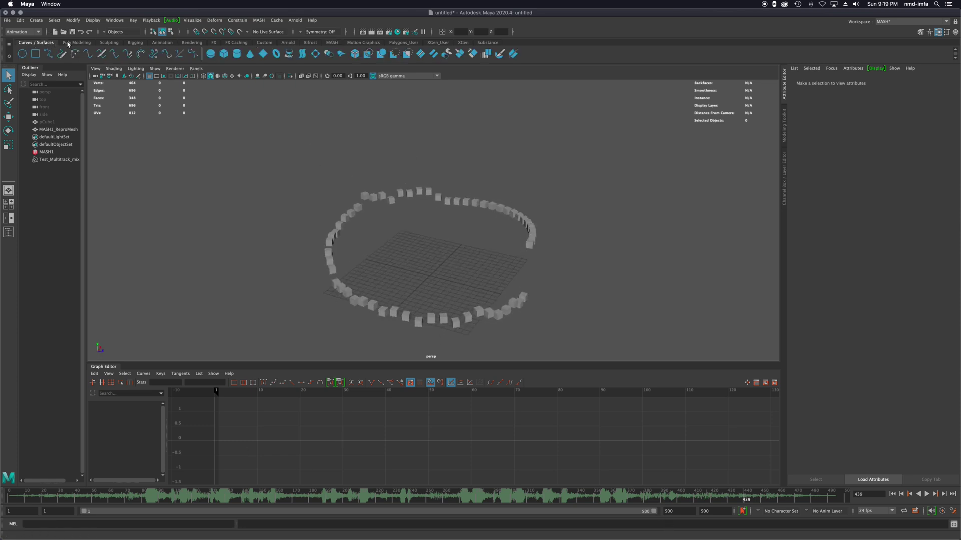
{"action": "left_click", "coordinate": [288, 43]}
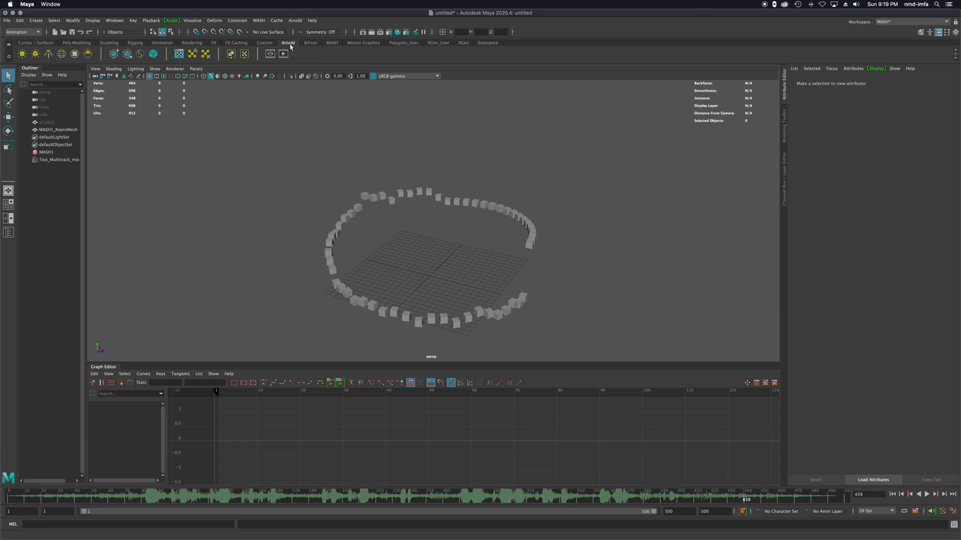
{"action": "left_click", "coordinate": [61, 54]}
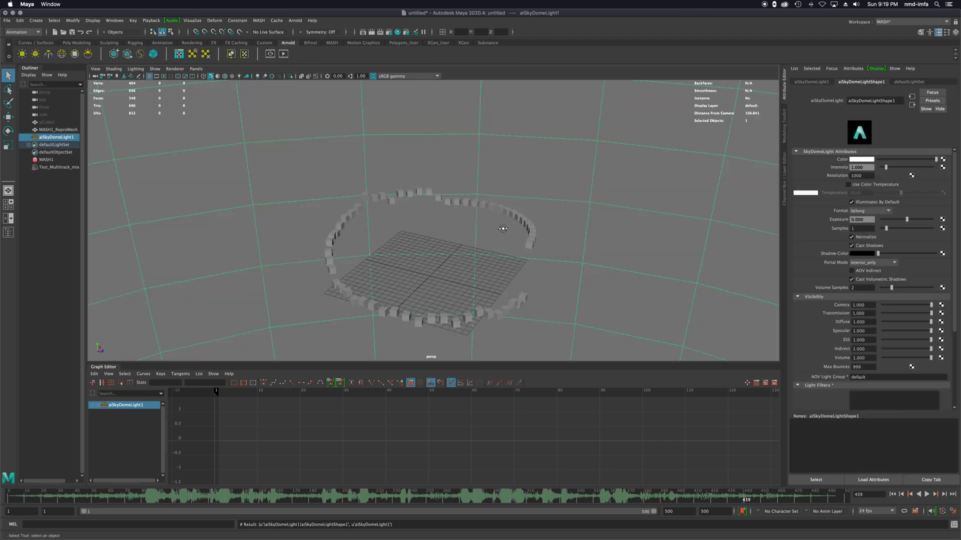
Check pCube1's context options, then select the MASH1 network in the Outliner.
{"action": "left_click_drag", "start_coordinate": [503, 229], "coordinate": [501, 228], "text": "alt"}
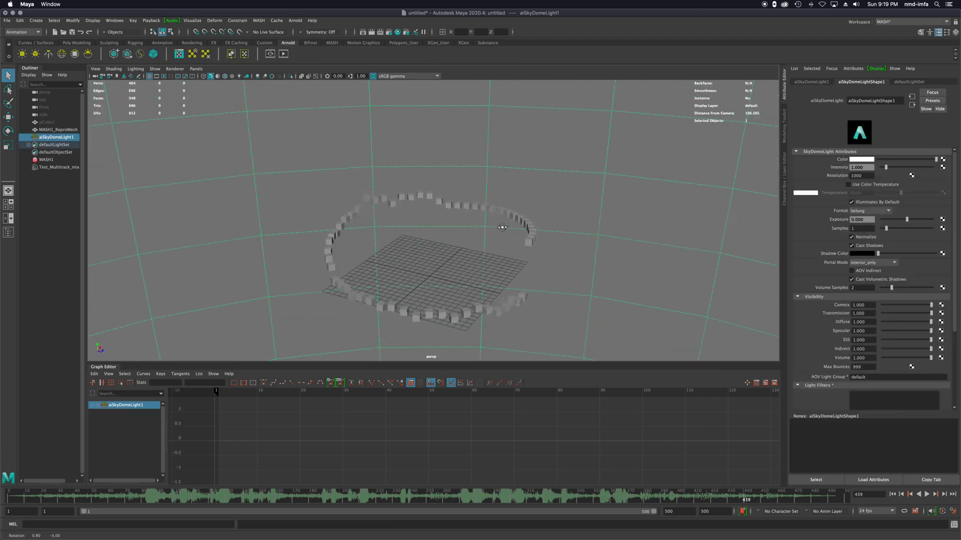
{"action": "left_click", "coordinate": [46, 122]}
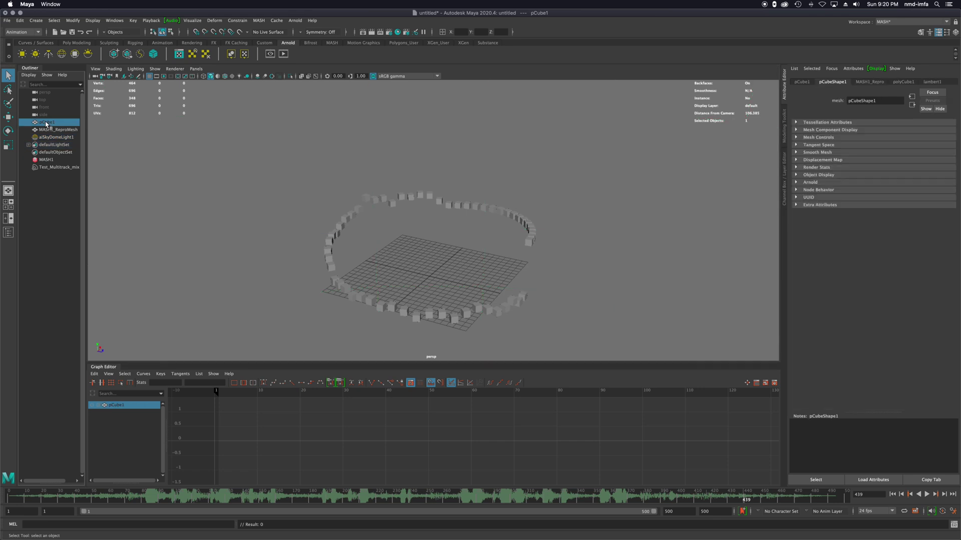
{"action": "right_click", "coordinate": [47, 123]}
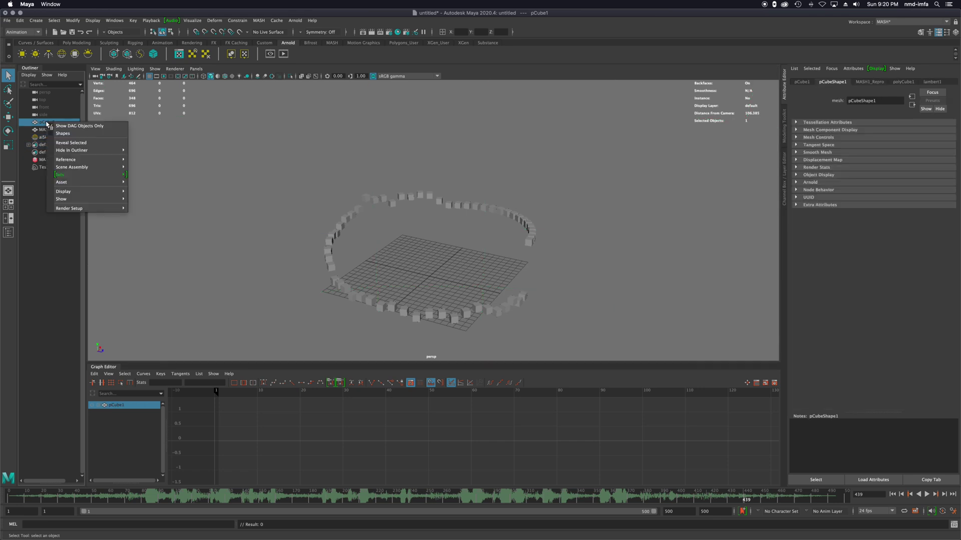
{"action": "left_click", "coordinate": [275, 105]}
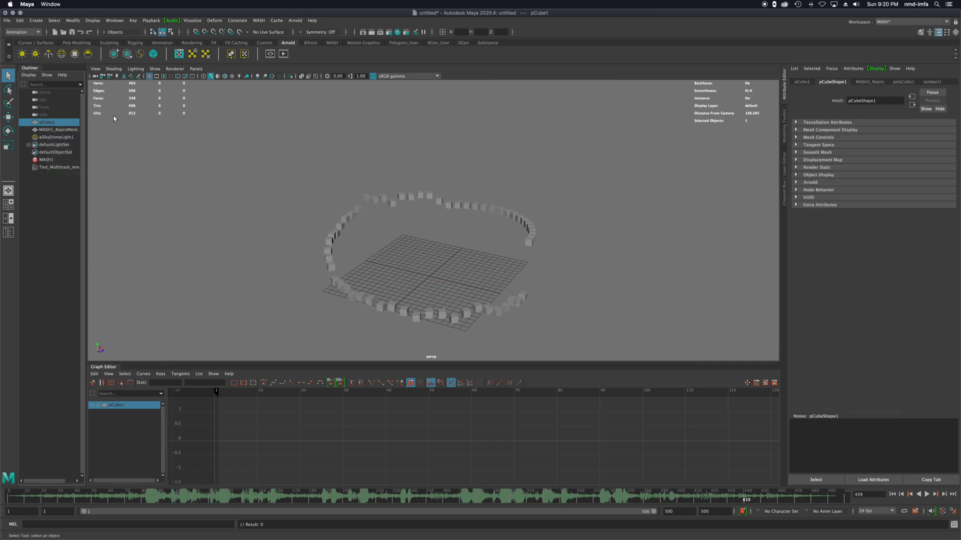
{"action": "left_click", "coordinate": [42, 183]}
{"action": "left_click", "coordinate": [46, 160]}
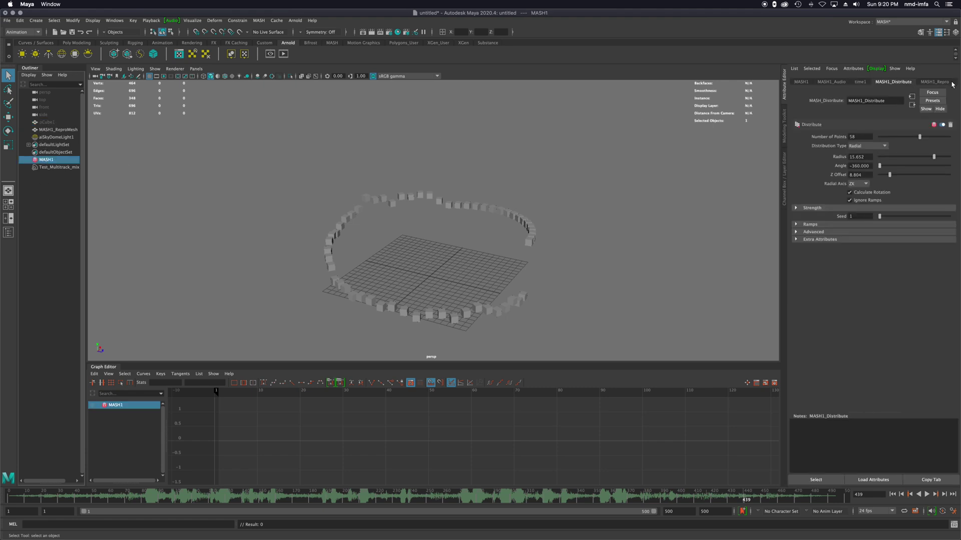
Unhide pCube1 and assign it a new Standard Surface material, standardSurface2, with a teal base colour.
{"action": "left_click", "coordinate": [48, 123]}
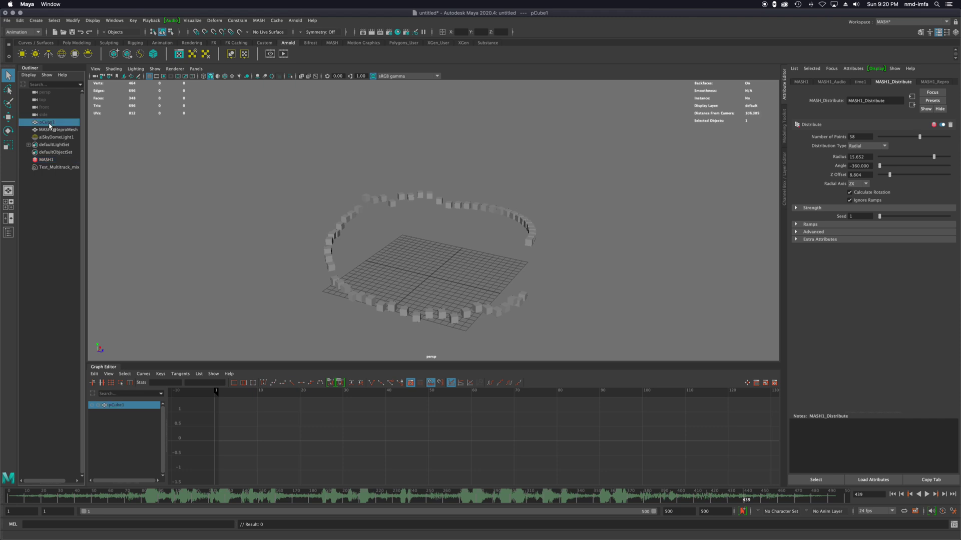
{"action": "key", "text": "h"}
{"action": "right_click", "coordinate": [48, 125]}
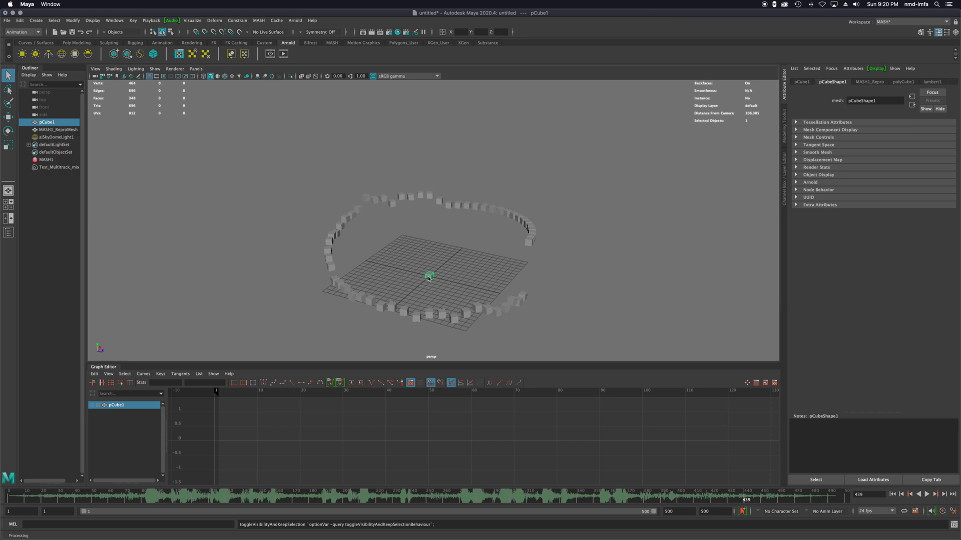
{"action": "right_click_drag", "start_coordinate": [429, 276], "coordinate": [438, 469]}
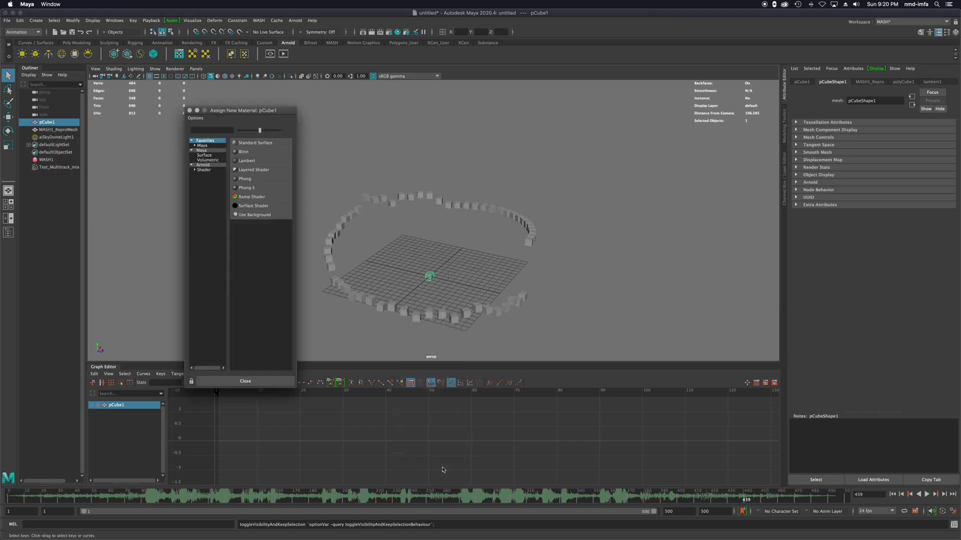
{"action": "left_click", "coordinate": [265, 143]}
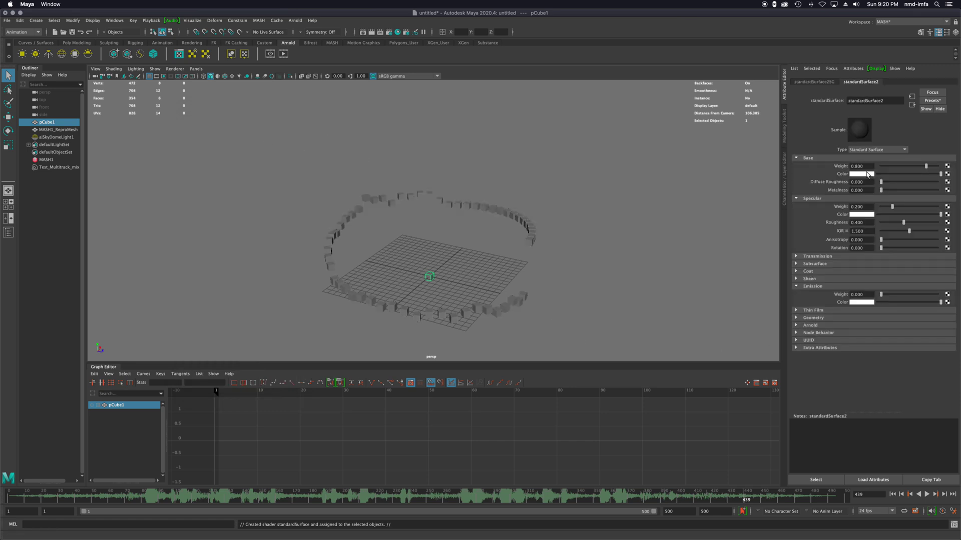
{"action": "left_click", "coordinate": [867, 174]}
{"action": "left_click", "coordinate": [864, 155]}
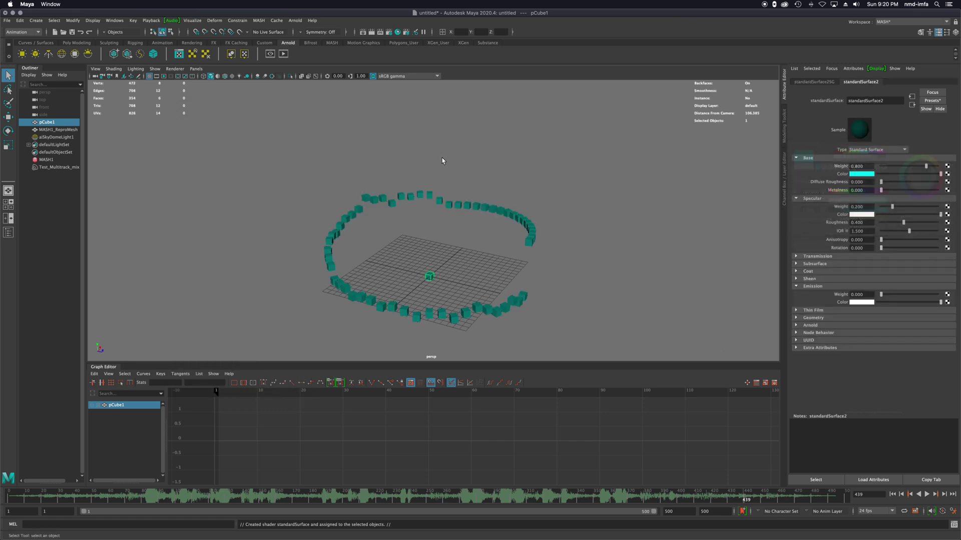
{"action": "left_click", "coordinate": [52, 123]}
Hide pCube1 and add a polygon disc, pDisc1, scaled up into a wide ground plane.
{"action": "key", "text": "h"}
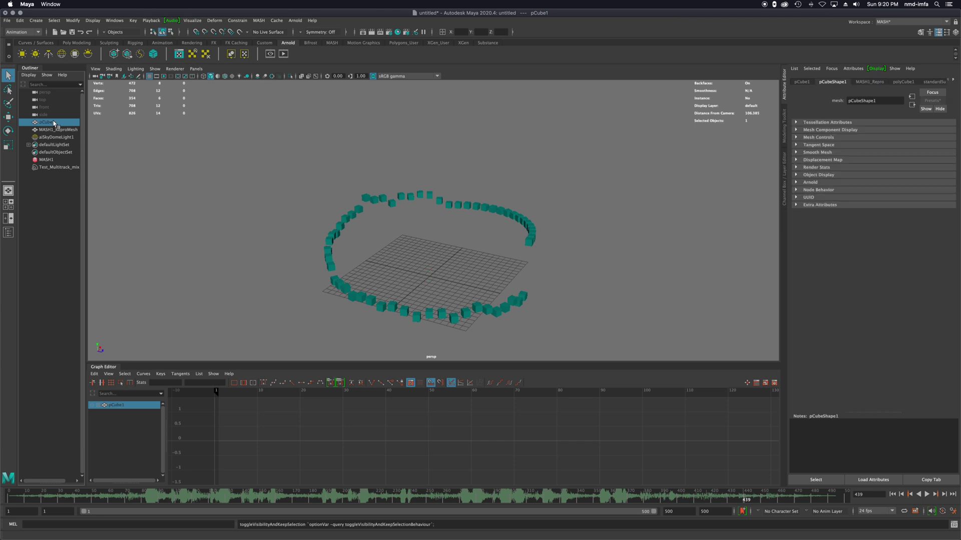
{"action": "left_click_drag", "start_coordinate": [350, 265], "coordinate": [336, 267], "text": "alt"}
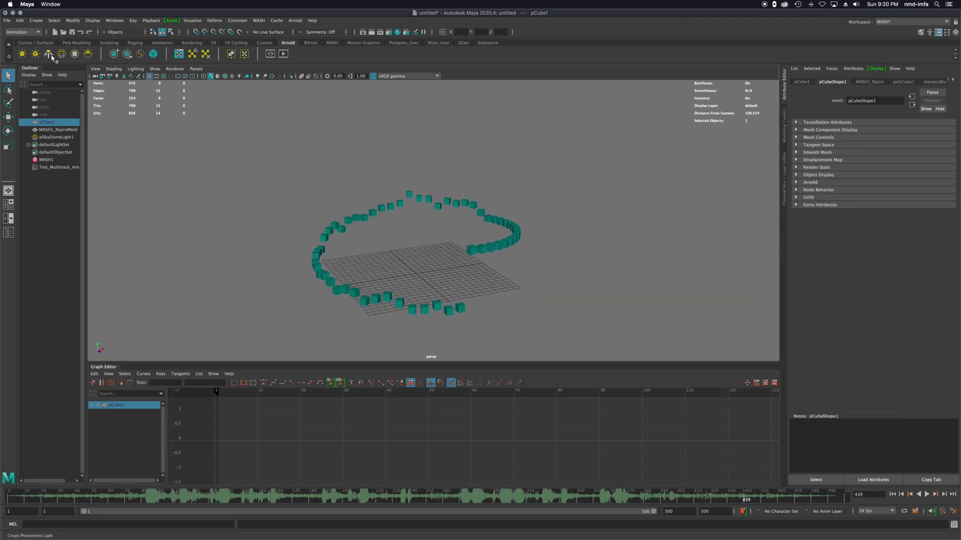
{"action": "left_click", "coordinate": [74, 43]}
{"action": "left_click", "coordinate": [101, 54]}
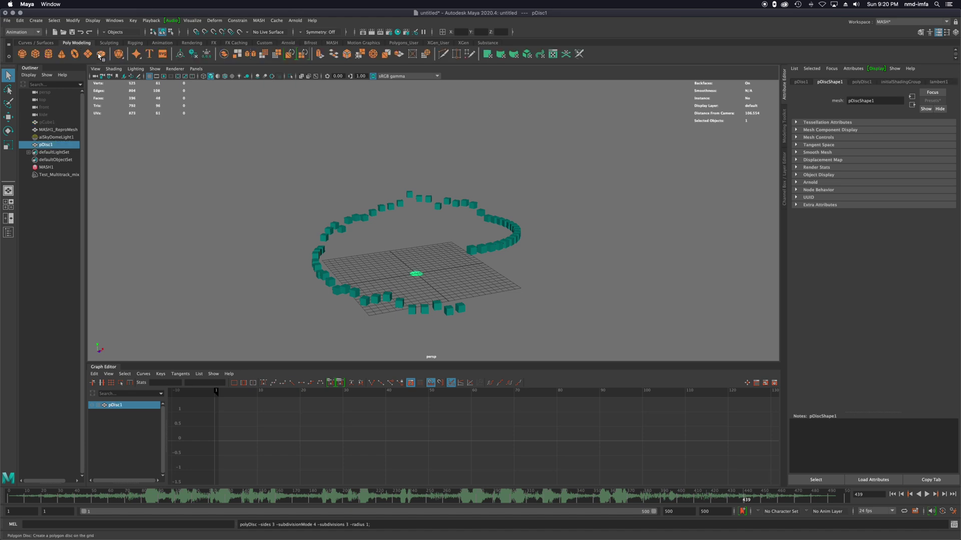
{"action": "key", "text": "r"}
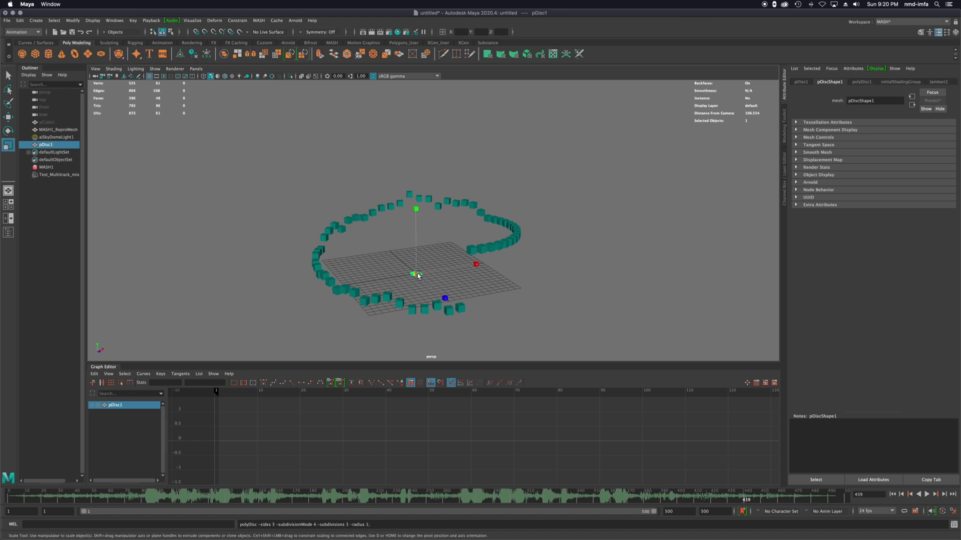
{"action": "left_click_drag", "start_coordinate": [416, 274], "coordinate": [775, 328]}
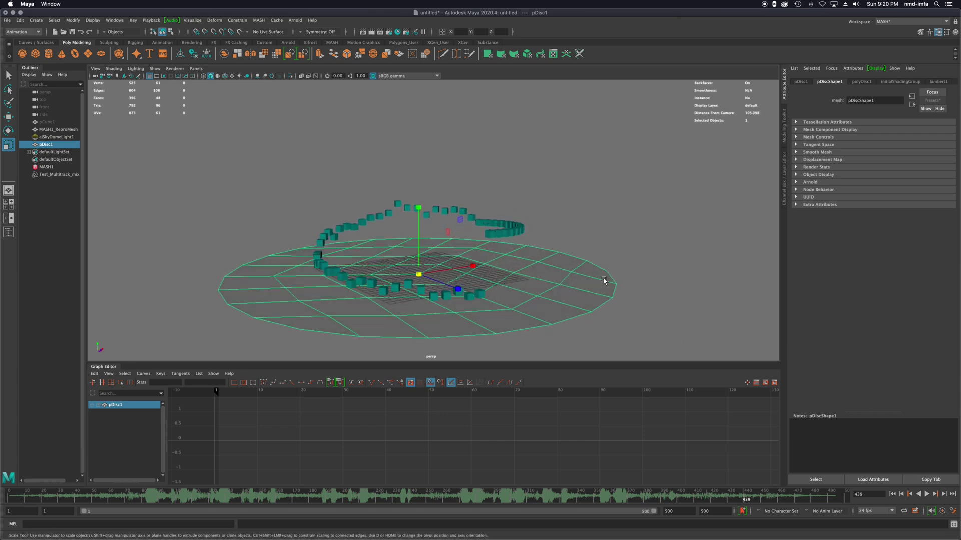
Rewind to the start and play the audio-driven animation.
{"action": "left_click_drag", "start_coordinate": [607, 278], "coordinate": [568, 262], "text": "alt"}
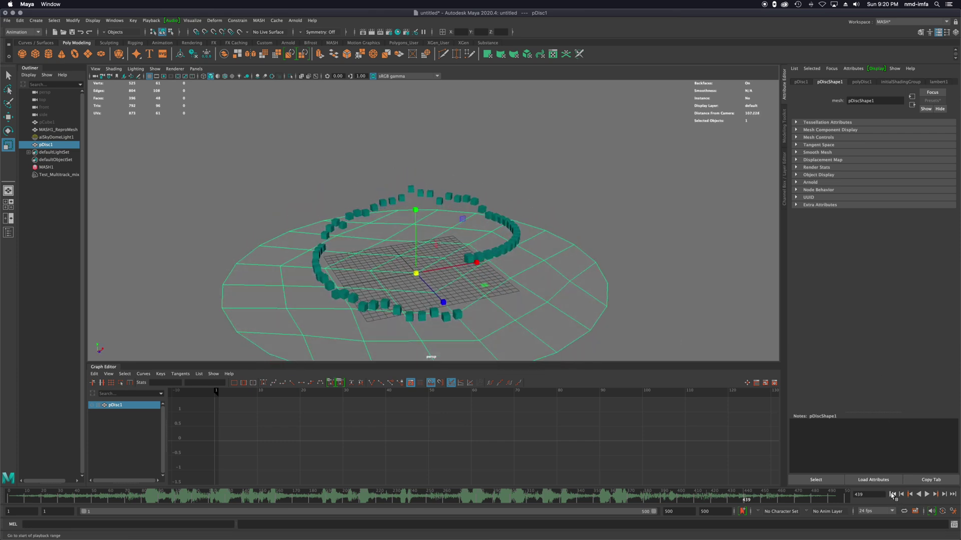
{"action": "left_click", "coordinate": [892, 494]}
{"action": "left_click", "coordinate": [927, 495]}
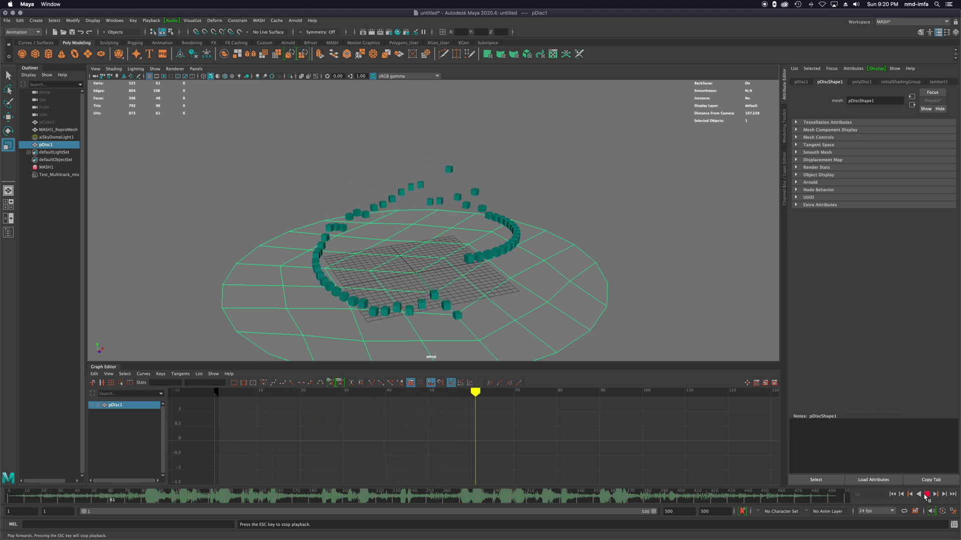
Stop at frame 69, render the frame with Arnold in an enlarged Render View, then close it.
{"action": "key", "text": "Escape"}
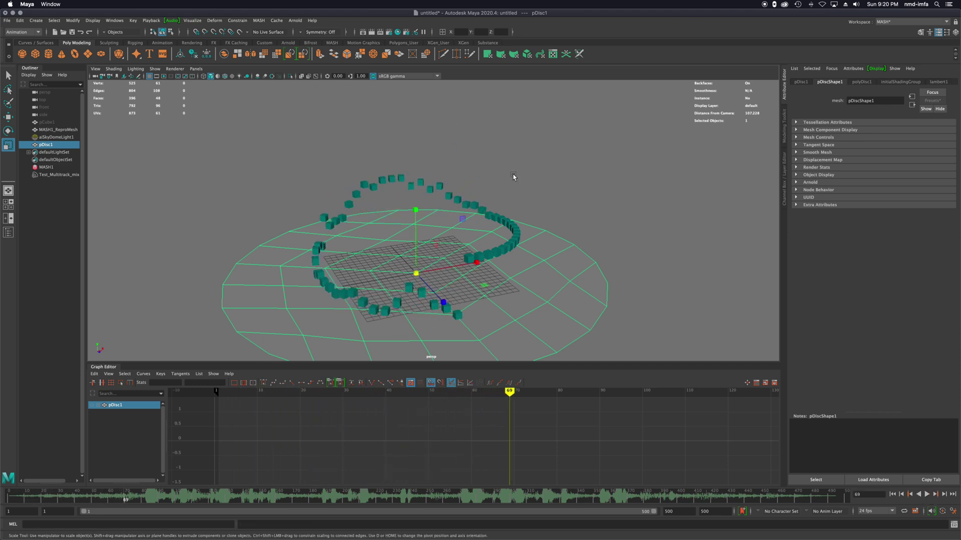
{"action": "left_click", "coordinate": [371, 31]}
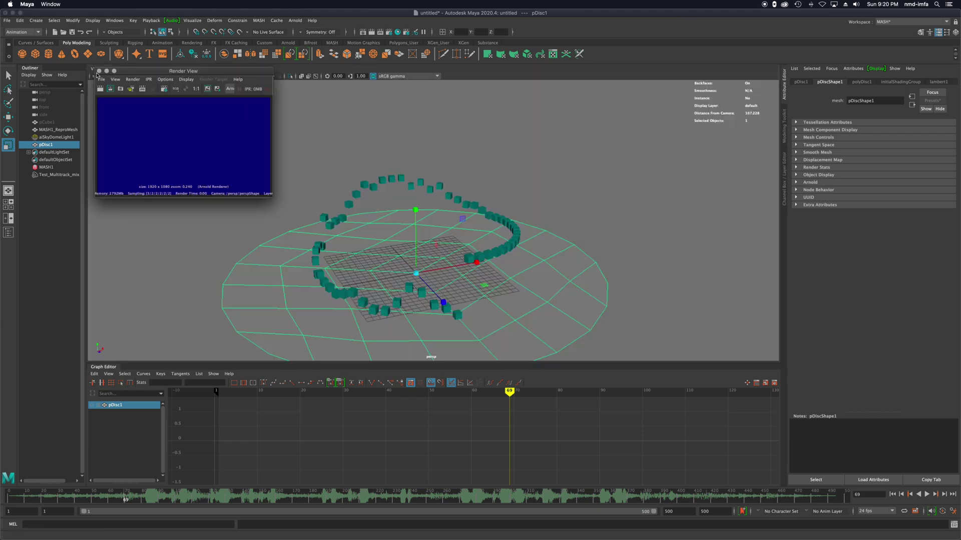
{"action": "left_click_drag", "start_coordinate": [271, 197], "coordinate": [439, 326]}
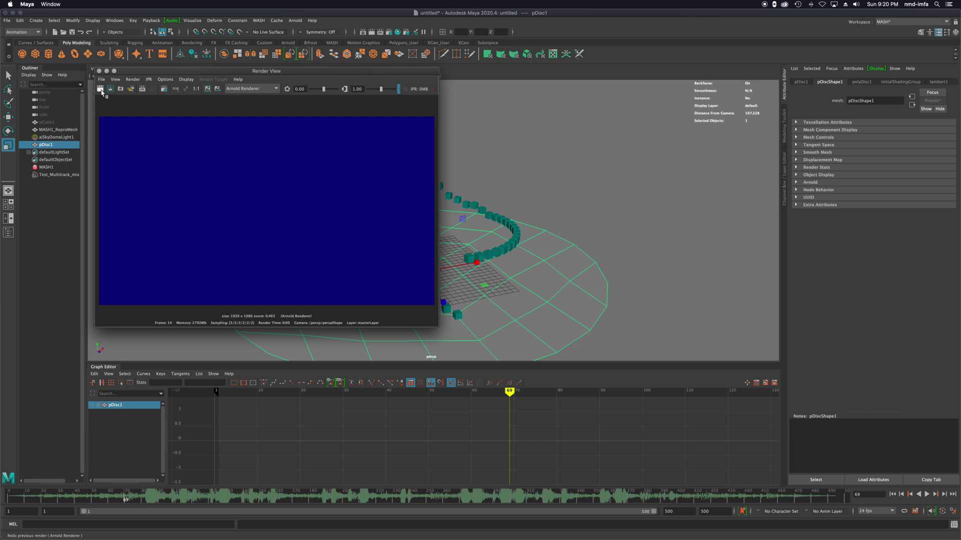
{"action": "left_click", "coordinate": [101, 90]}
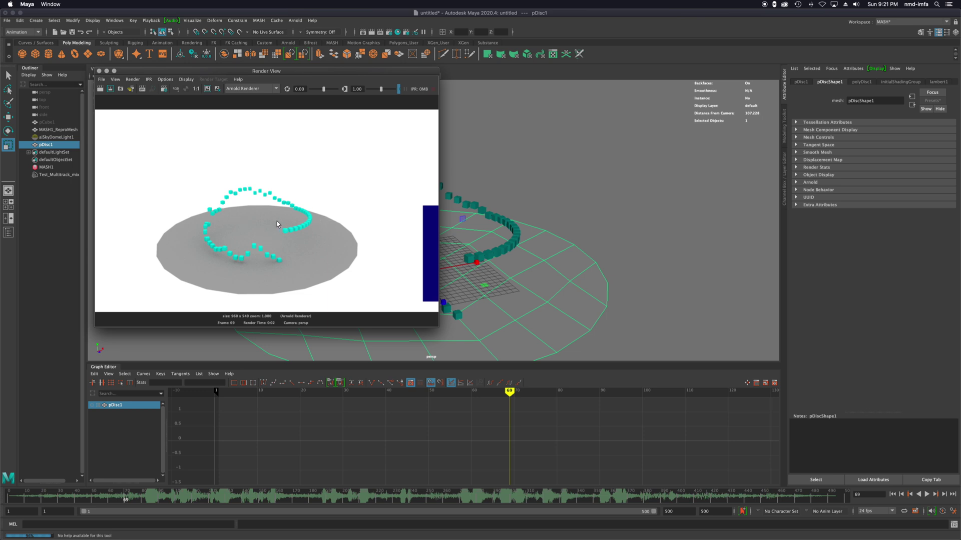
{"action": "left_click", "coordinate": [99, 71]}
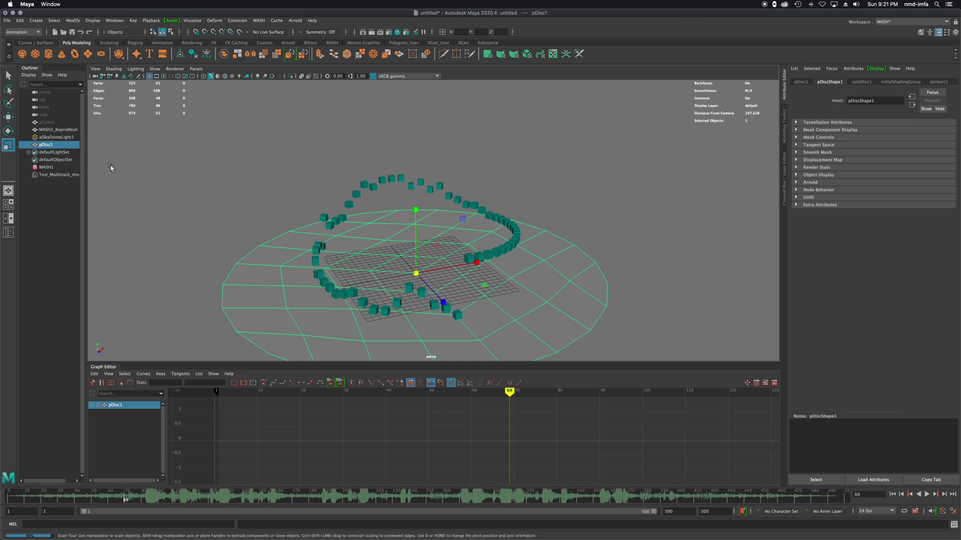
Add MASH1_Replicator to MASH1 from the Waiter's Add Node icons.
{"action": "left_click", "coordinate": [50, 167]}
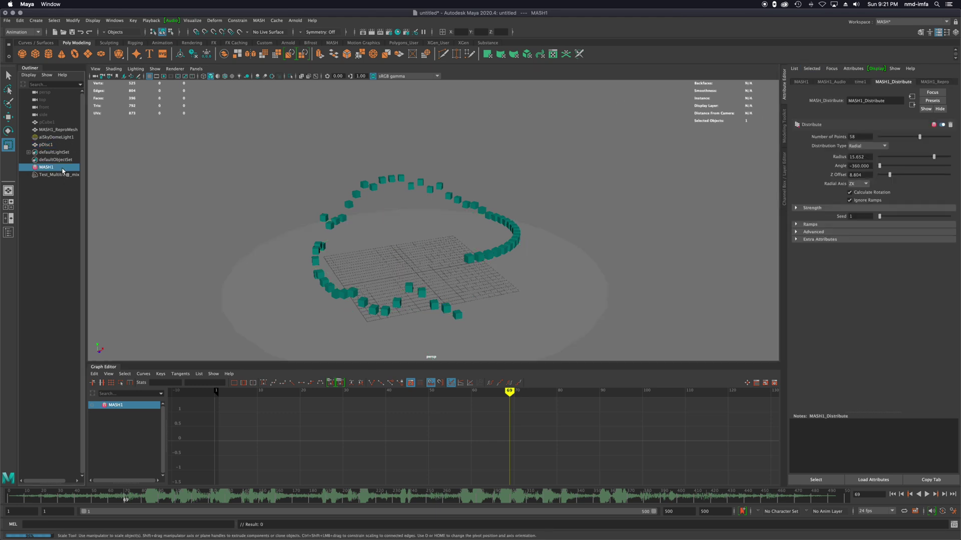
{"action": "left_click", "coordinate": [800, 82]}
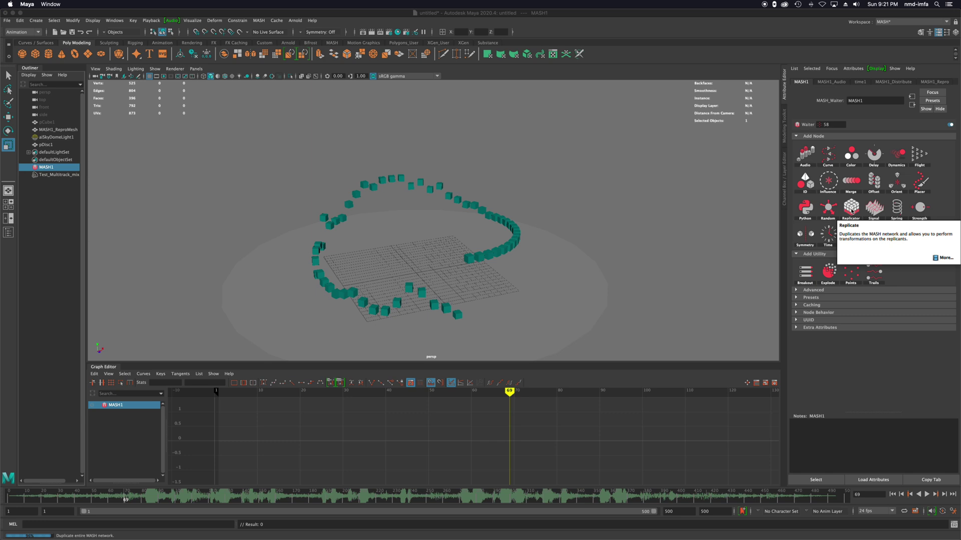
{"action": "left_click_drag", "start_coordinate": [847, 213], "coordinate": [365, 211]}
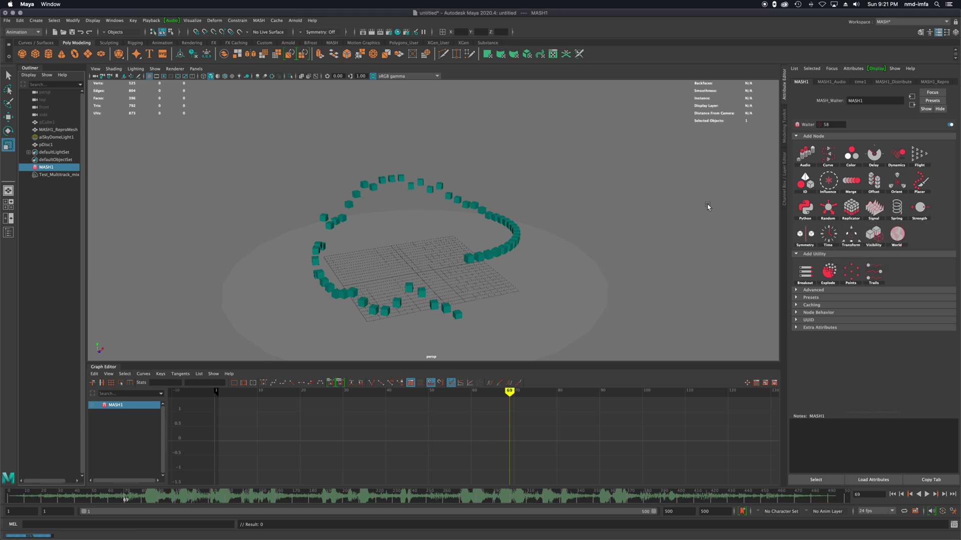
{"action": "left_click", "coordinate": [852, 214]}
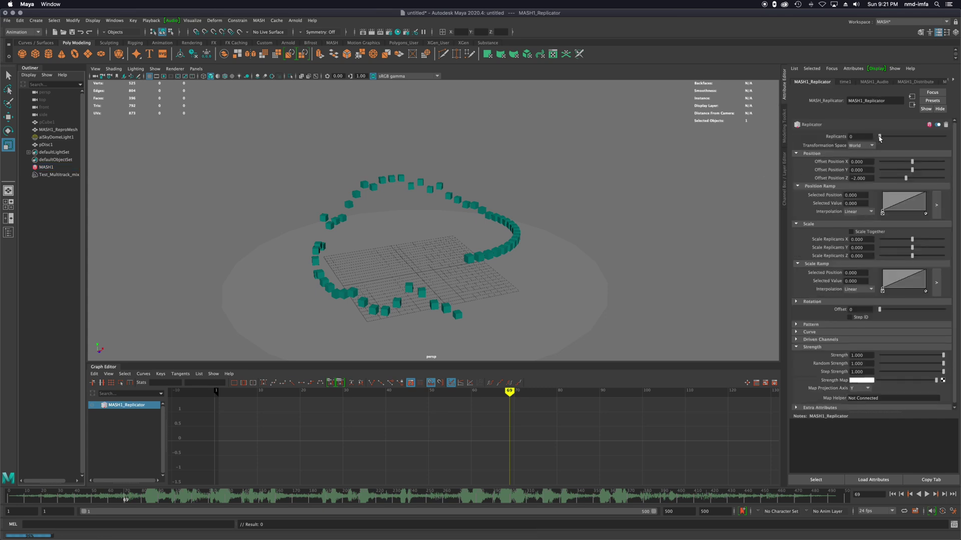
Add replicants, offset them upward (Offset Position Y 1.951, Z 0.122), and replay the animation.
{"action": "left_click_drag", "start_coordinate": [879, 136], "coordinate": [884, 137]}
{"action": "left_click_drag", "start_coordinate": [598, 189], "coordinate": [693, 190], "text": "alt"}
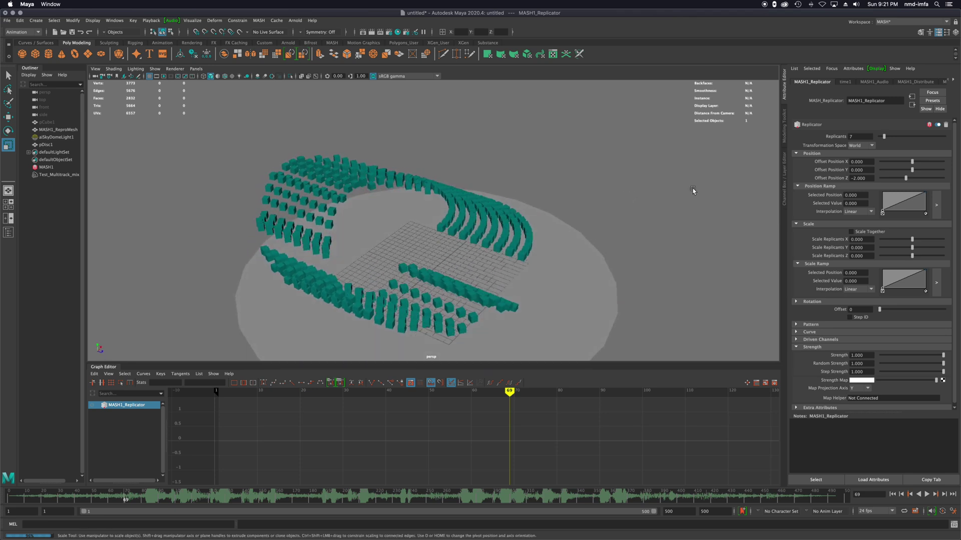
{"action": "left_click_drag", "start_coordinate": [909, 177], "coordinate": [918, 172]}
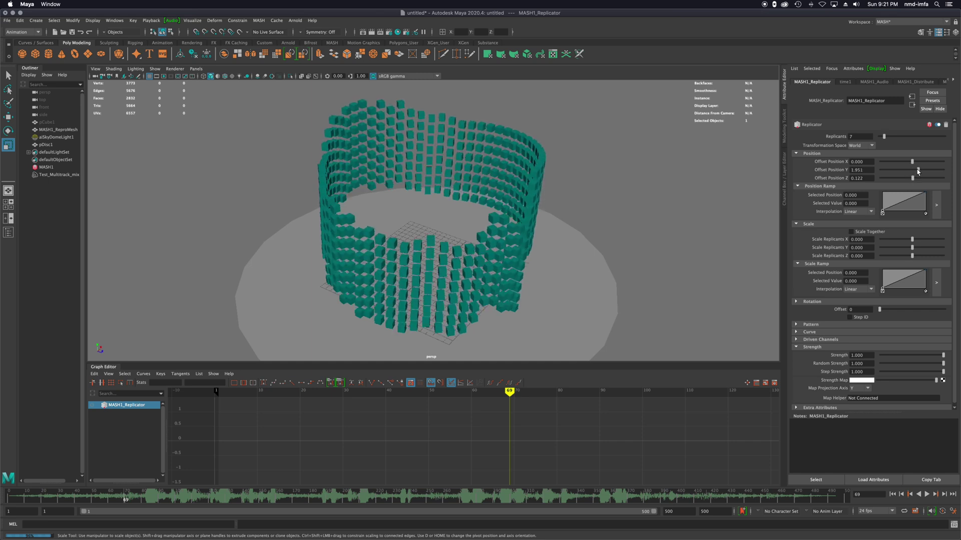
{"action": "left_click", "coordinate": [892, 494]}
{"action": "left_click", "coordinate": [926, 494]}
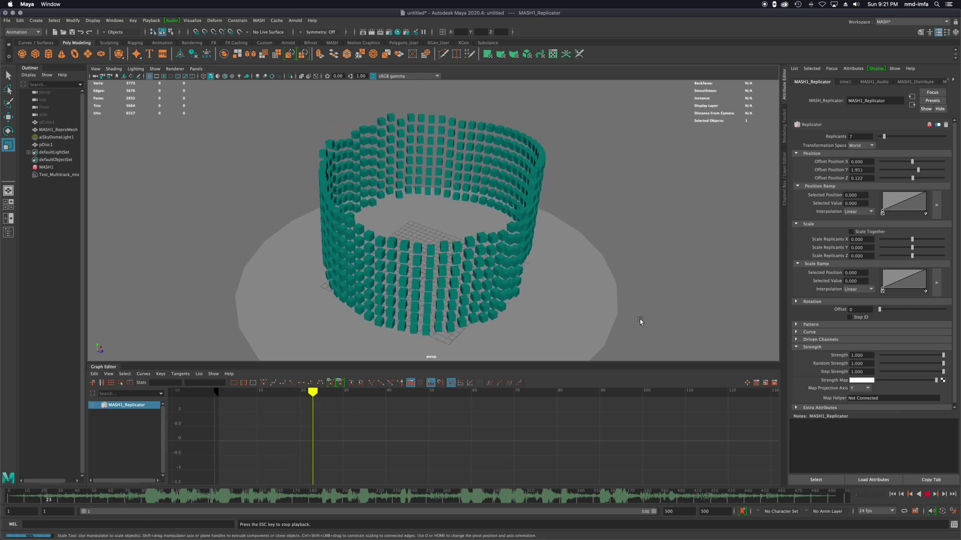
{"action": "left_click_drag", "start_coordinate": [636, 313], "coordinate": [593, 316], "text": "alt"}
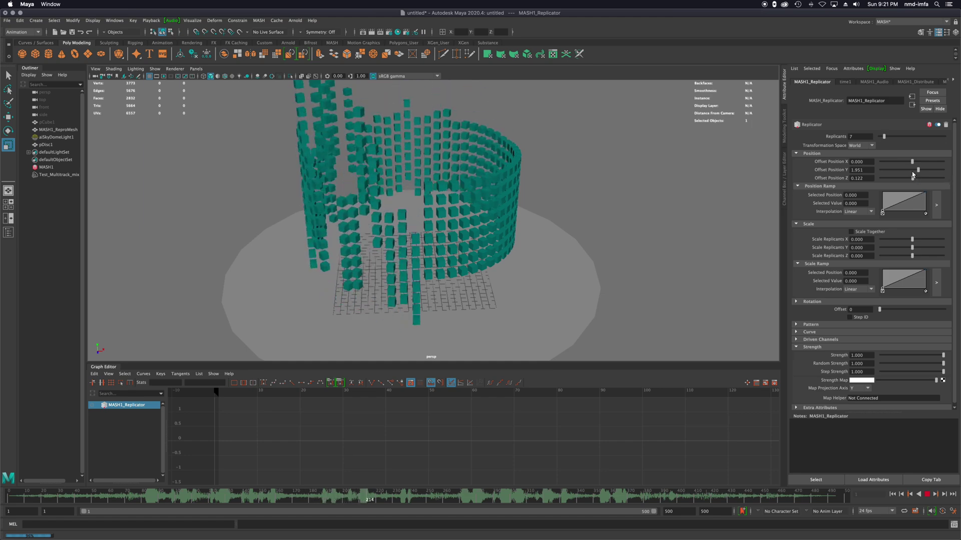
Adjust the replicant count, set Pattern to 2, stop at frame 111, and select MASH1.
{"action": "mouse_move", "coordinate": [883, 136]}
{"action": "left_mouse_down"}
{"action": "mouse_move", "coordinate": [895, 138]}
{"action": "mouse_move", "coordinate": [883, 141]}
{"action": "left_mouse_up"}
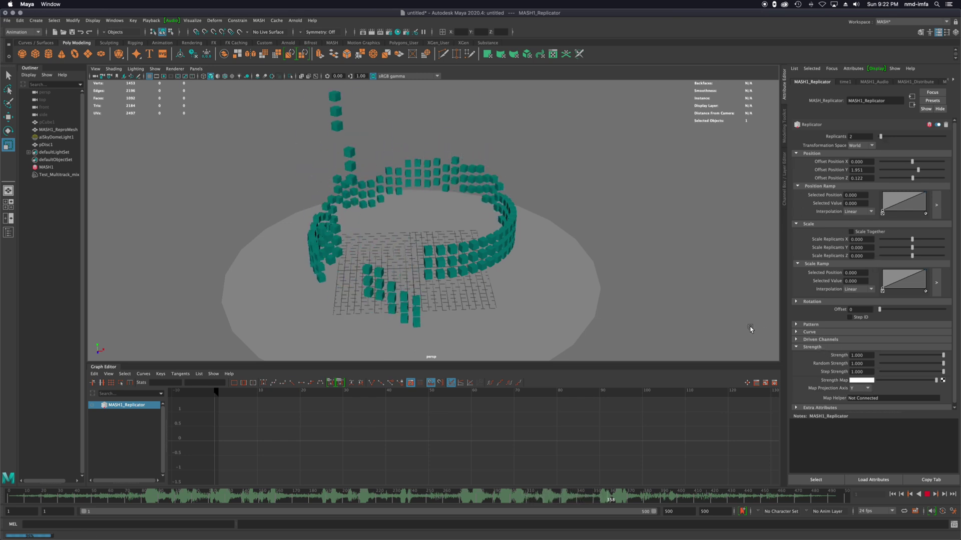
{"action": "left_click", "coordinate": [795, 325]}
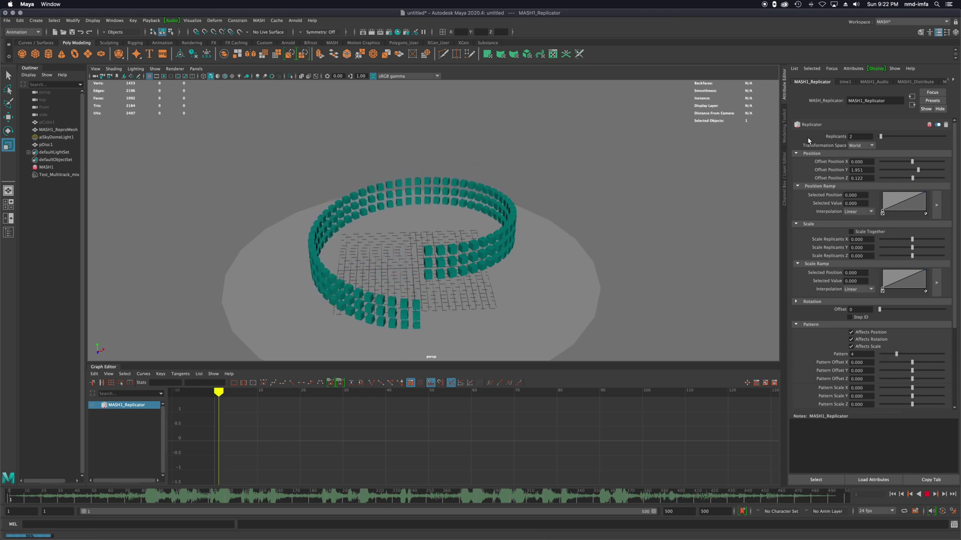
{"action": "left_click_drag", "start_coordinate": [896, 354], "coordinate": [881, 354]}
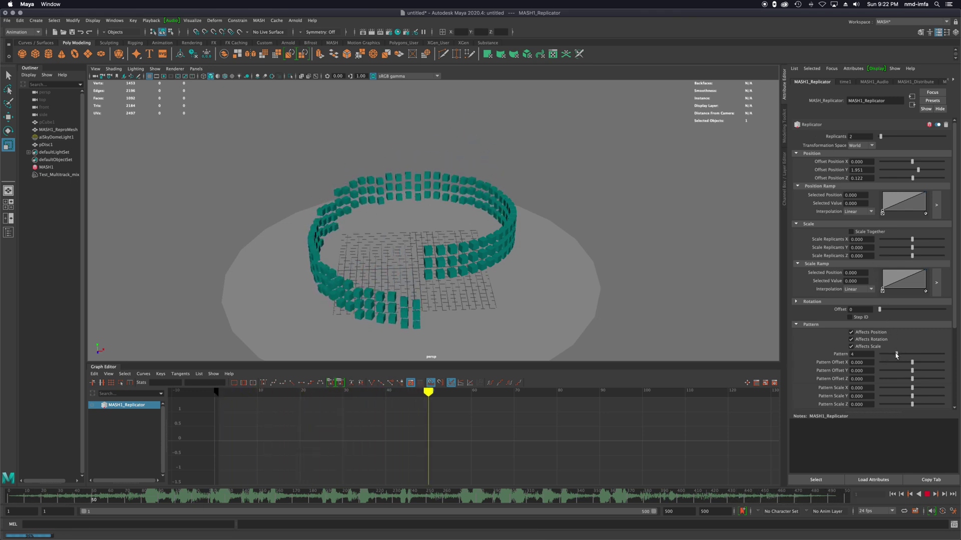
{"action": "left_click", "coordinate": [926, 494]}
{"action": "left_click_drag", "start_coordinate": [624, 206], "coordinate": [687, 197], "text": "alt"}
{"action": "left_click_drag", "start_coordinate": [696, 199], "coordinate": [799, 144], "text": "alt"}
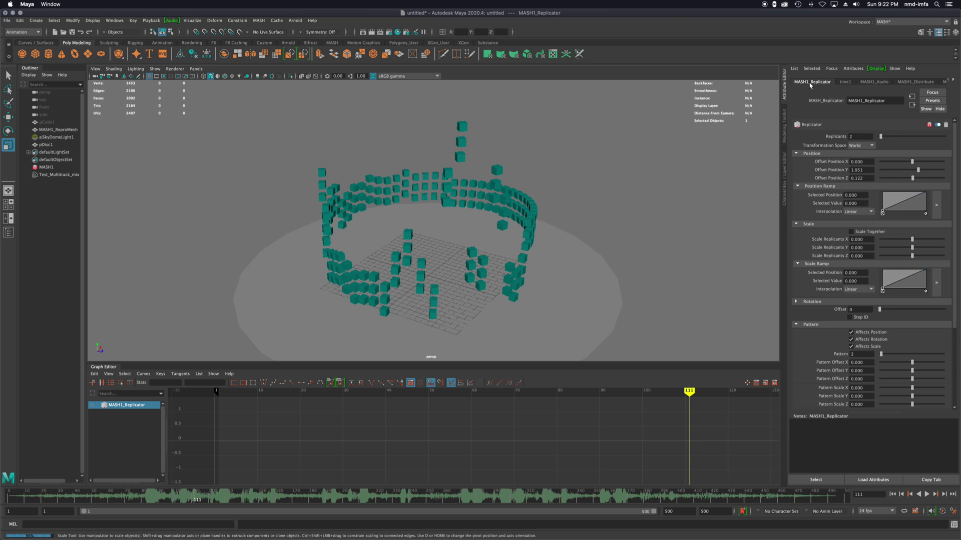
{"action": "left_click", "coordinate": [47, 167]}
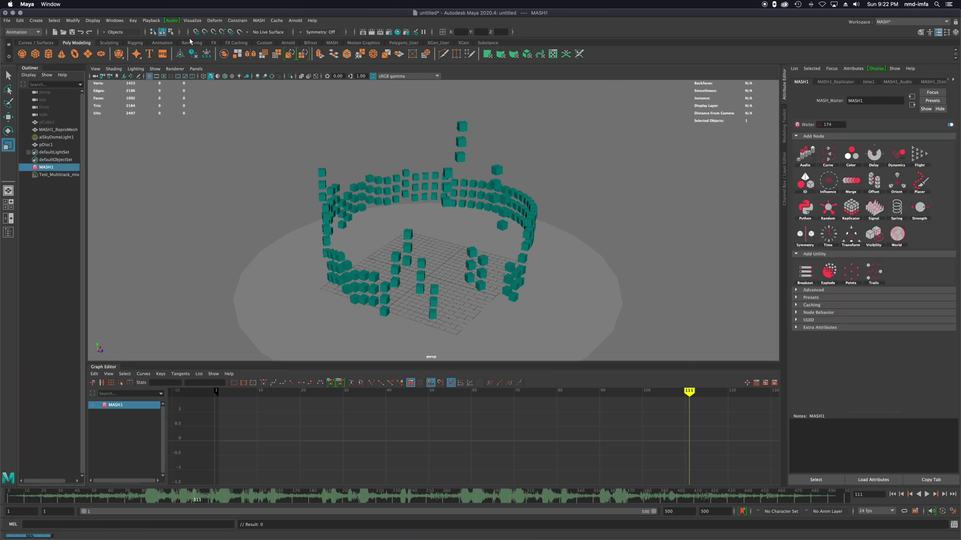
{"action": "left_click", "coordinate": [334, 44]}
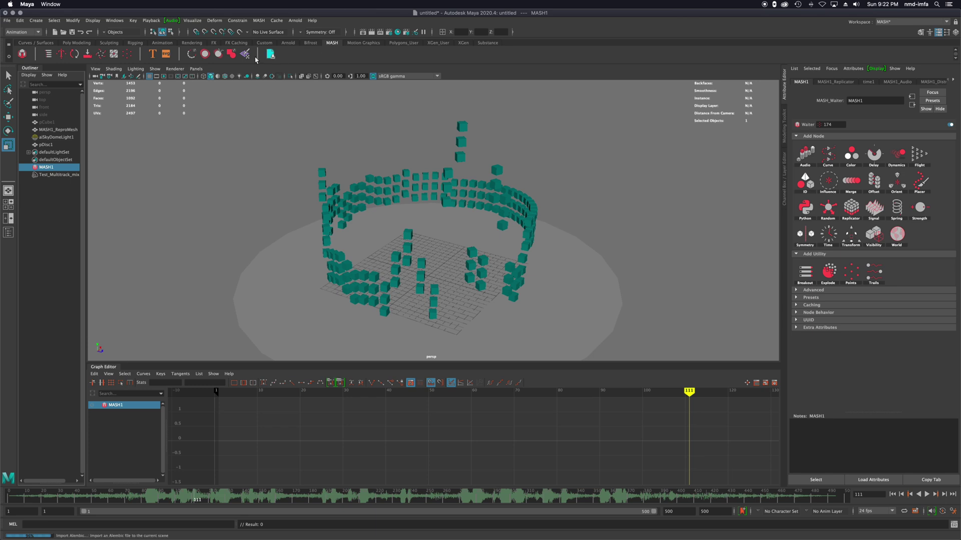
In the MASH Editor, toggle the Distribute, Audio and Replicator nodes off and on, then close it.
{"action": "left_click", "coordinate": [48, 55]}
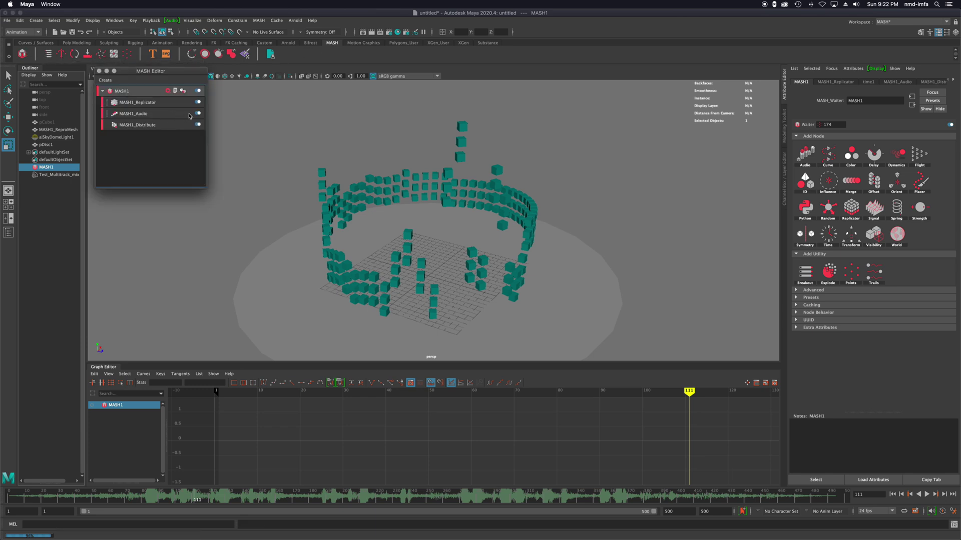
{"action": "left_click", "coordinate": [198, 125]}
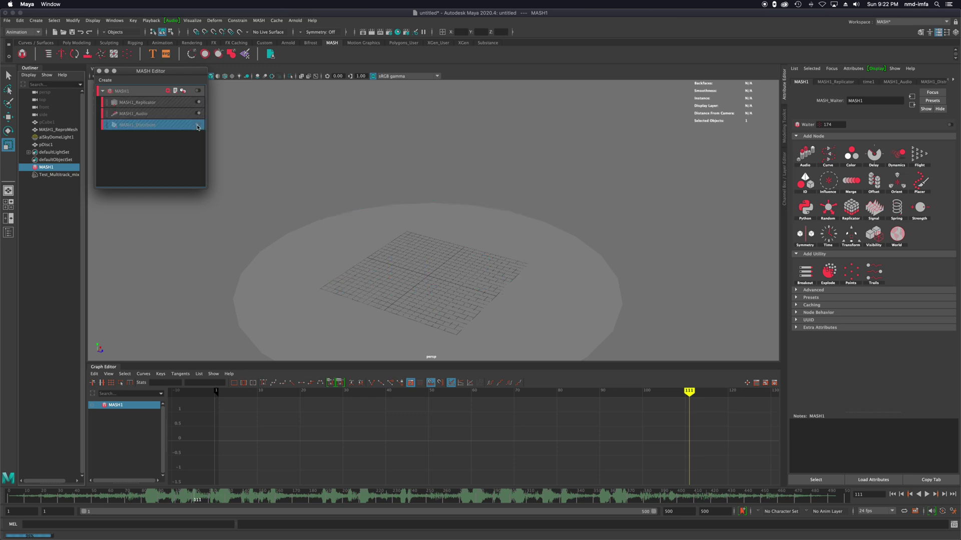
{"action": "left_click", "coordinate": [197, 126]}
{"action": "left_click", "coordinate": [198, 102]}
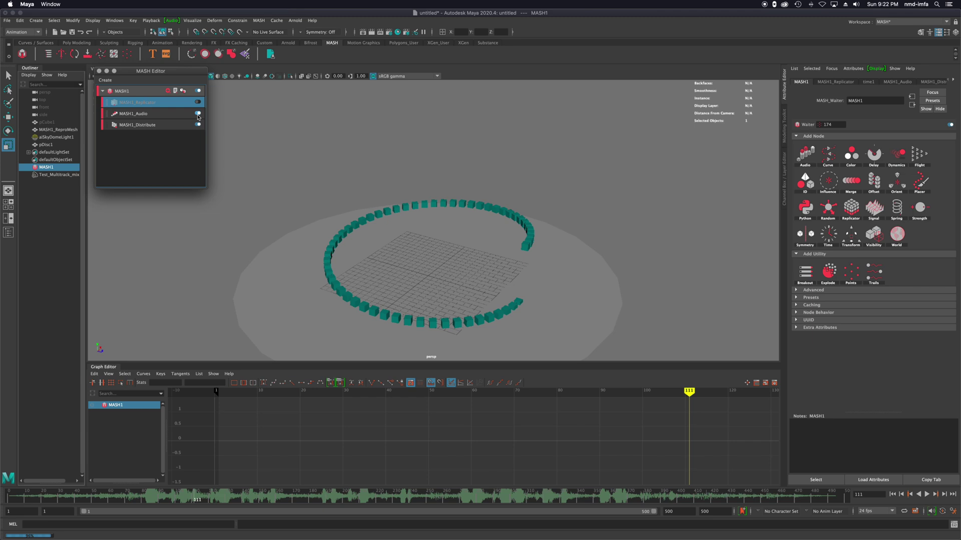
{"action": "left_click", "coordinate": [198, 114]}
{"action": "left_click", "coordinate": [197, 114]}
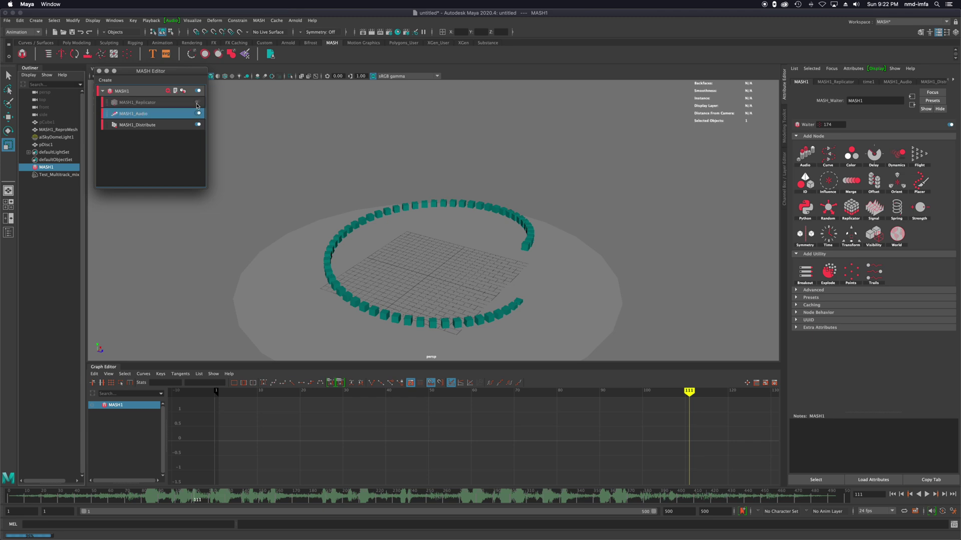
{"action": "left_click", "coordinate": [181, 103]}
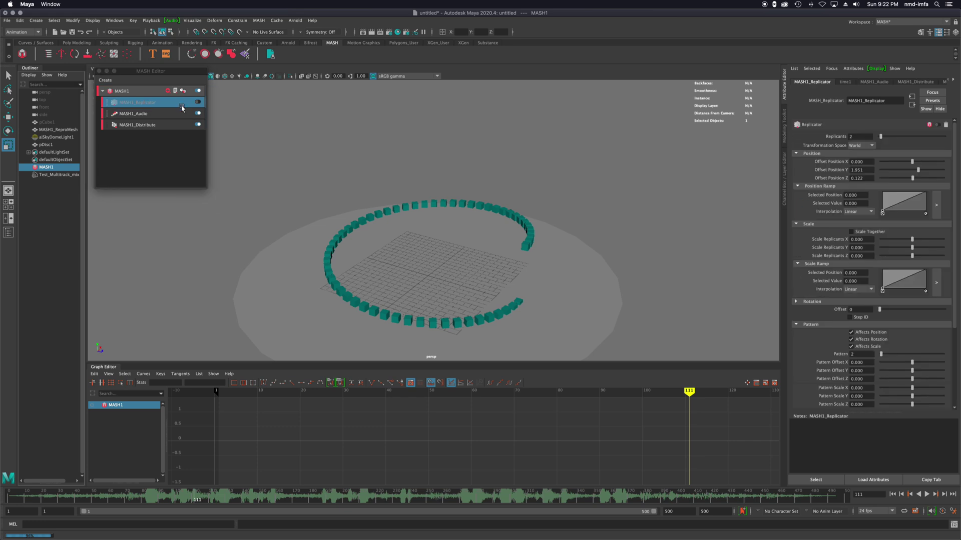
{"action": "left_click", "coordinate": [198, 102]}
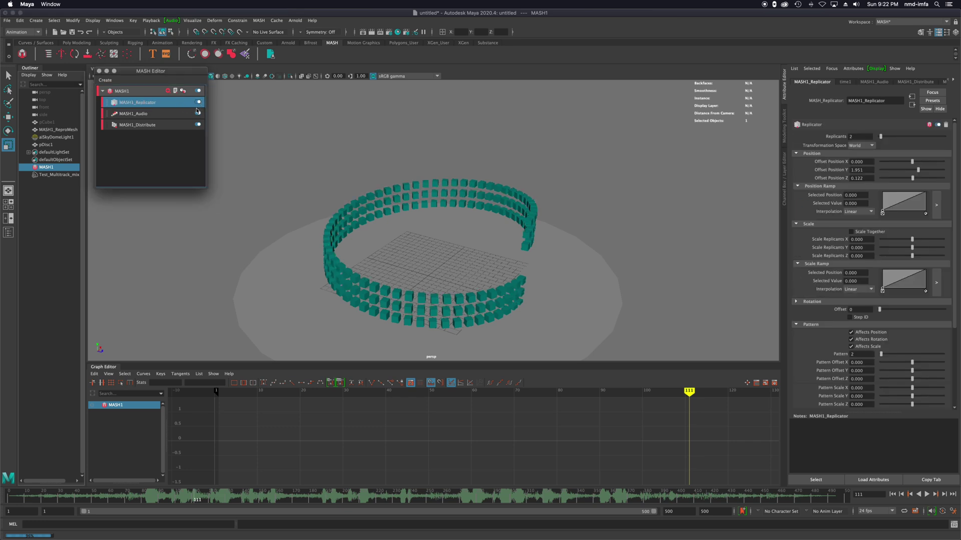
{"action": "left_click", "coordinate": [99, 71]}
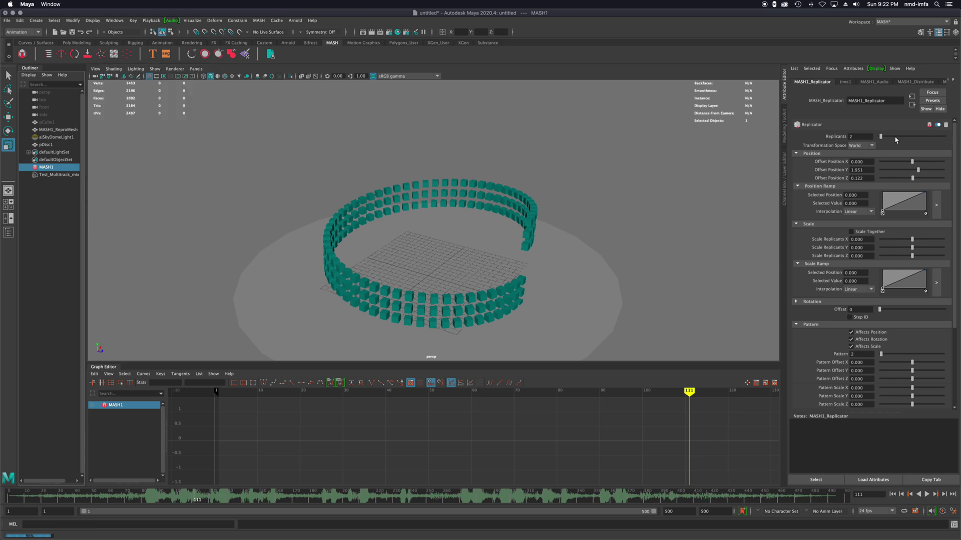
Set Replicants to 8, replay and stop at frame 62, then orbit the stacked cylinder.
{"action": "left_click_drag", "start_coordinate": [880, 138], "coordinate": [884, 138]}
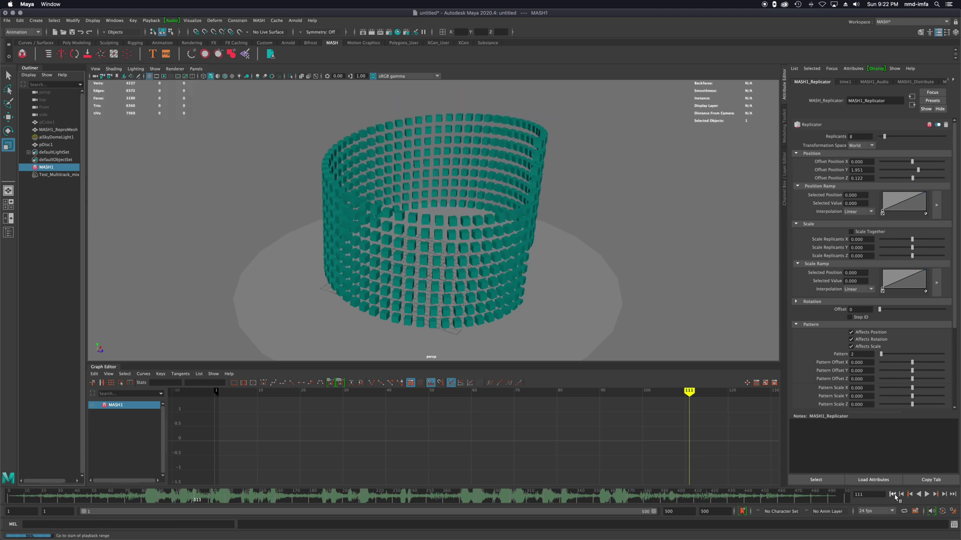
{"action": "left_click", "coordinate": [892, 494]}
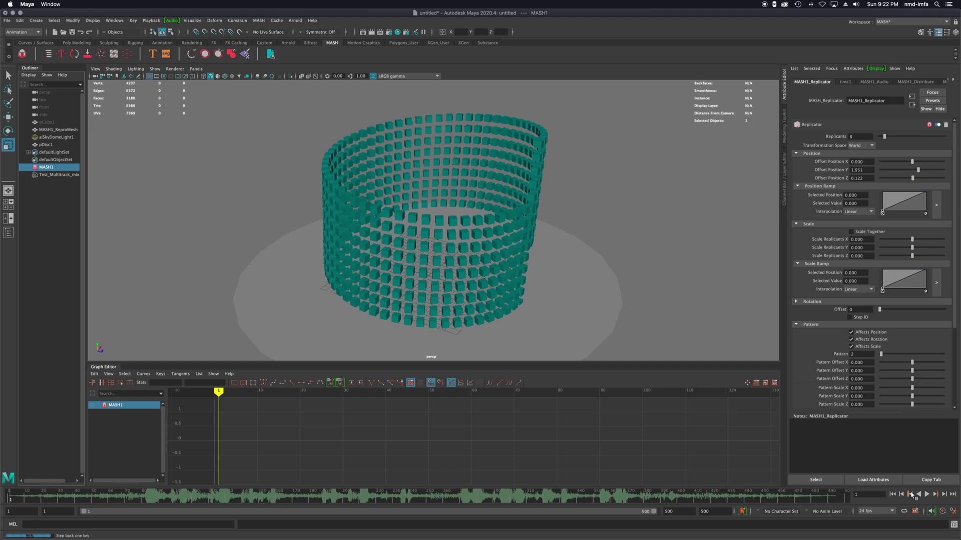
{"action": "left_click", "coordinate": [926, 495]}
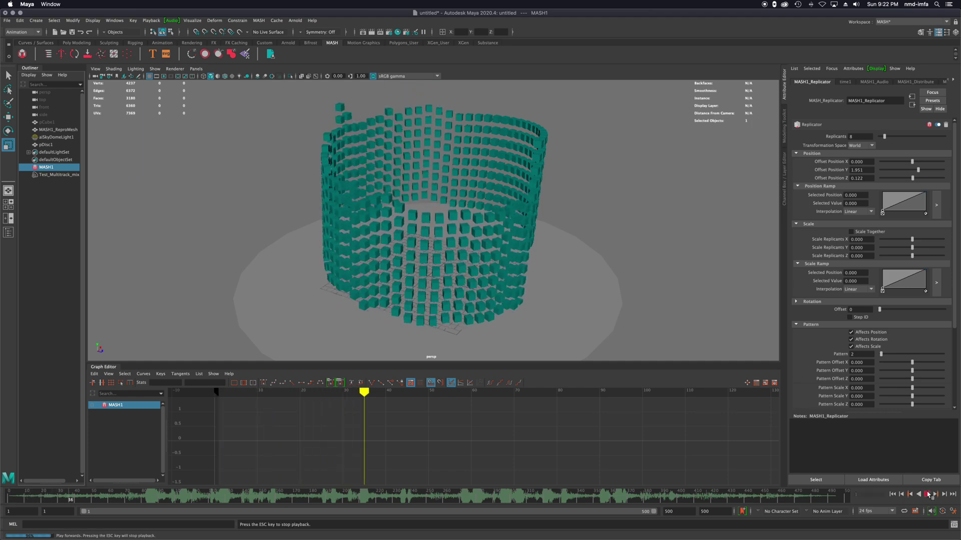
{"action": "left_click", "coordinate": [927, 494]}
{"action": "left_click_drag", "start_coordinate": [700, 320], "coordinate": [597, 355], "text": "alt"}
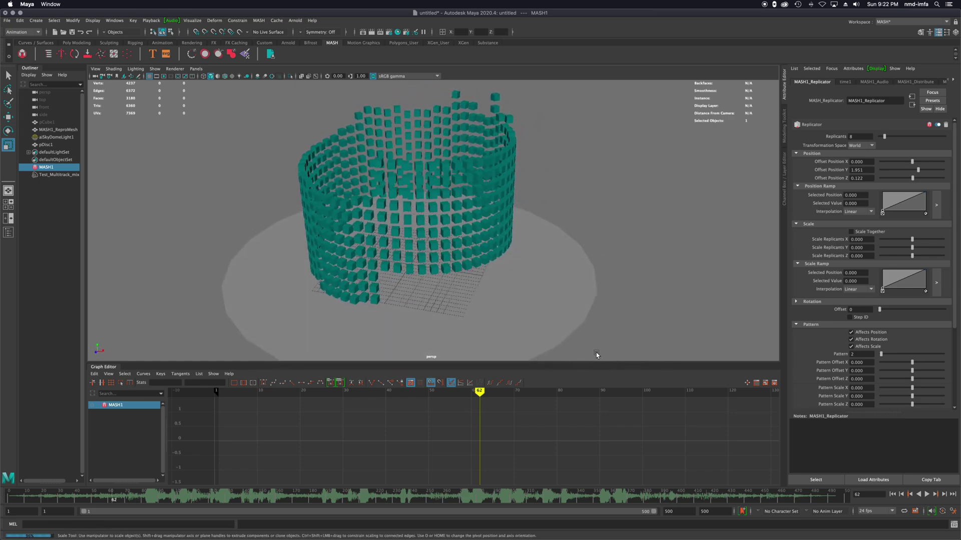
{"action": "left_click_drag", "start_coordinate": [568, 258], "coordinate": [594, 270], "text": "alt"}
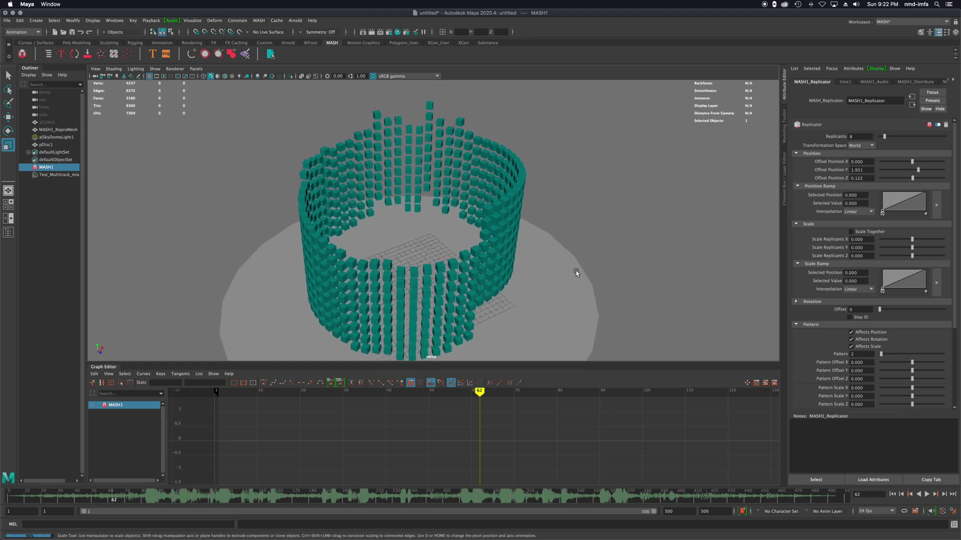